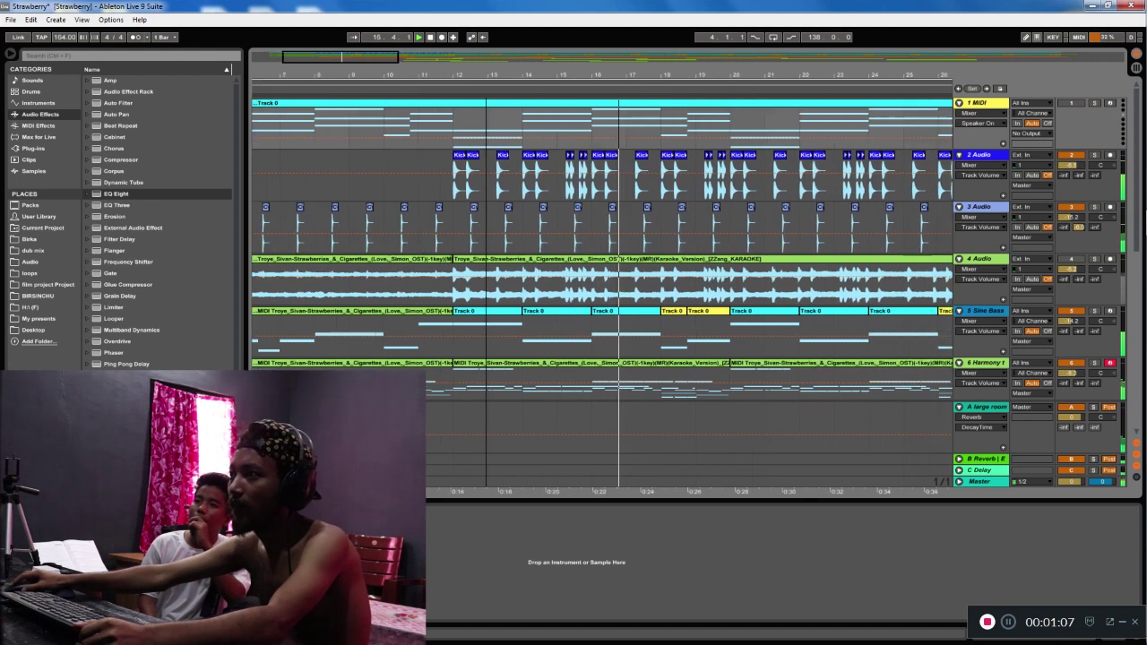
Listen to the full arrangement with the kick, percussion, bass and karaoke tracks up to about bar 28
drag(373, 75, 264, 84)
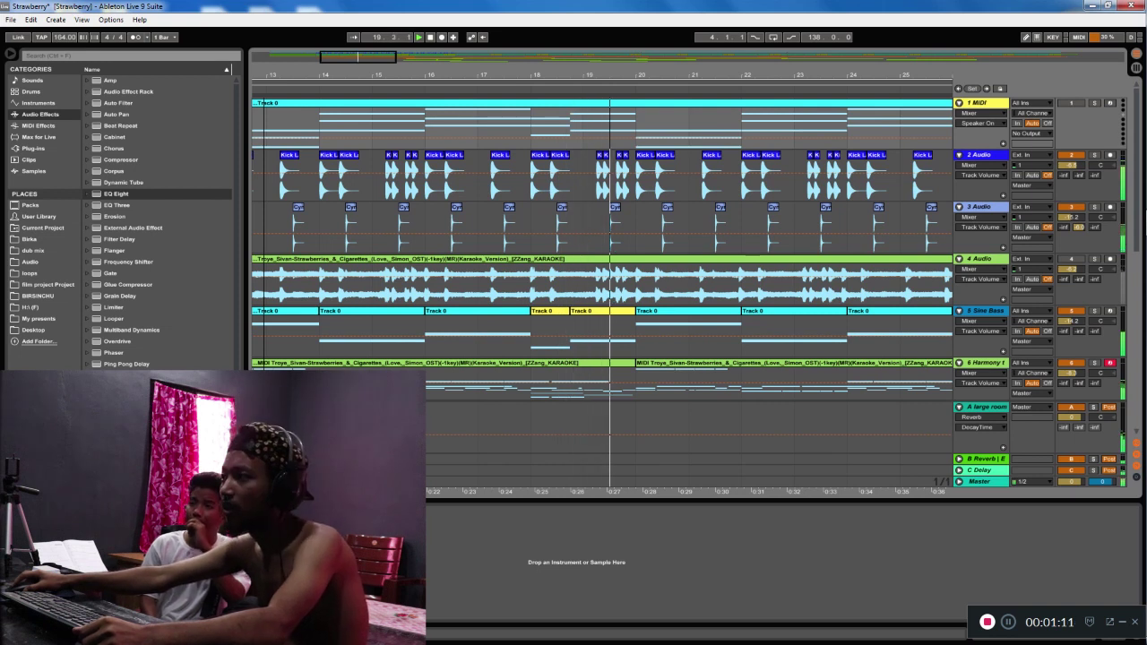
key(minus)
key(minus)
key(minus)
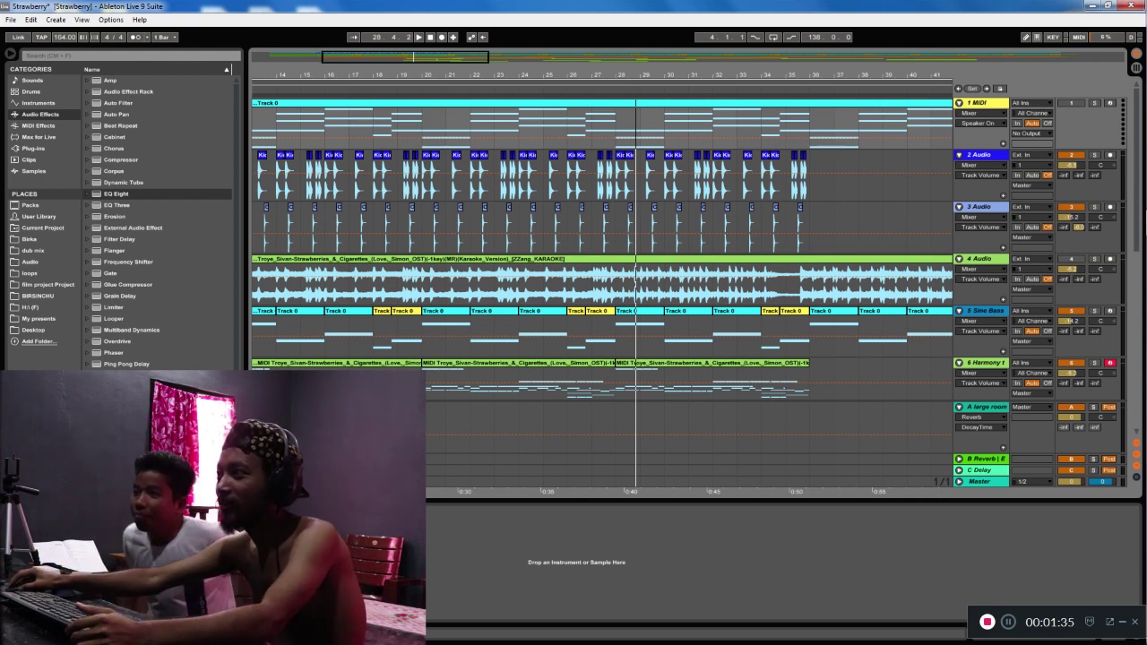
Solo the 4 Audio karaoke track and play the section leading into bar 28
drag(650, 76, 528, 108)
key(minus)
key(minus)
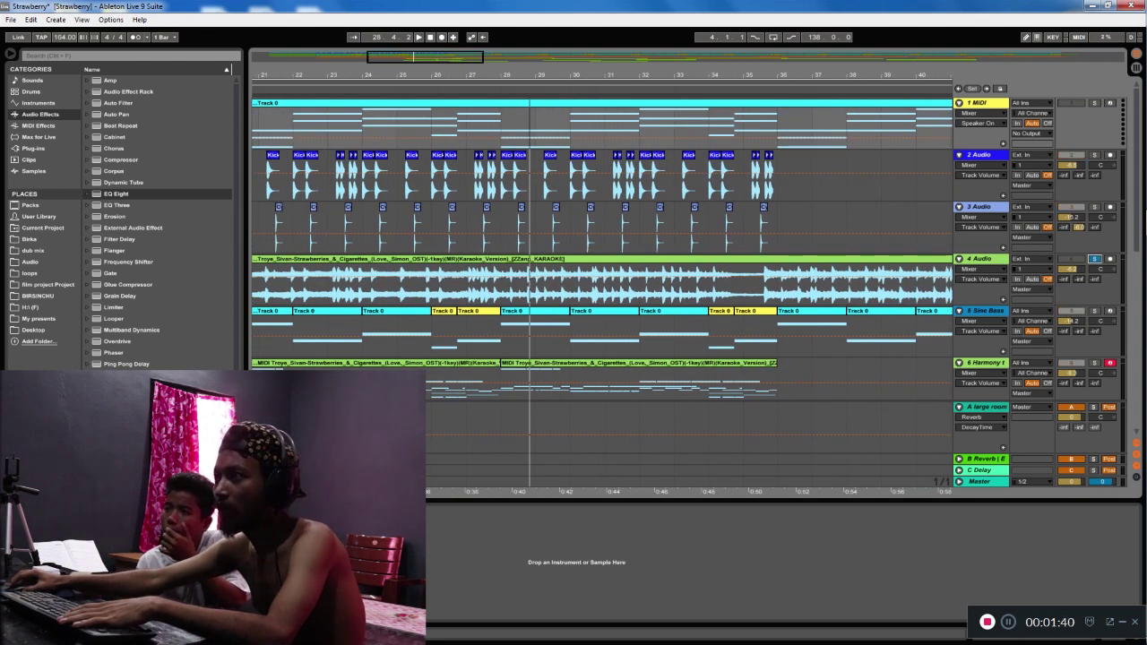
key(space)
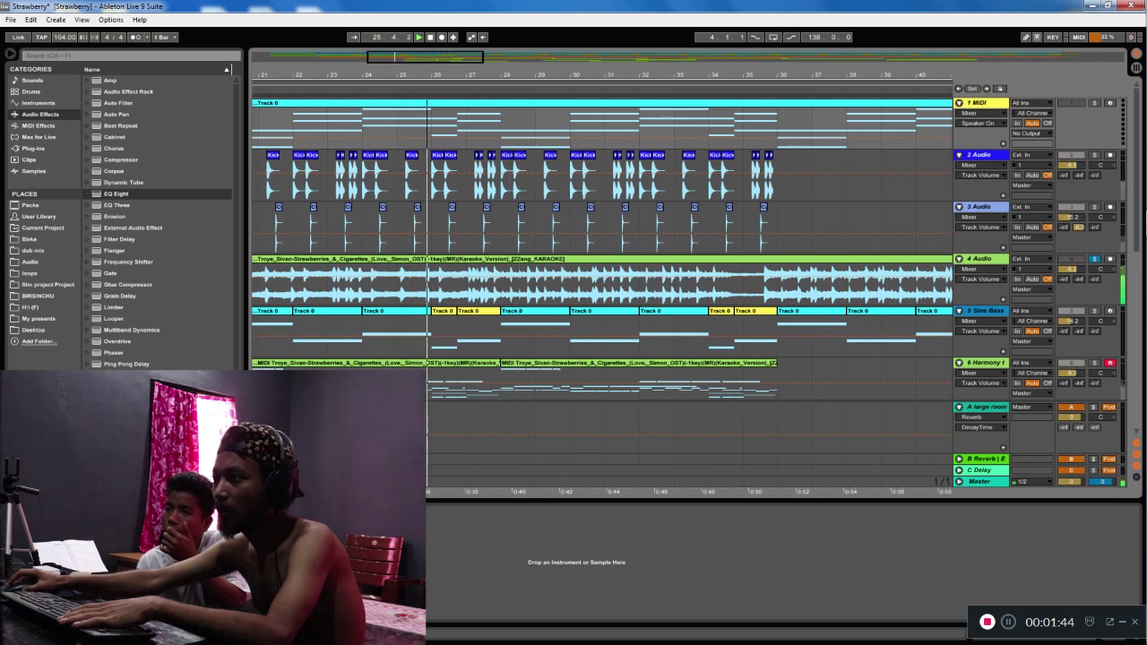
key(plus)
key(plus)
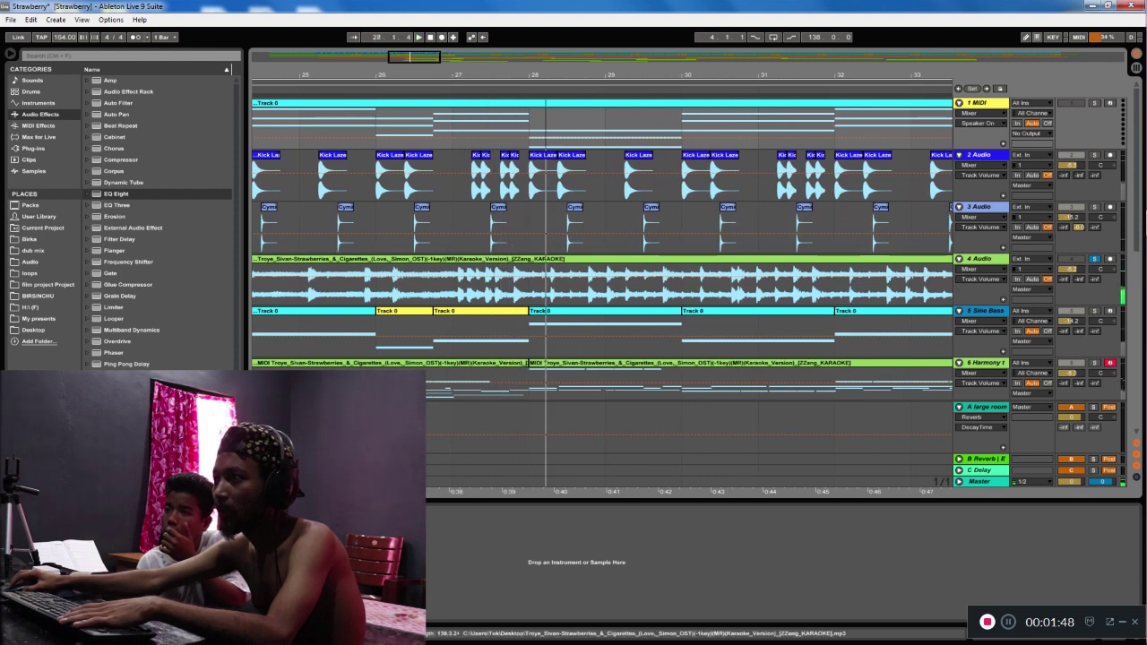
key(space)
Enlarge the 4 Audio karaoke track around bar 28 and turn its arrangement grid off
click(528, 282)
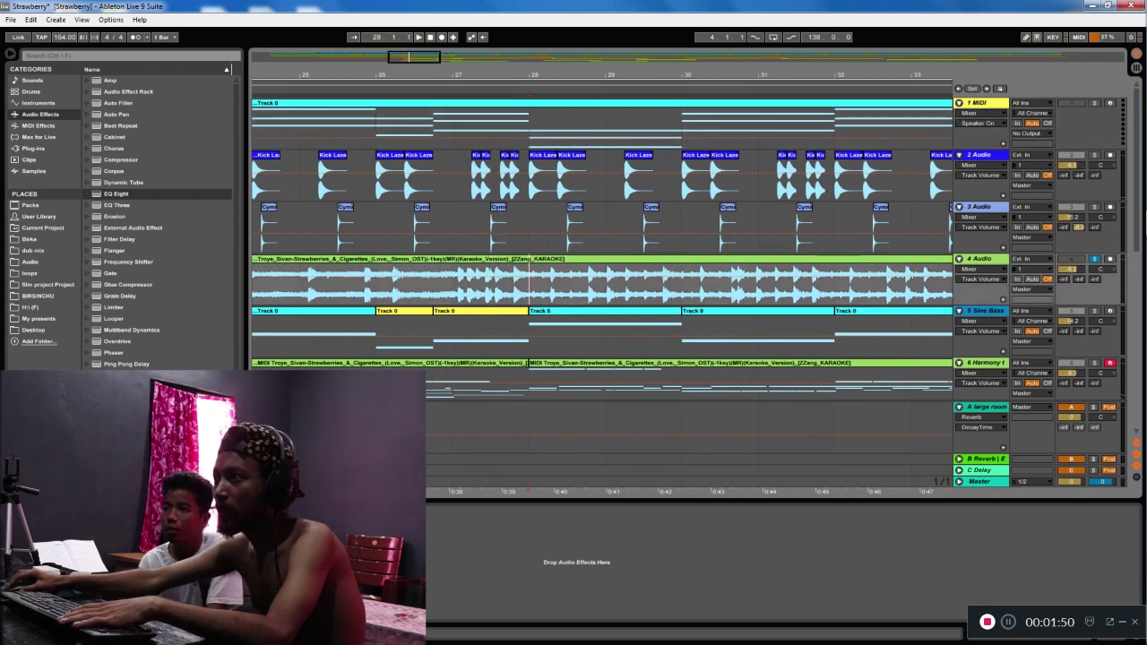
key(plus)
key(plus)
key(plus)
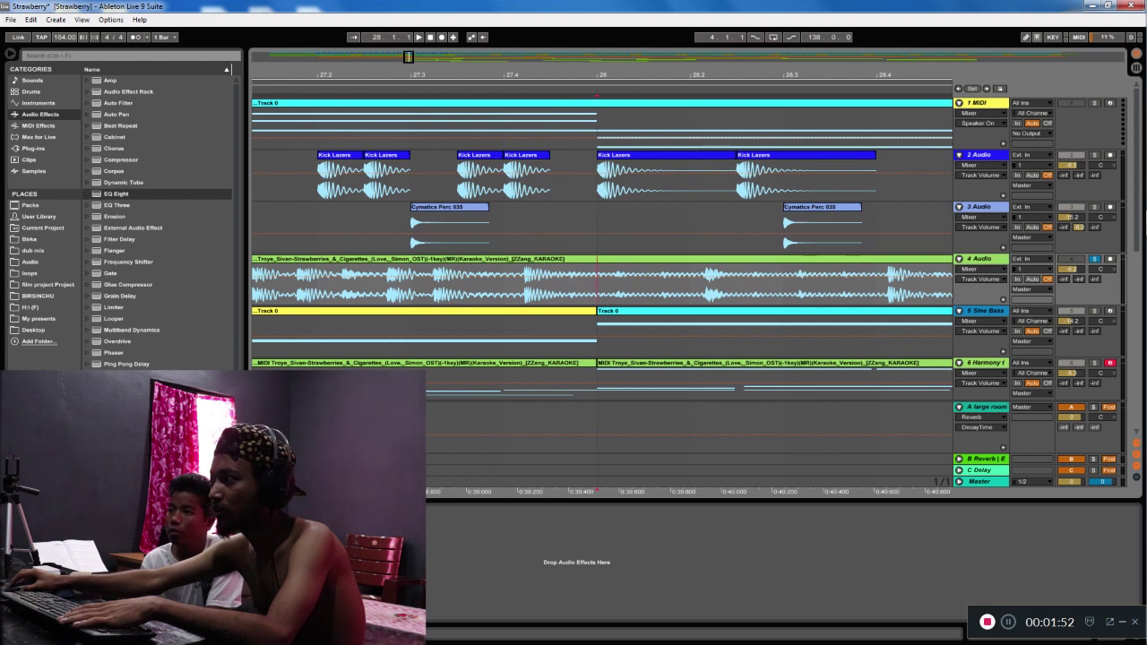
key(alt+plus)
key(alt+plus)
key(alt+plus)
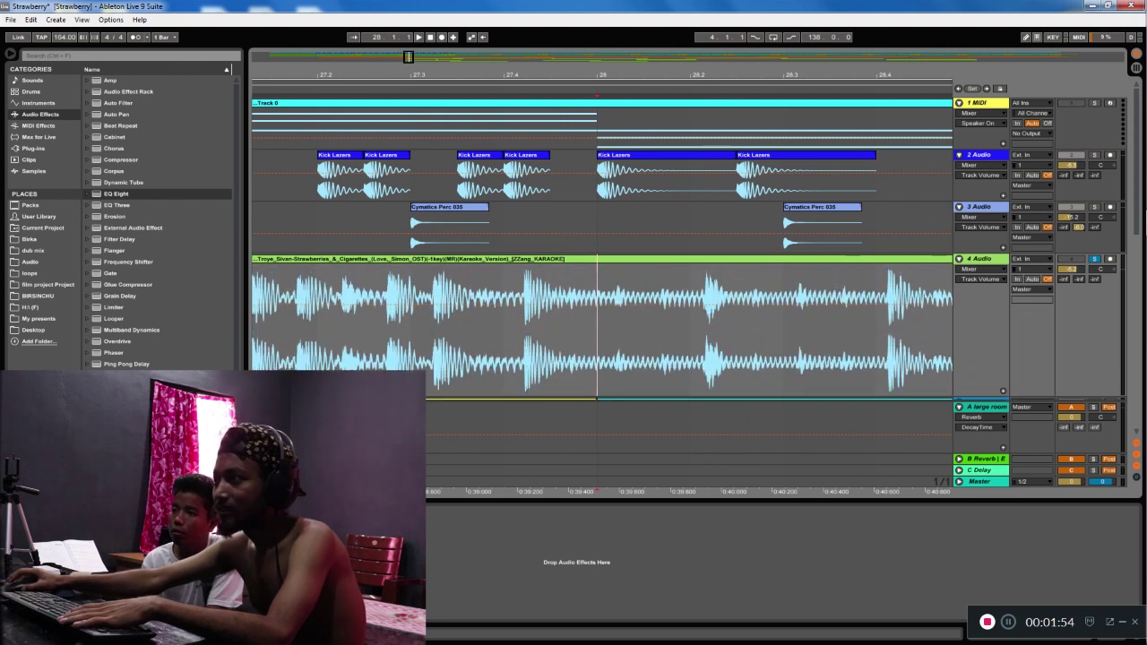
right_click(632, 315)
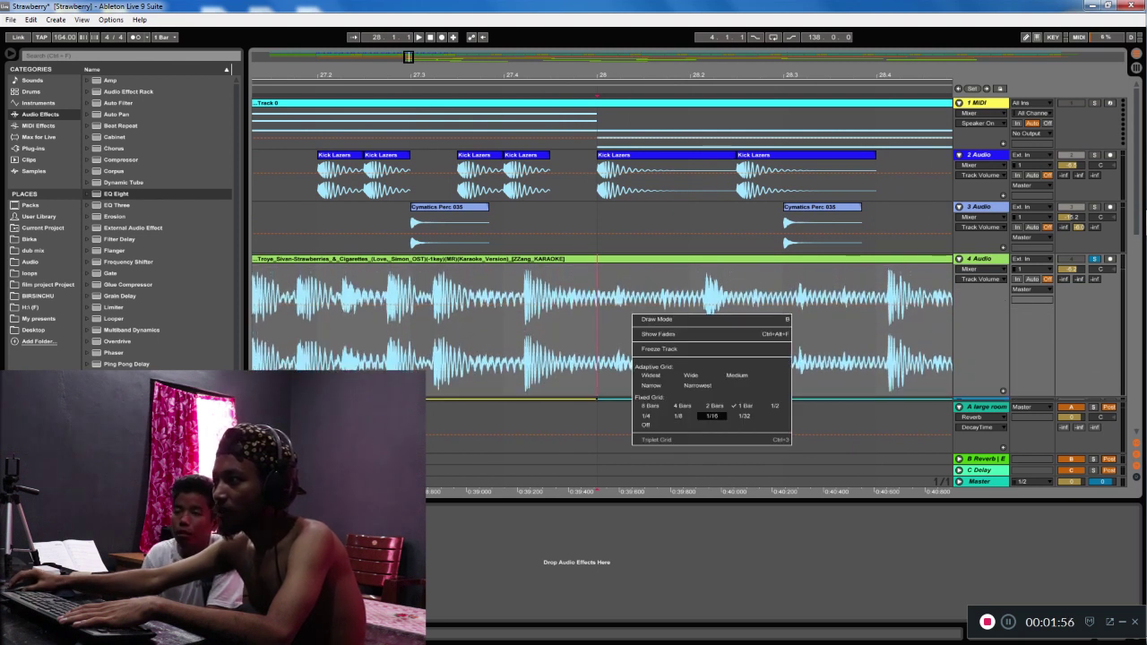
click(645, 426)
Split the karaoke clip exactly at the strong transient just before 27.4.2
drag(535, 75, 535, 121)
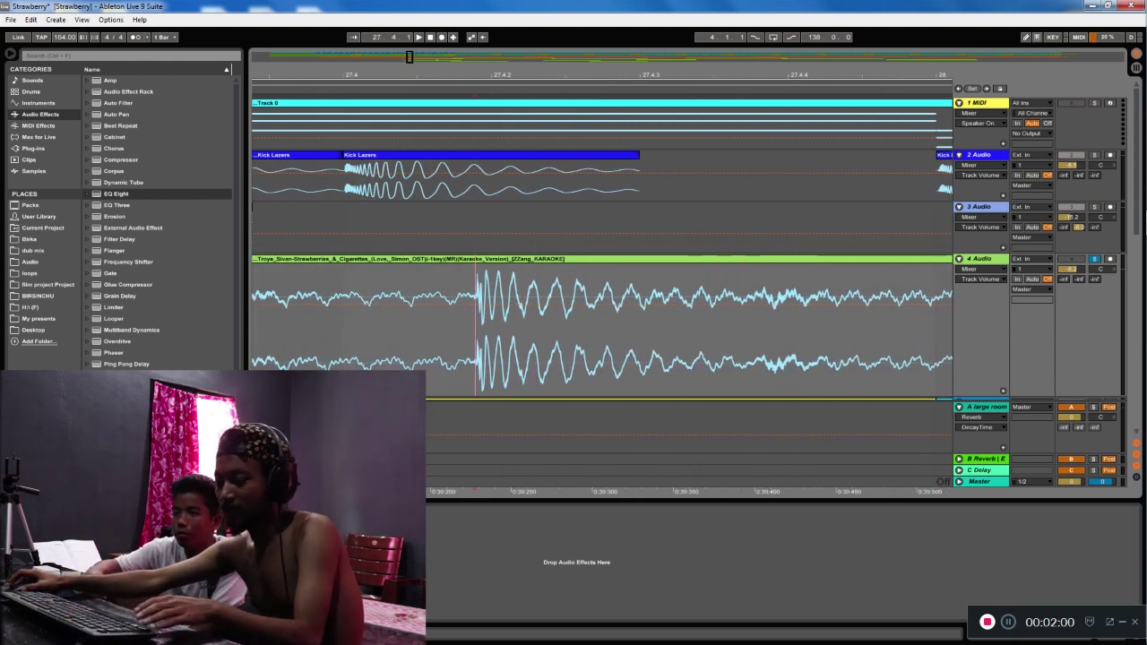
click(475, 327)
key(ctrl+e)
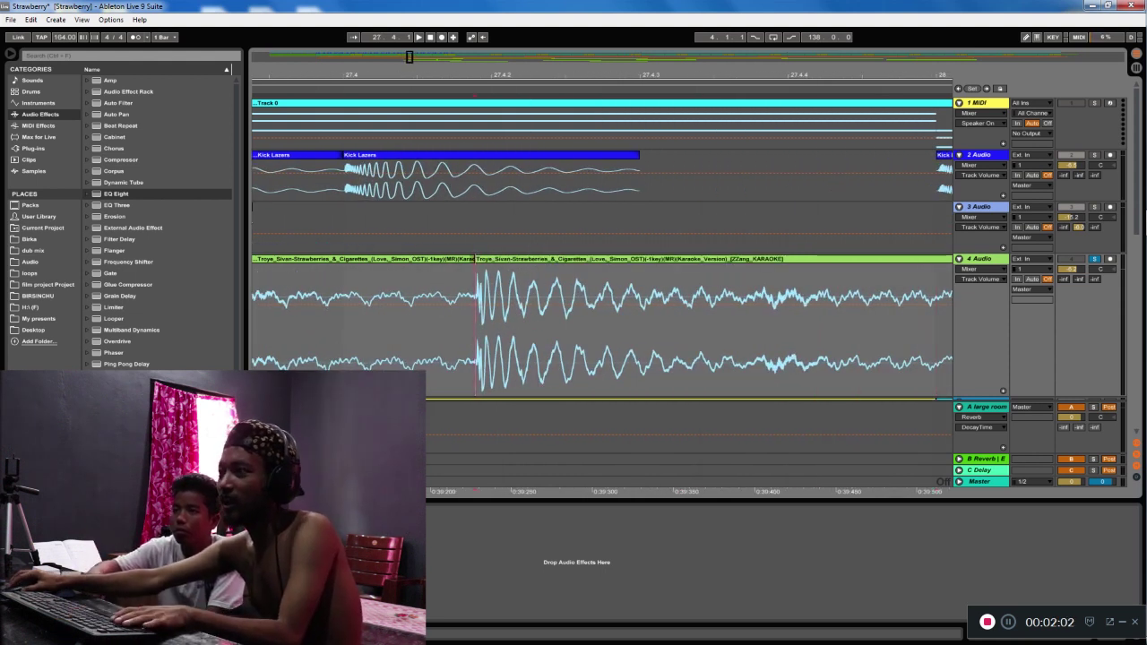
Set the fixed grid to 1 Bar and move the second karaoke clip so it starts at bar 28
key(minus)
key(minus)
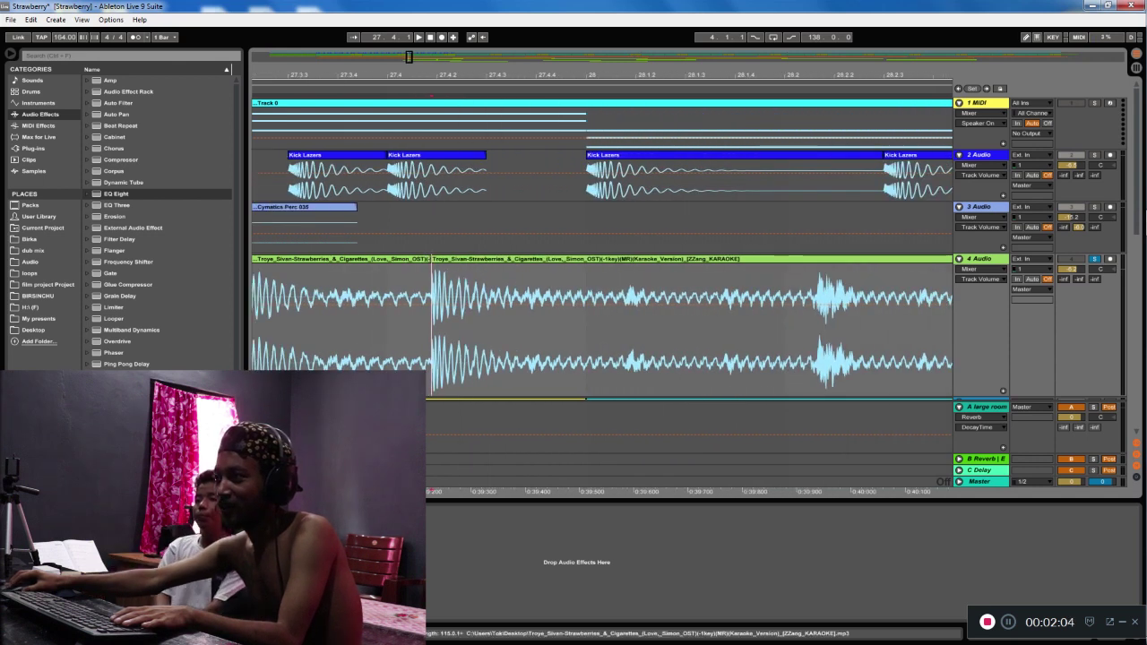
drag(475, 259, 649, 259)
right_click(534, 327)
click(646, 418)
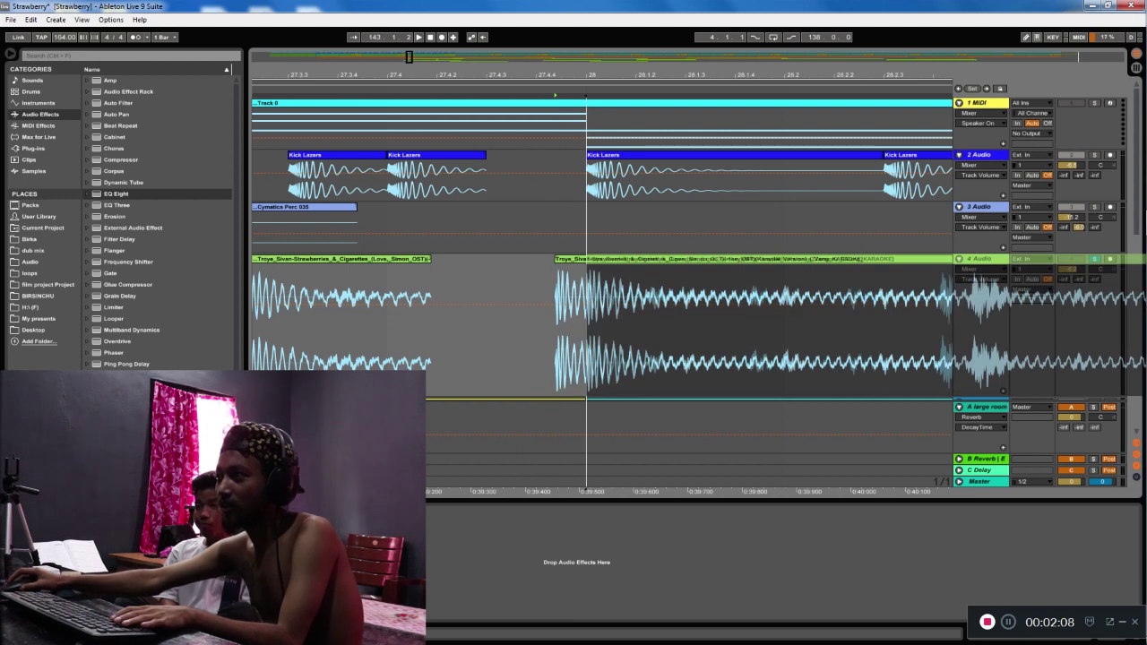
drag(605, 313, 605, 314)
Show the moved karaoke clip's waveform and set 1.1.1 at its starting transient
drag(606, 75, 483, 27)
key(shift+Tab)
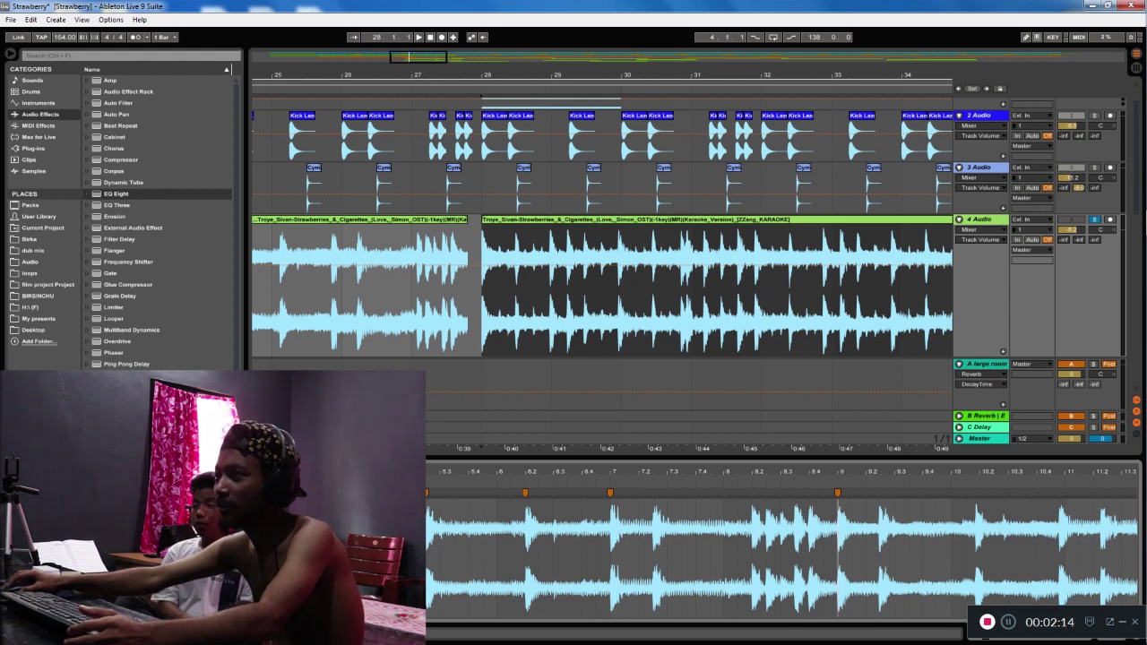
drag(838, 472, 357, 490)
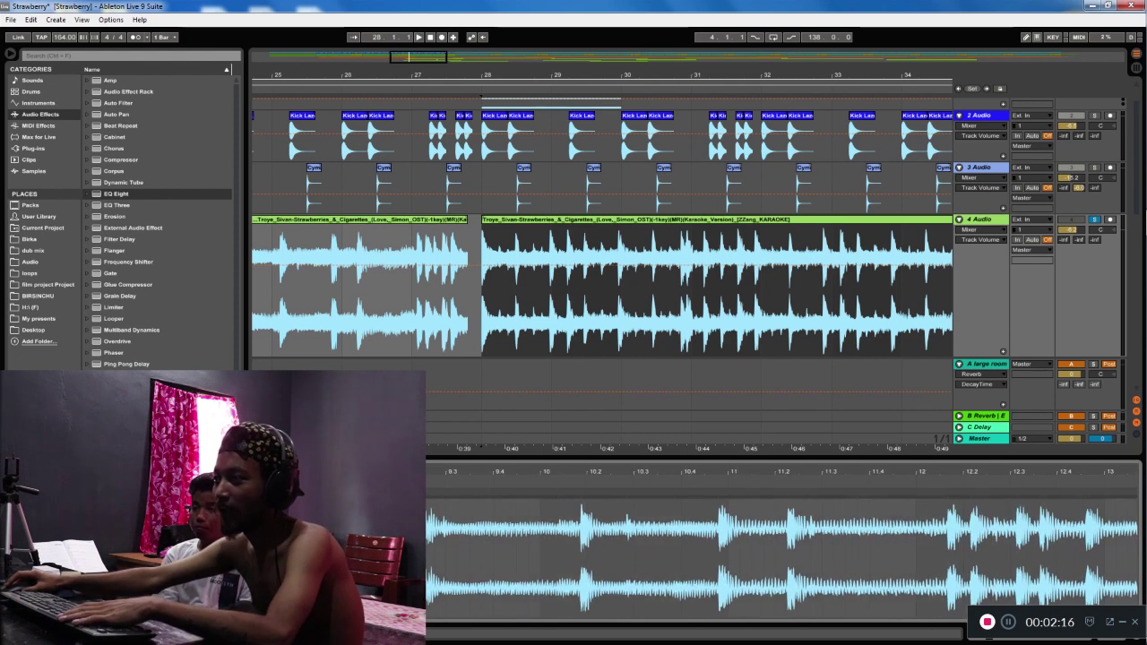
key(space)
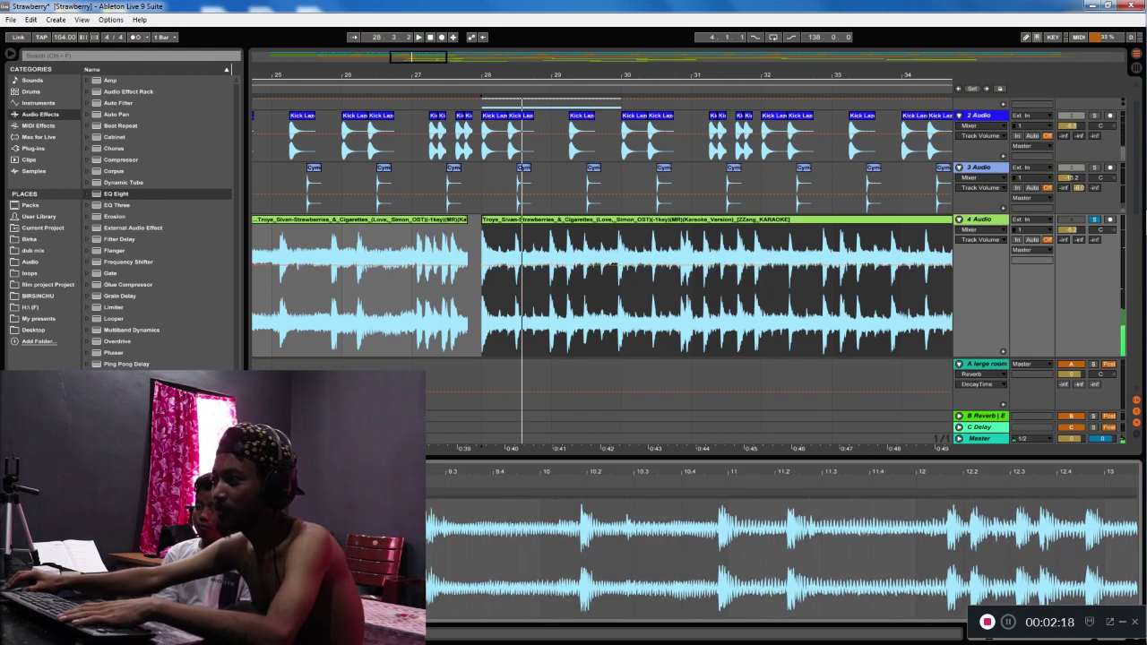
drag(666, 475, 683, 362)
key(space)
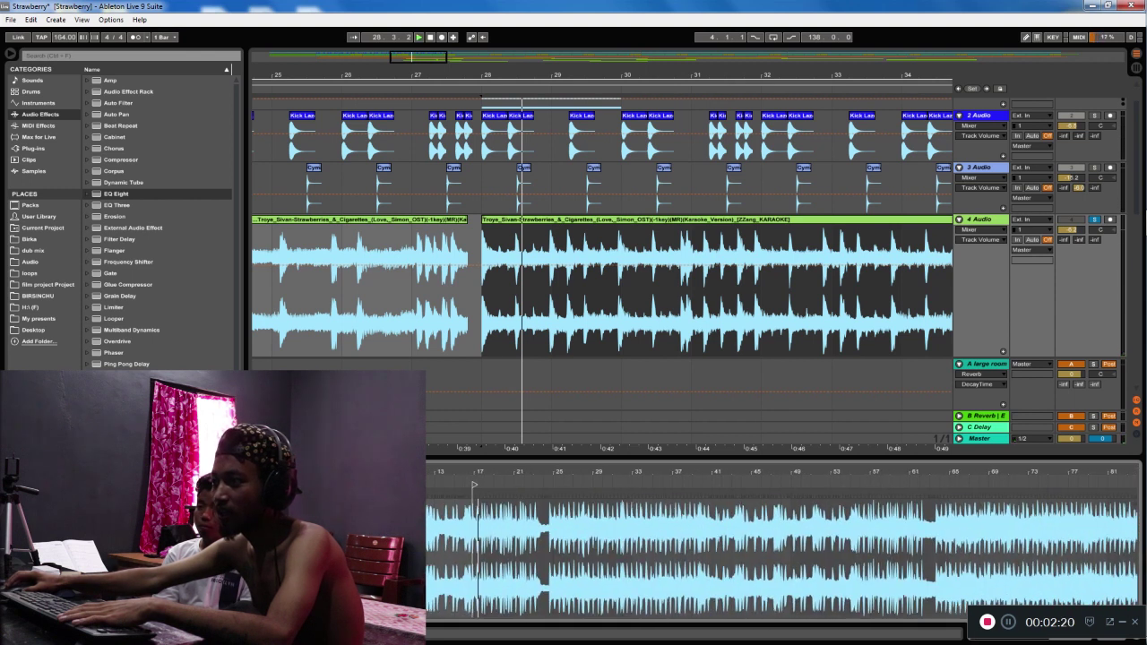
key(space)
scroll(781, 547, down, 5)
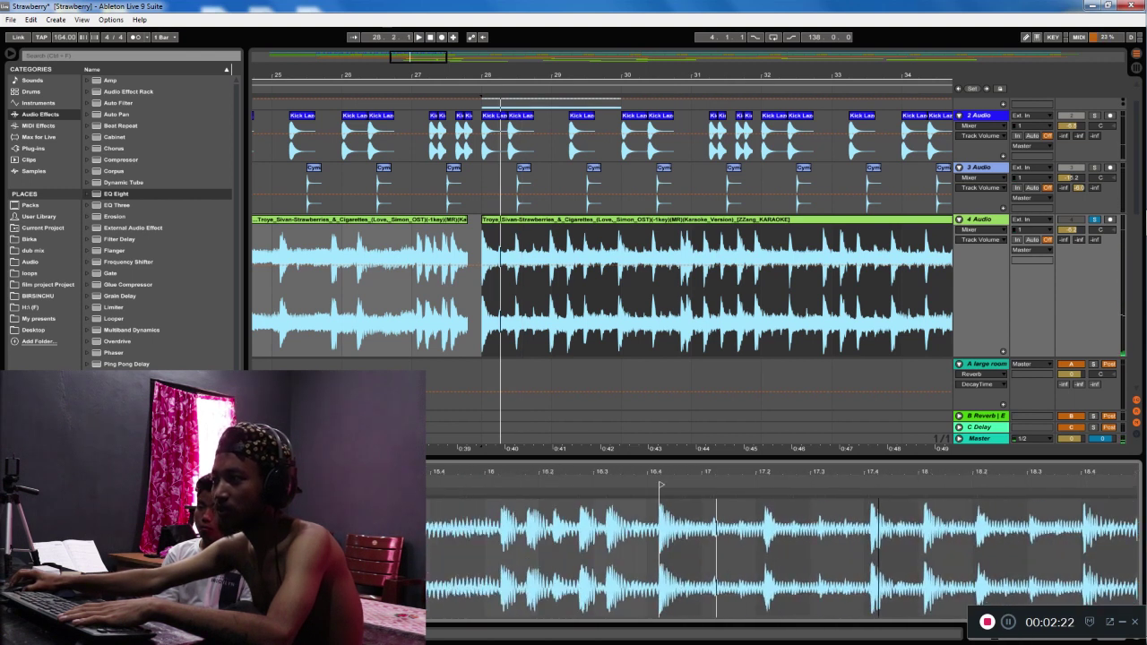
scroll(782, 547, down, 4)
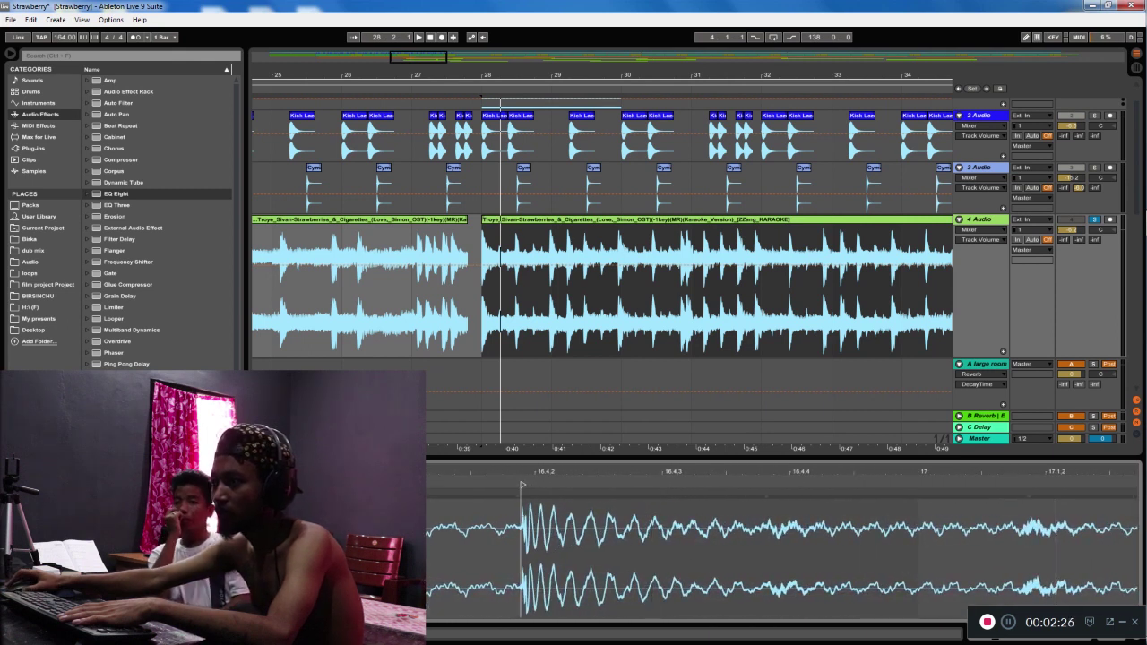
right_click(520, 488)
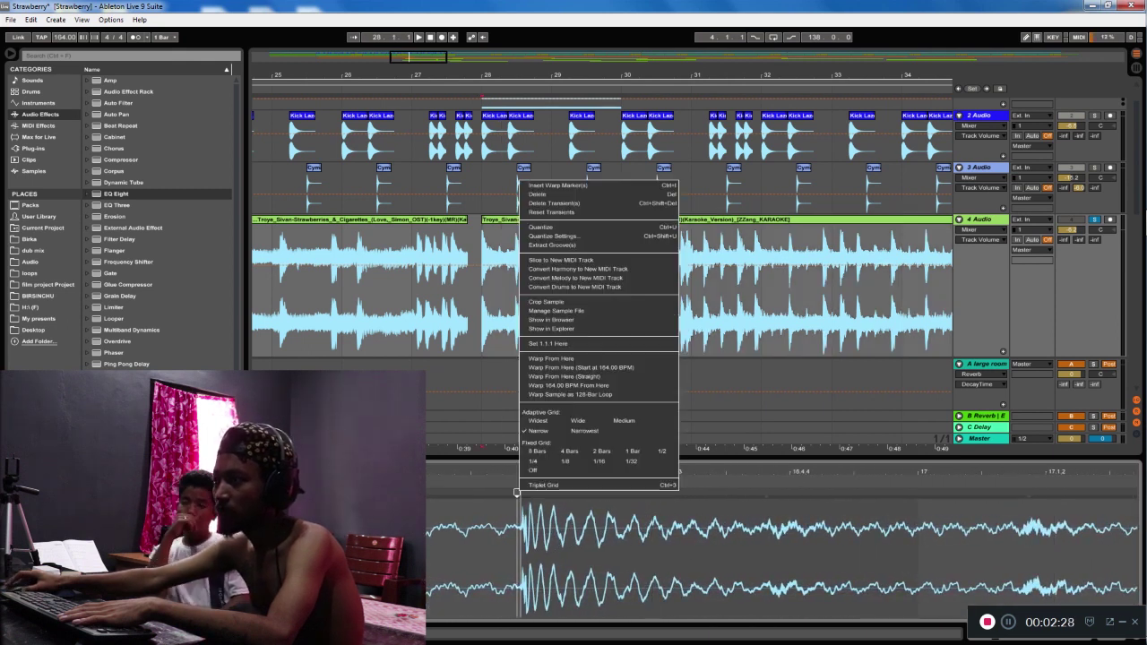
key(Return)
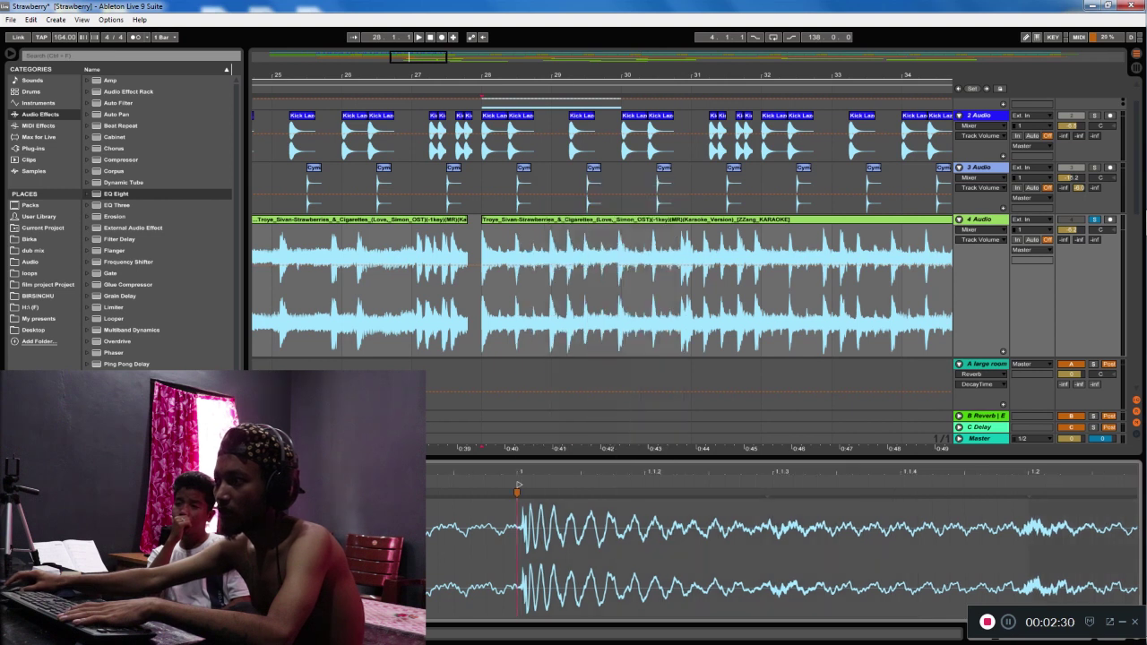
Play the repositioned karaoke clip from bar 28 to check its timing
key(space)
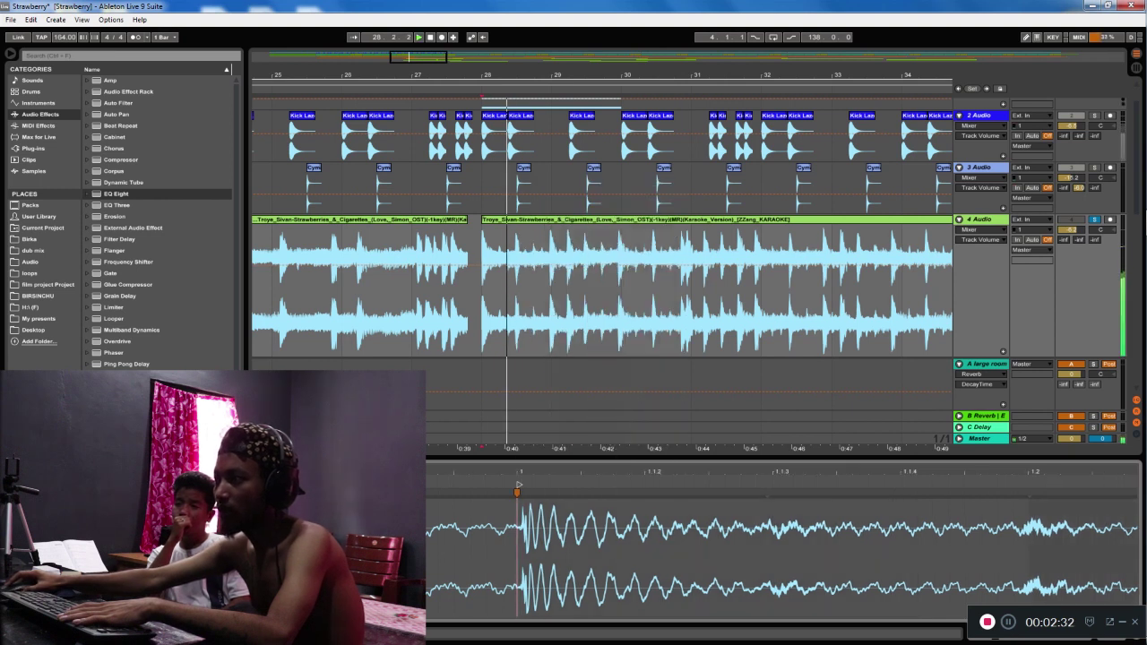
drag(602, 76, 361, 56)
key(space)
key(plus)
key(plus)
key(plus)
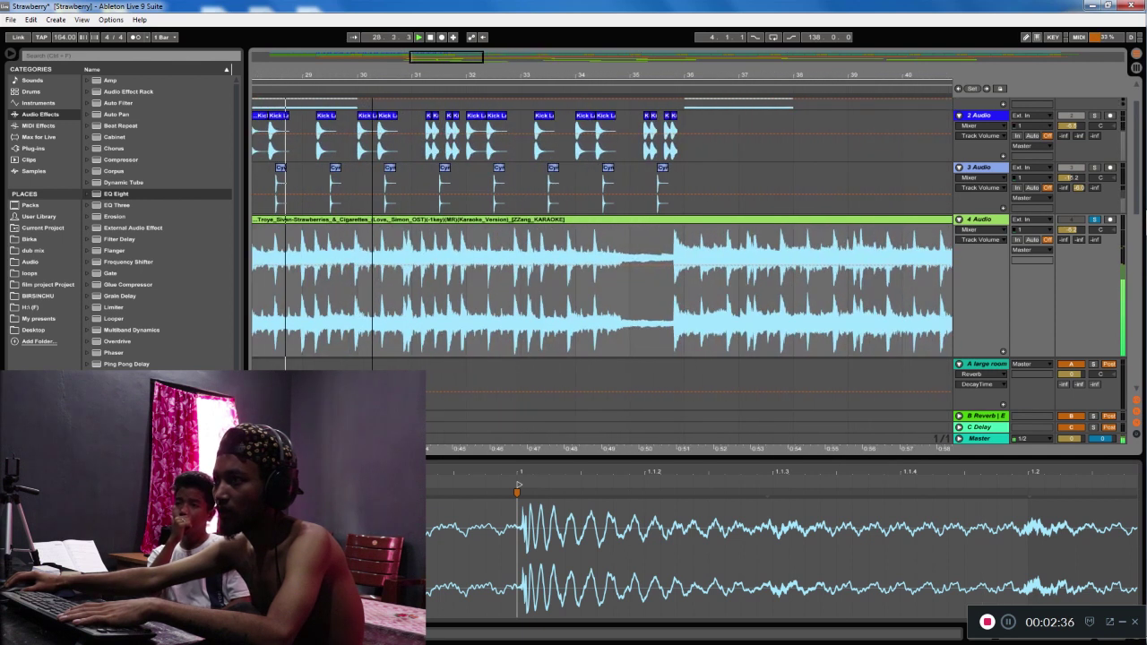
key(minus)
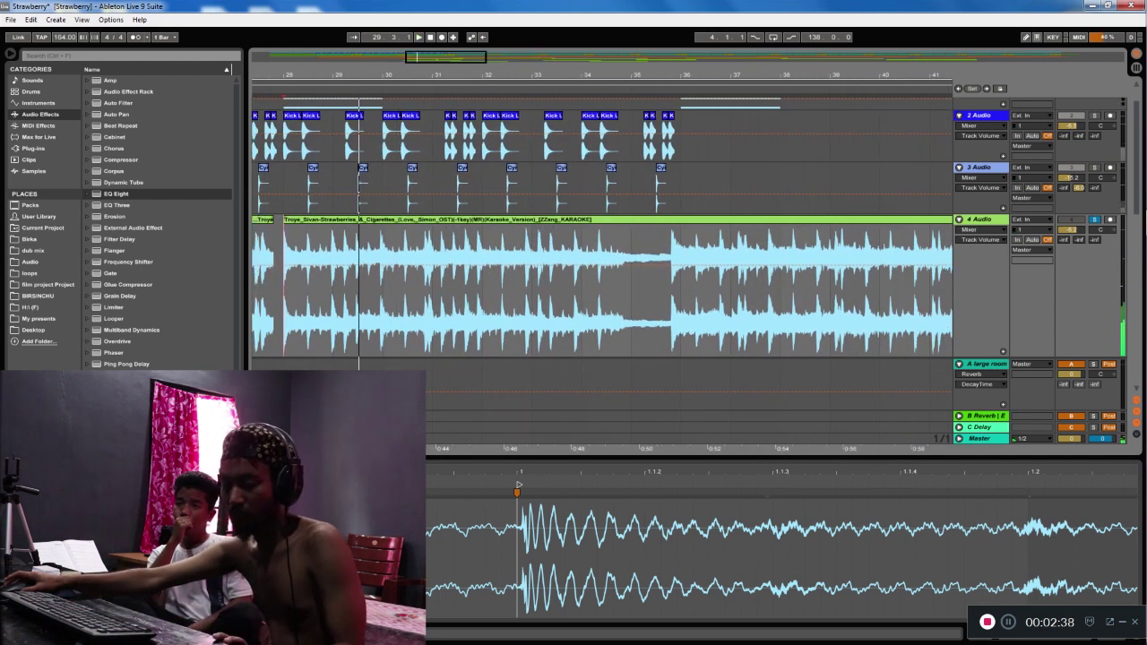
key(space)
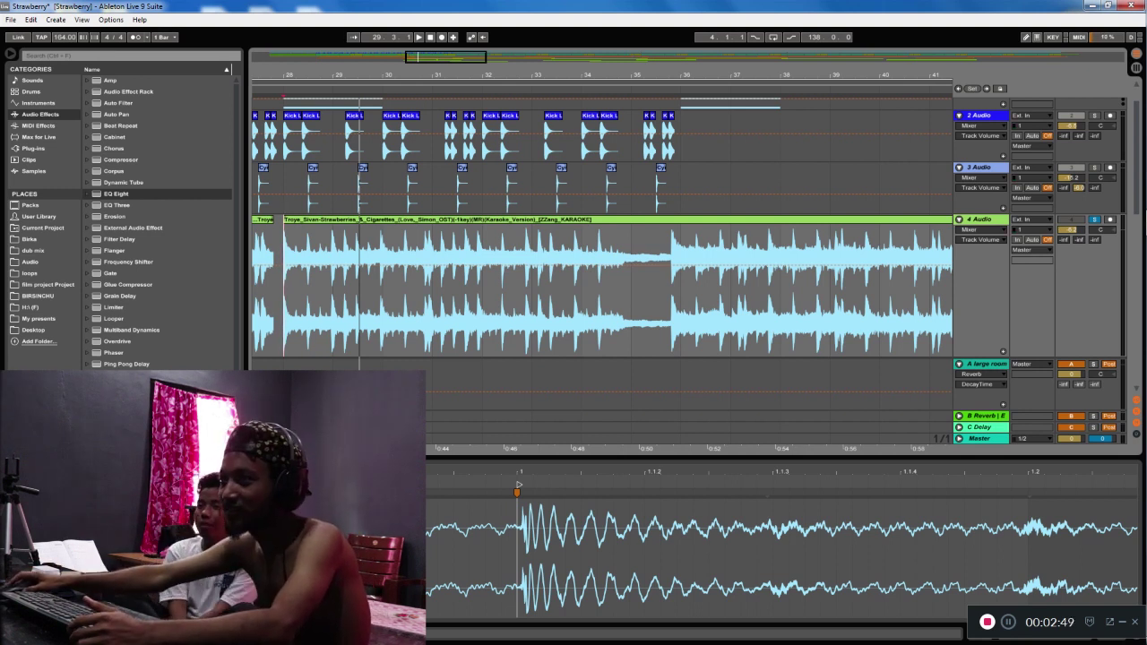
Add warp markers at 1.3 and 2.2 in the karaoke clip, aligning its transients with the beats
drag(285, 75, 340, 130)
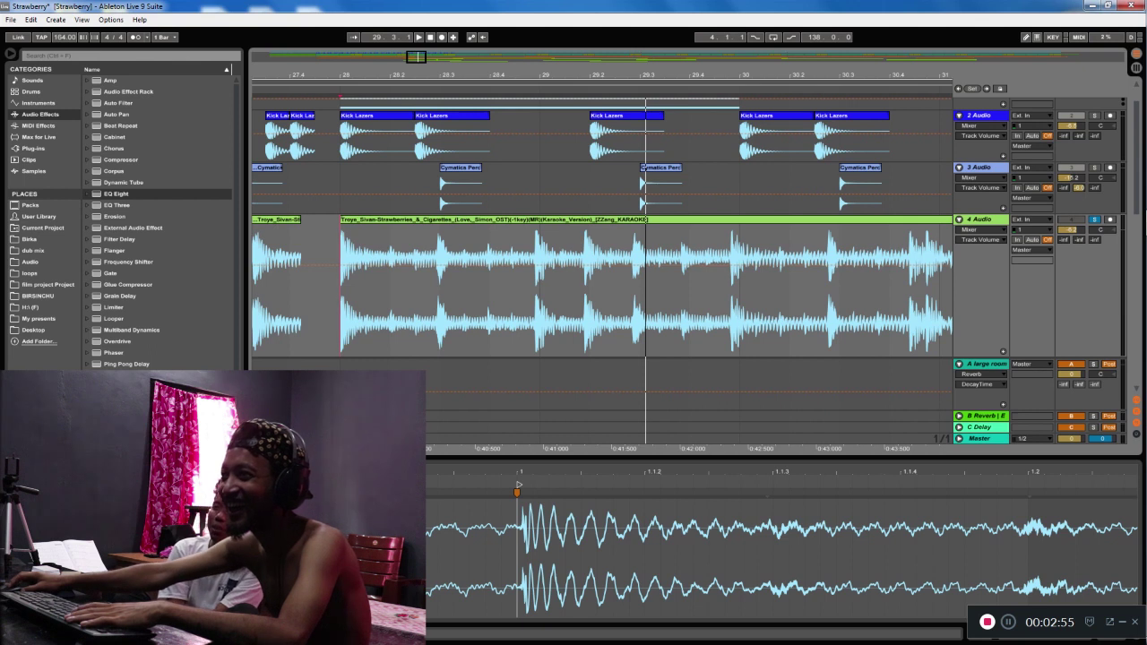
mouse_move(390, 75)
mouse_down()
mouse_move(390, 128)
mouse_move(390, 83)
mouse_up()
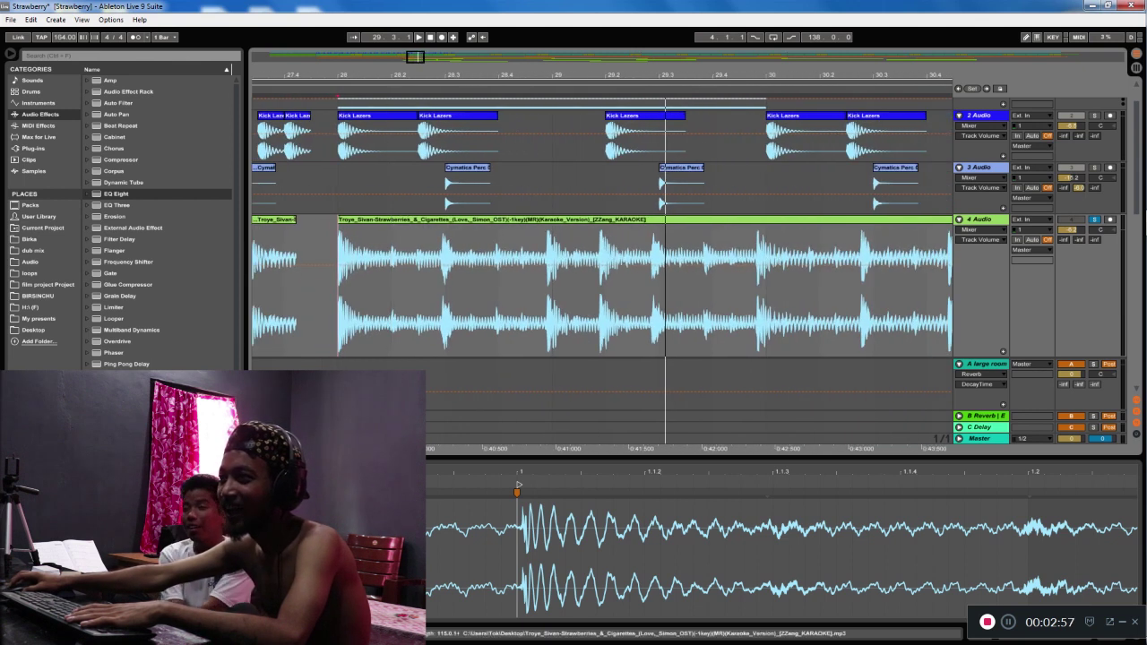
click(390, 220)
key(End)
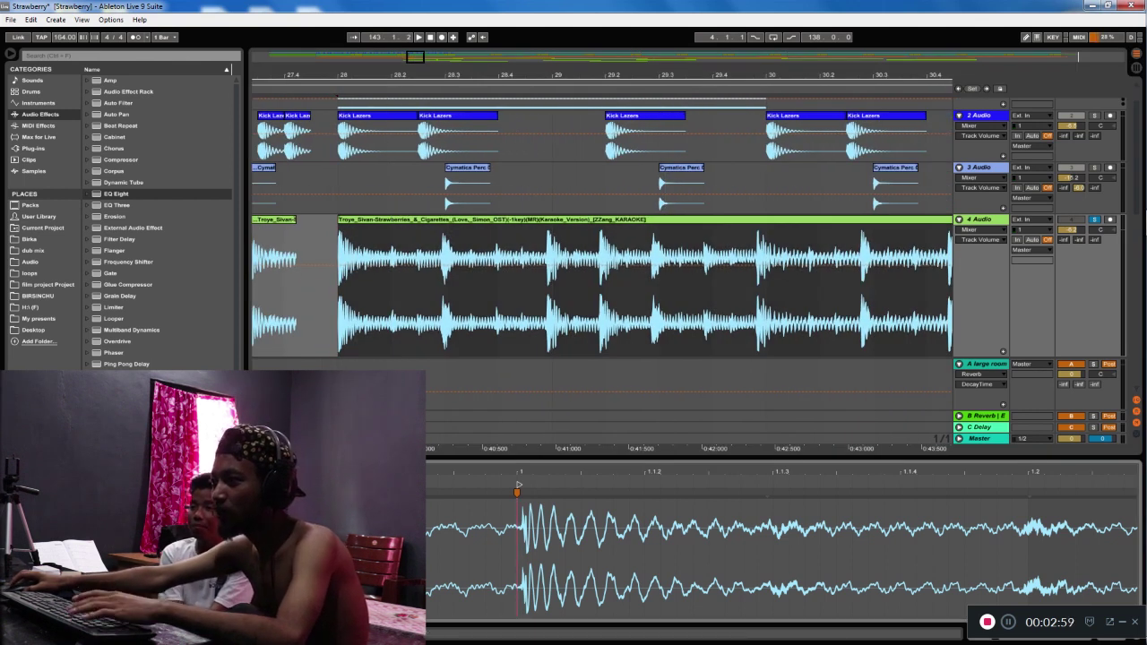
drag(652, 472, 353, 425)
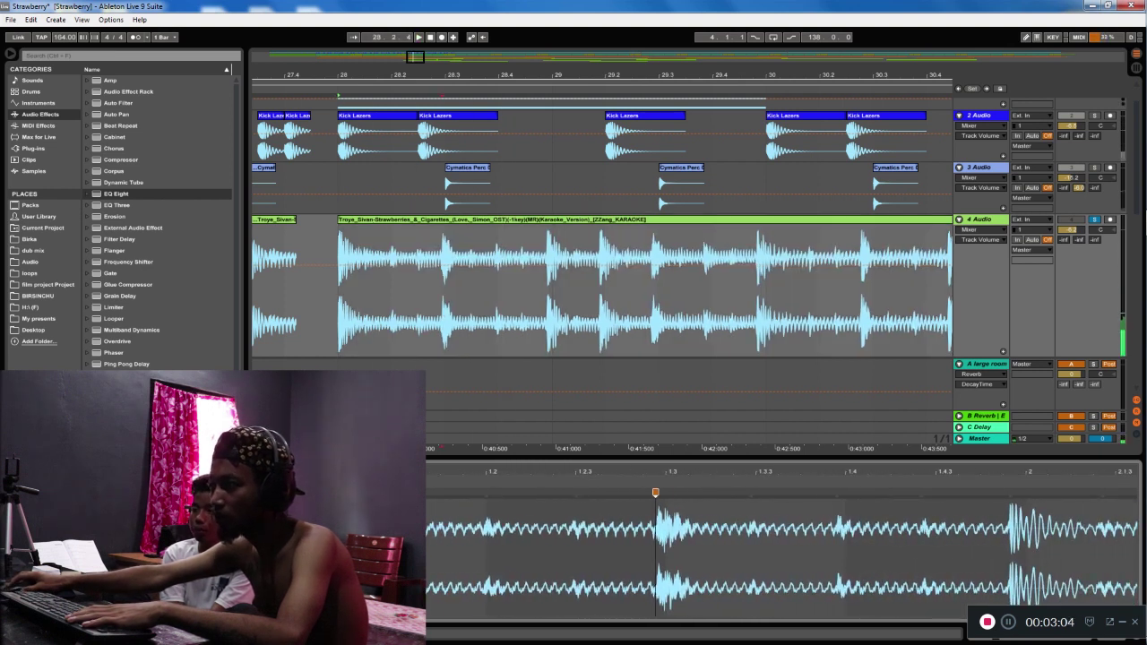
double_click(743, 492)
drag(744, 493, 690, 462)
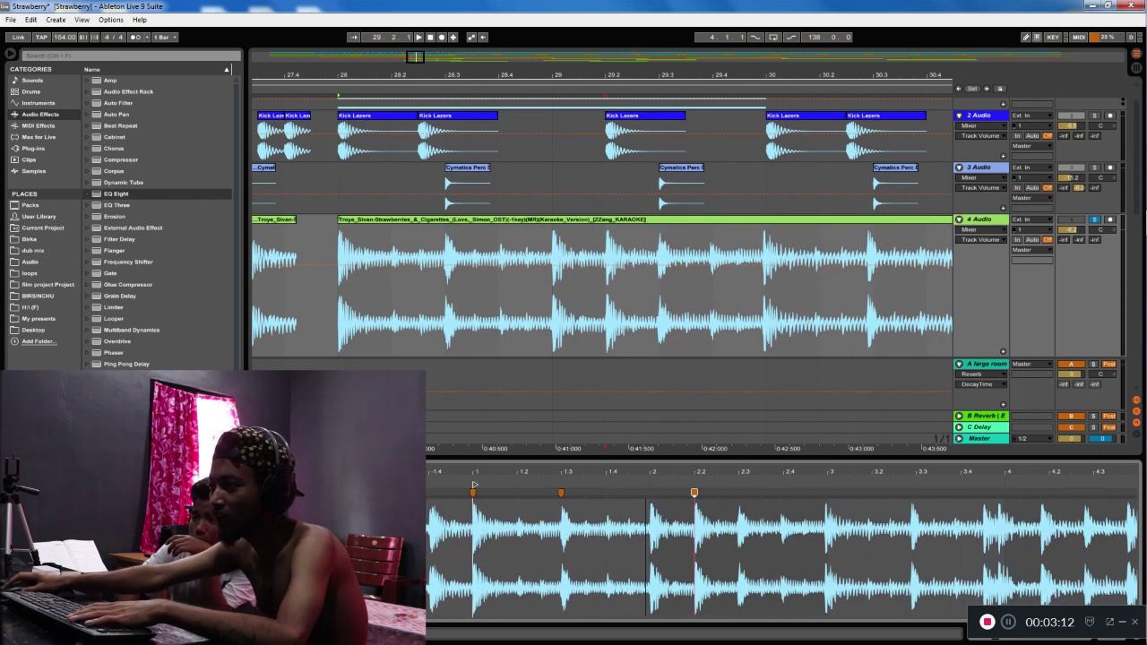
drag(770, 472, 721, 520)
Listen to the DeliFB Future Bass kick pattern on 4 Audio against the karaoke track up to bar 36
key(minus)
key(minus)
key(minus)
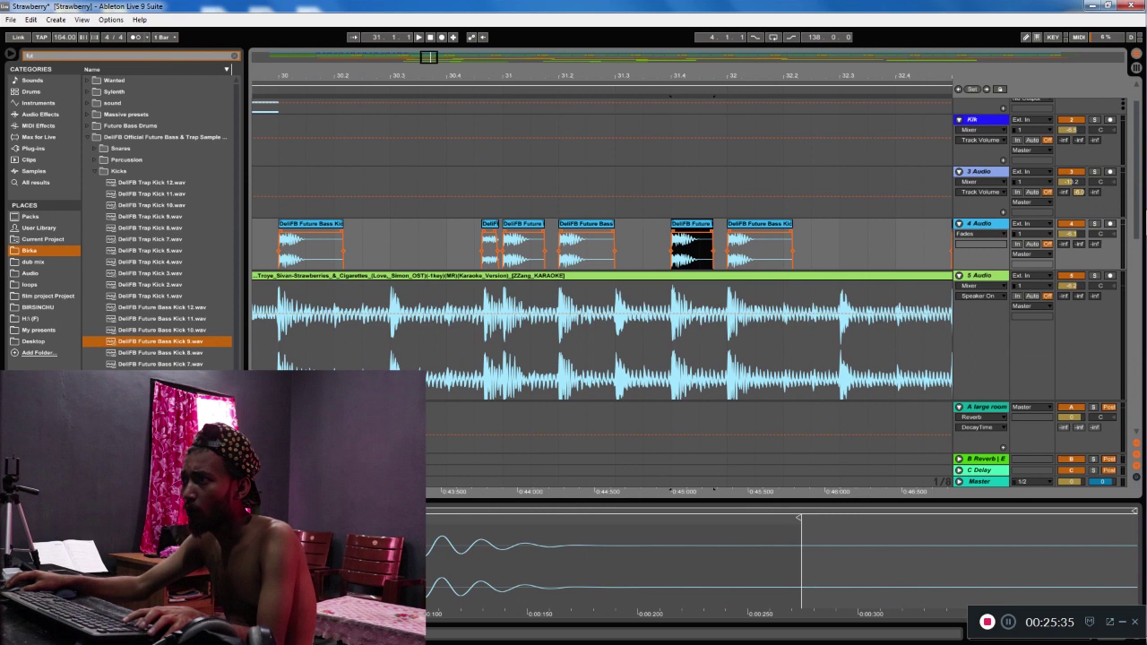
key(minus)
key(minus)
key(minus)
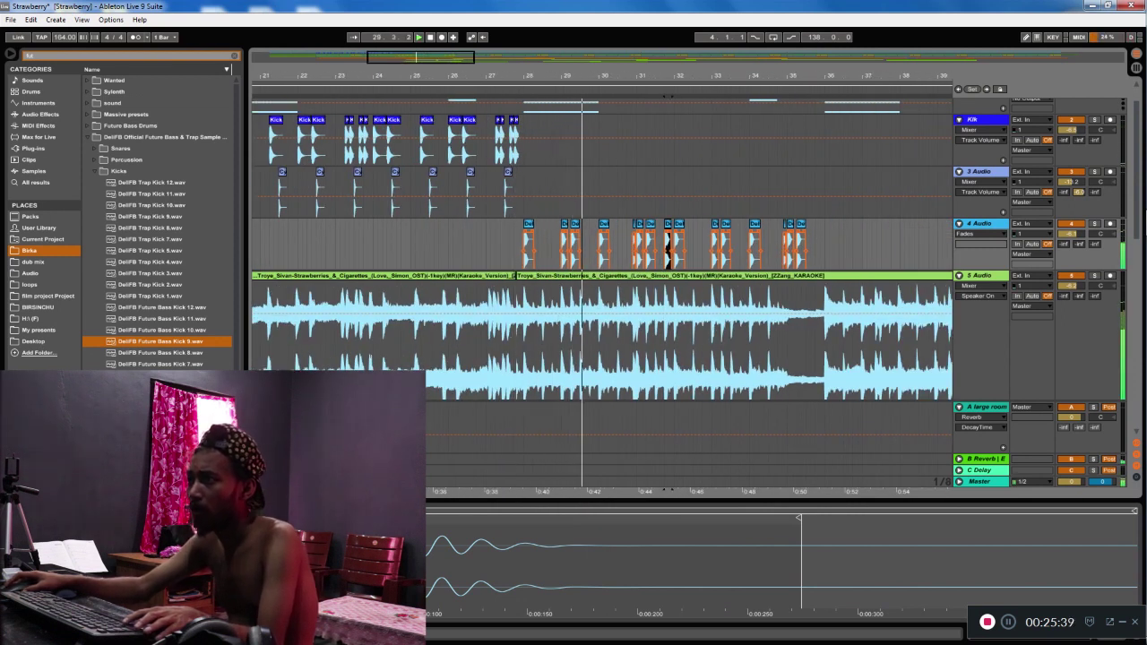
key(plus)
key(plus)
key(plus)
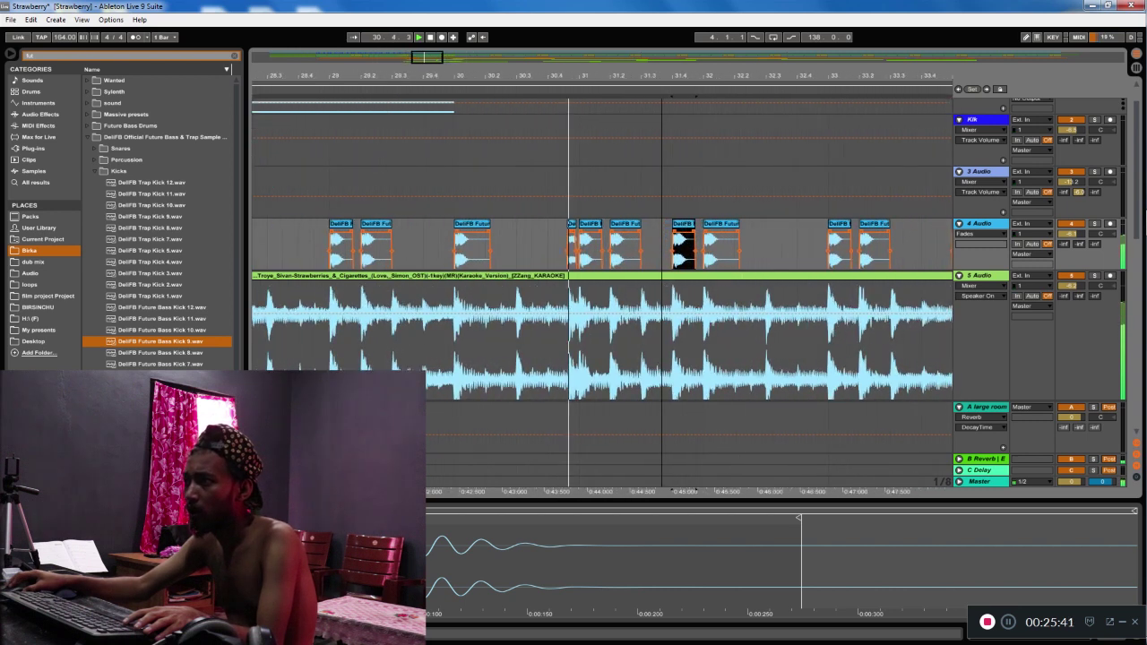
drag(641, 77, 374, 53)
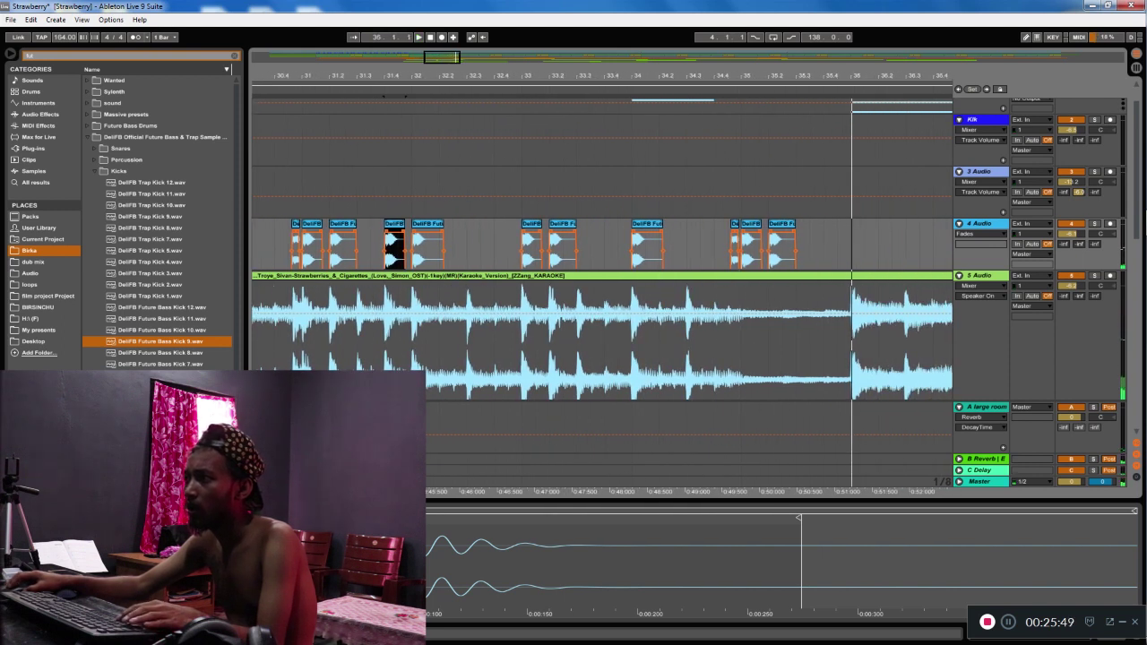
Stop playback and delete the last three kick clips on 4 Audio, from 34.4 to just before bar 36
key(space)
drag(714, 249, 809, 246)
key(Delete)
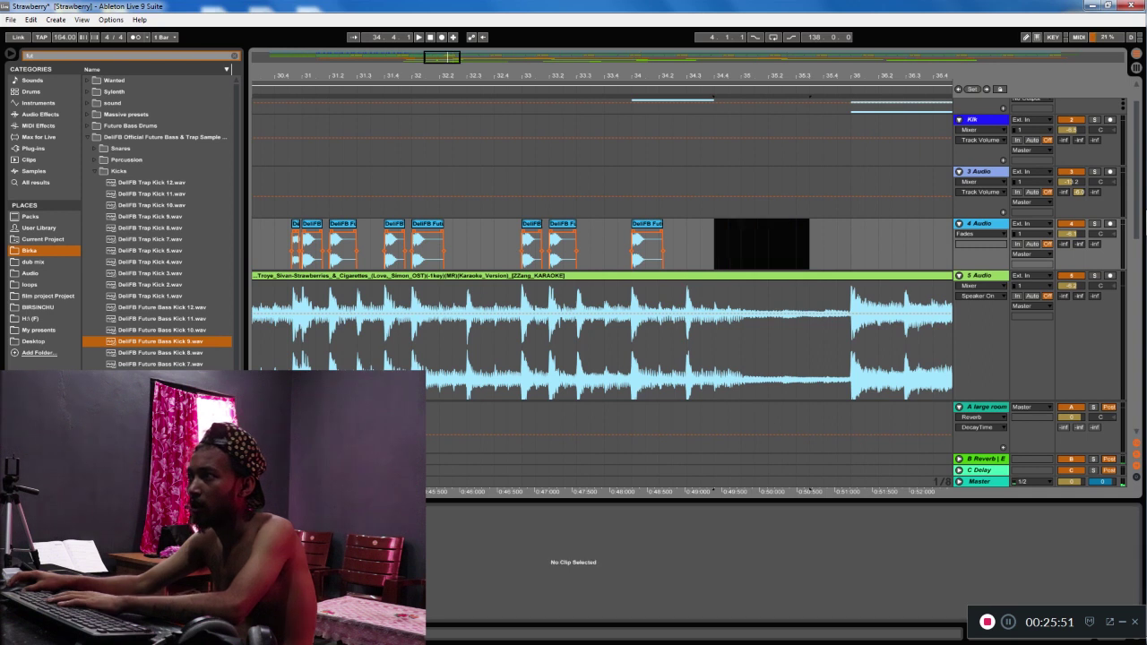
Play the arrangement past bar 36 to hear the karaoke section that follows the deleted kicks
key(minus)
key(minus)
key(space)
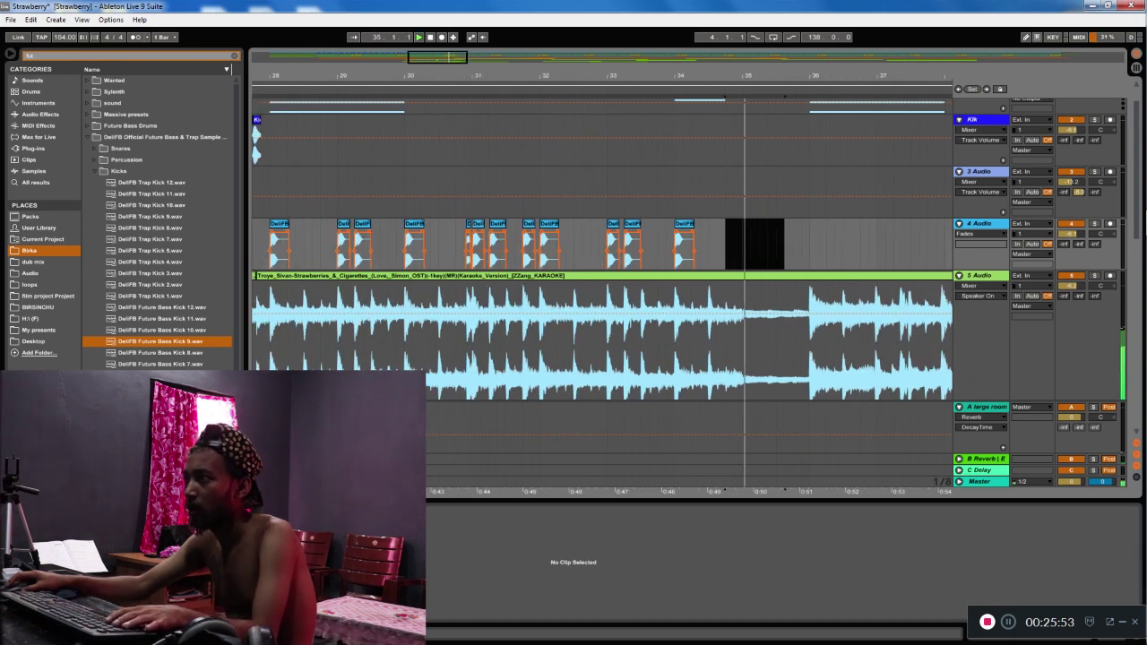
key(minus)
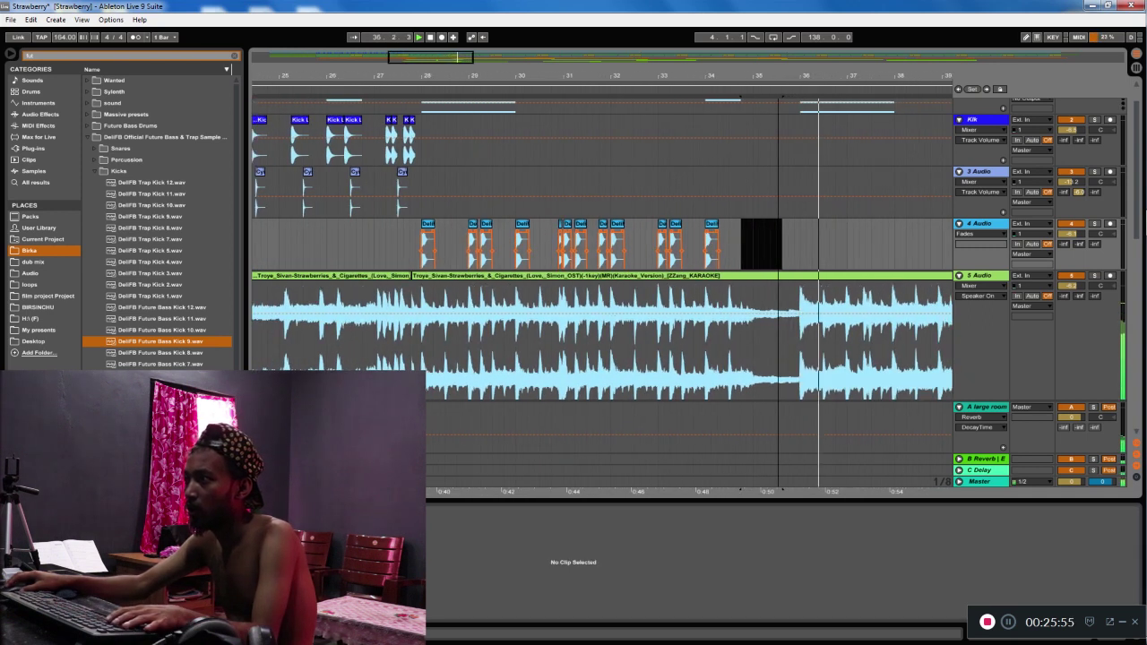
key(minus)
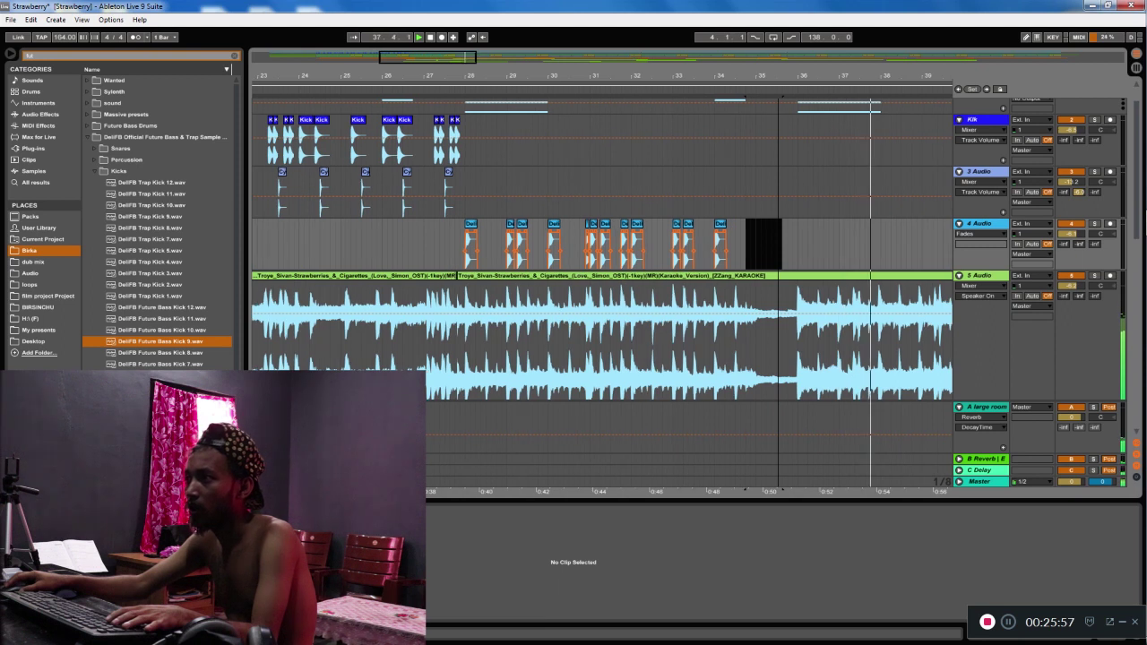
drag(778, 76, 720, 70)
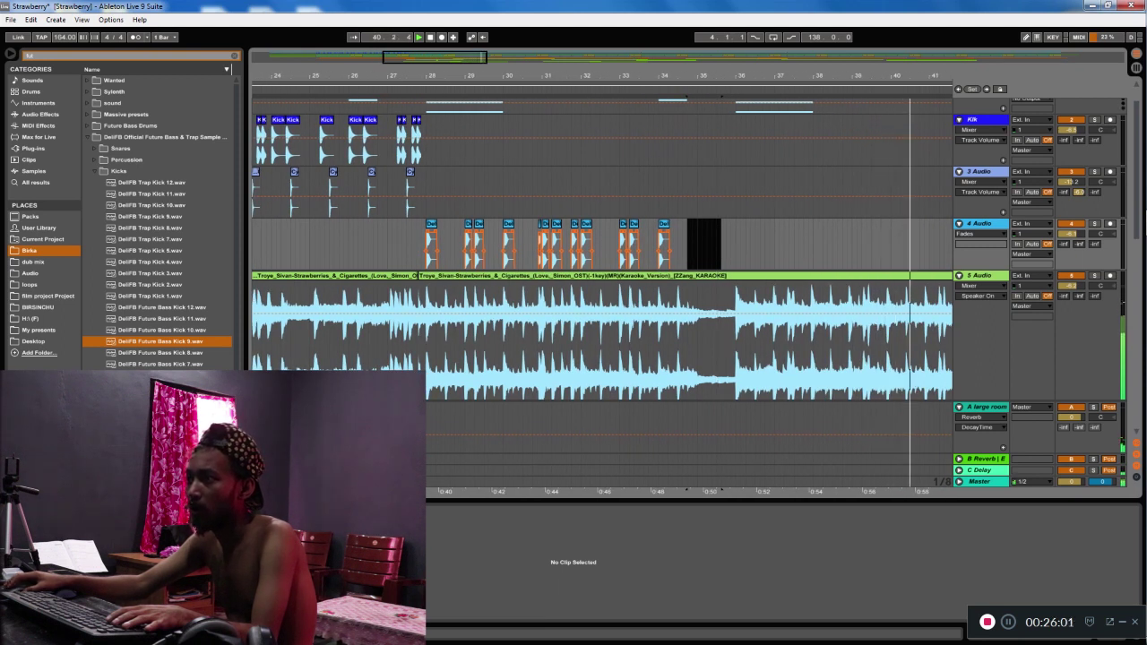
Set the grid to 1 bar and duplicate the bar 28 to 36 kick pattern on 4 Audio so the copy starts at bar 36
right_click(447, 250)
click(560, 329)
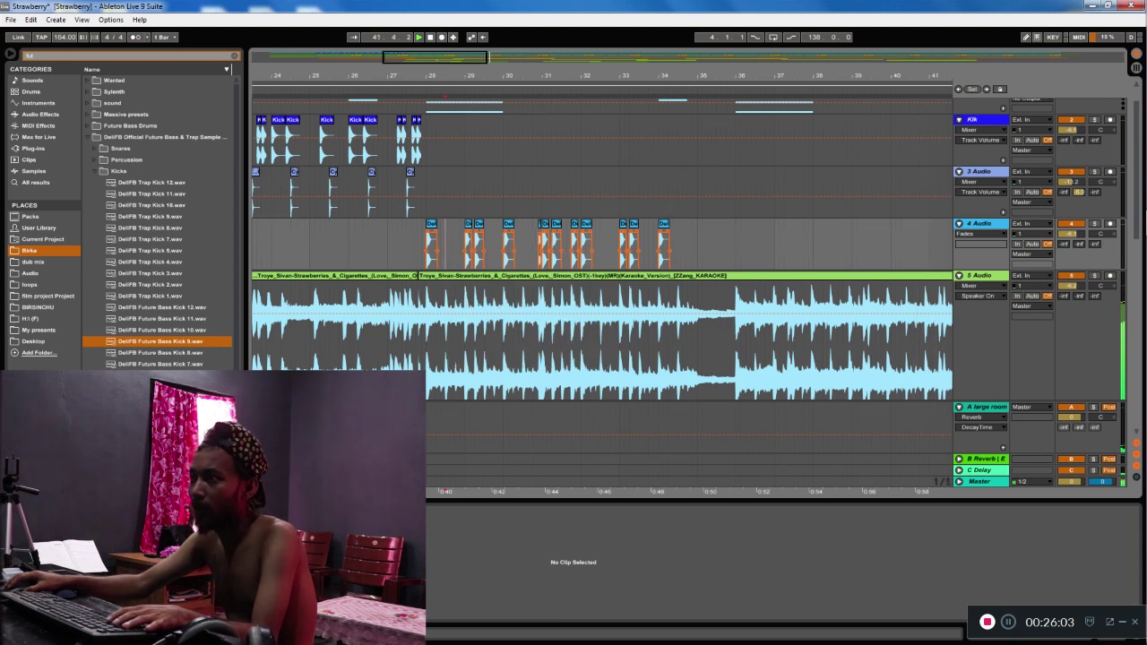
drag(430, 249, 737, 244)
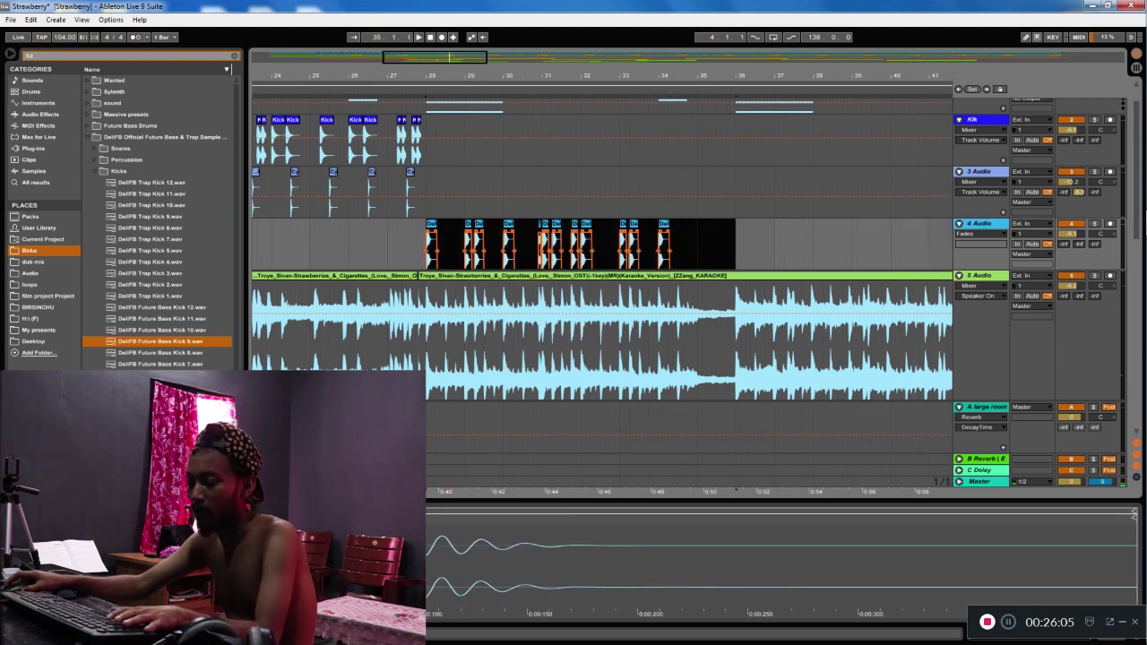
key(ctrl+d)
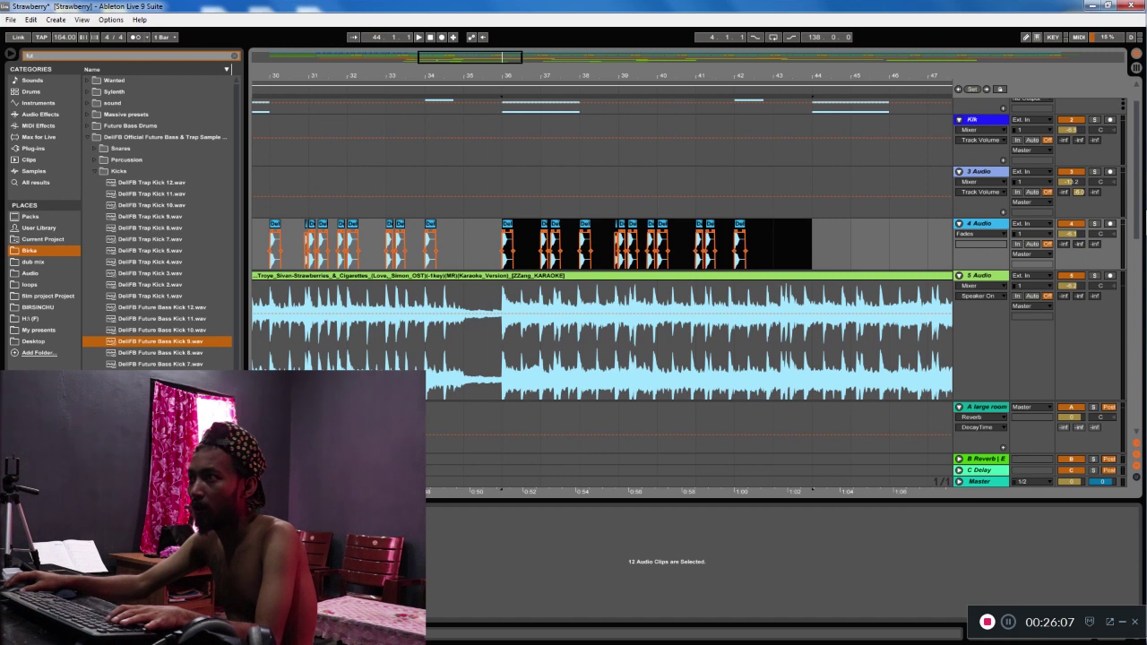
Listen to the duplicated kicks against the karaoke track from bar 36
drag(510, 76, 510, 144)
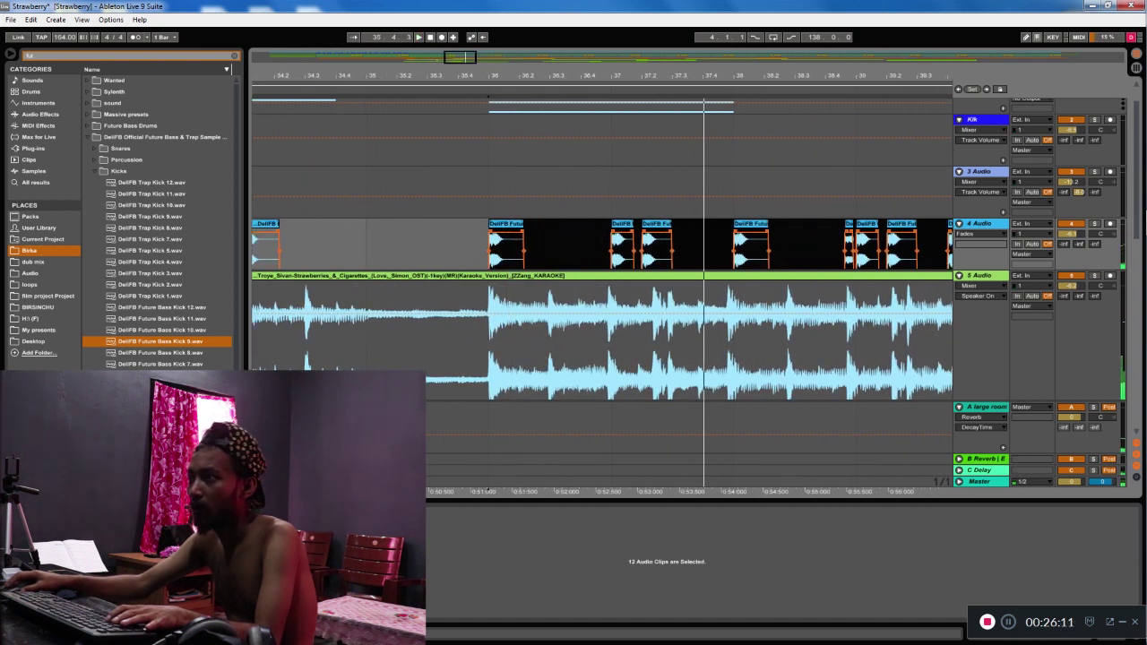
key(space)
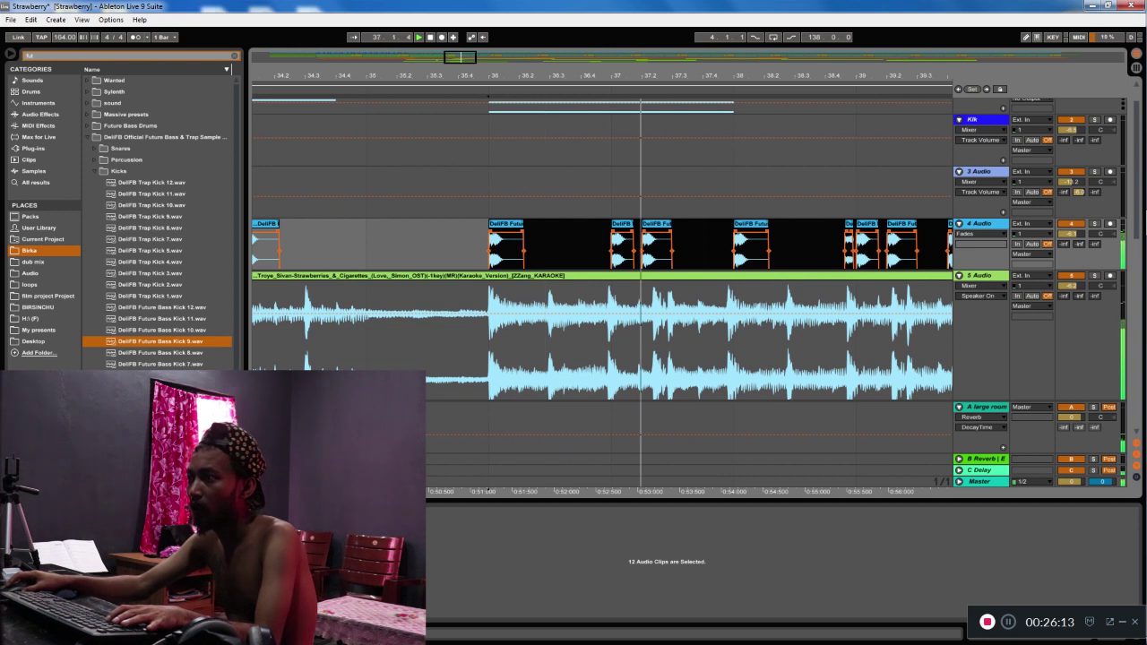
key(space)
Set the grid to 1/16 and move the kick clip at 37.2 on 4 Audio one sixteenth later
click(655, 224)
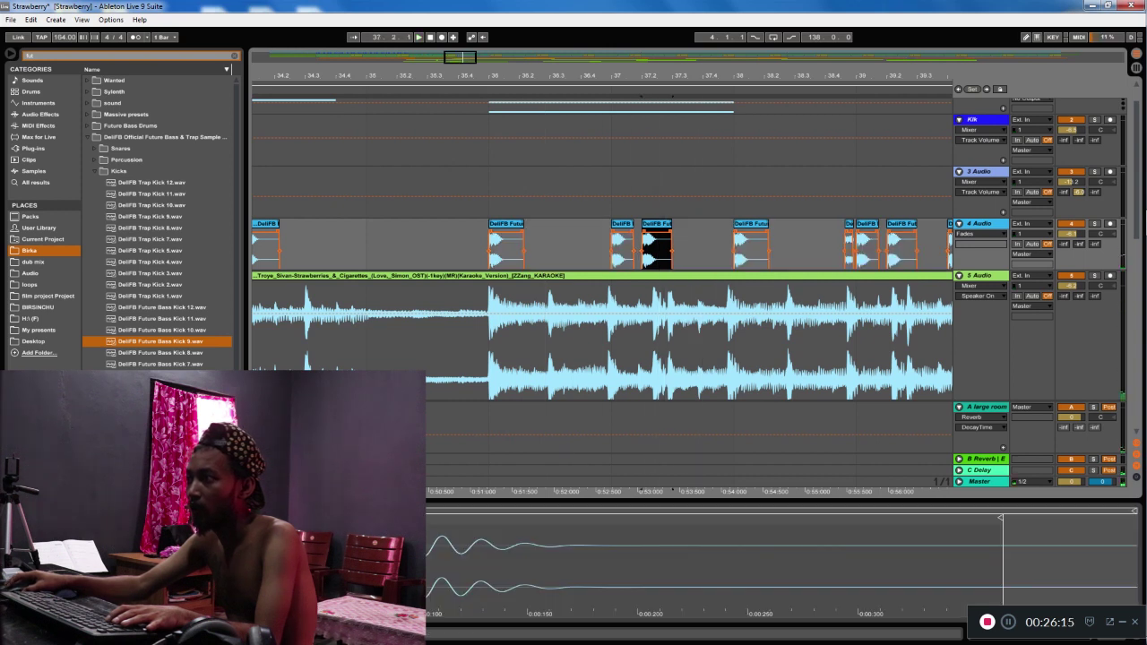
right_click(696, 237)
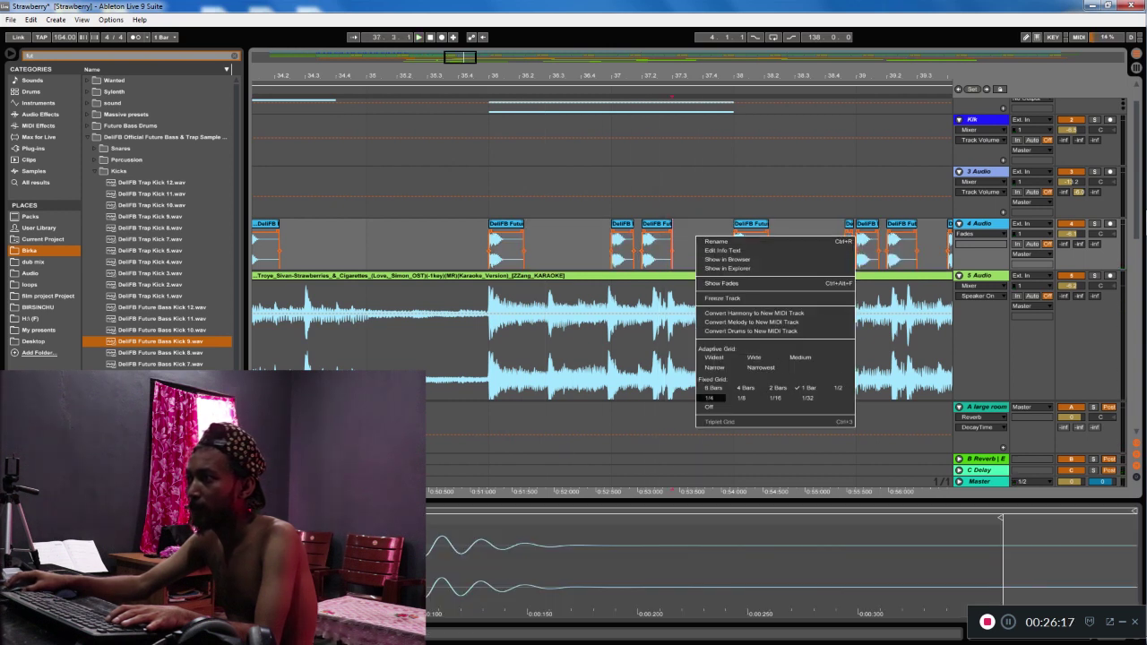
click(710, 398)
click(656, 224)
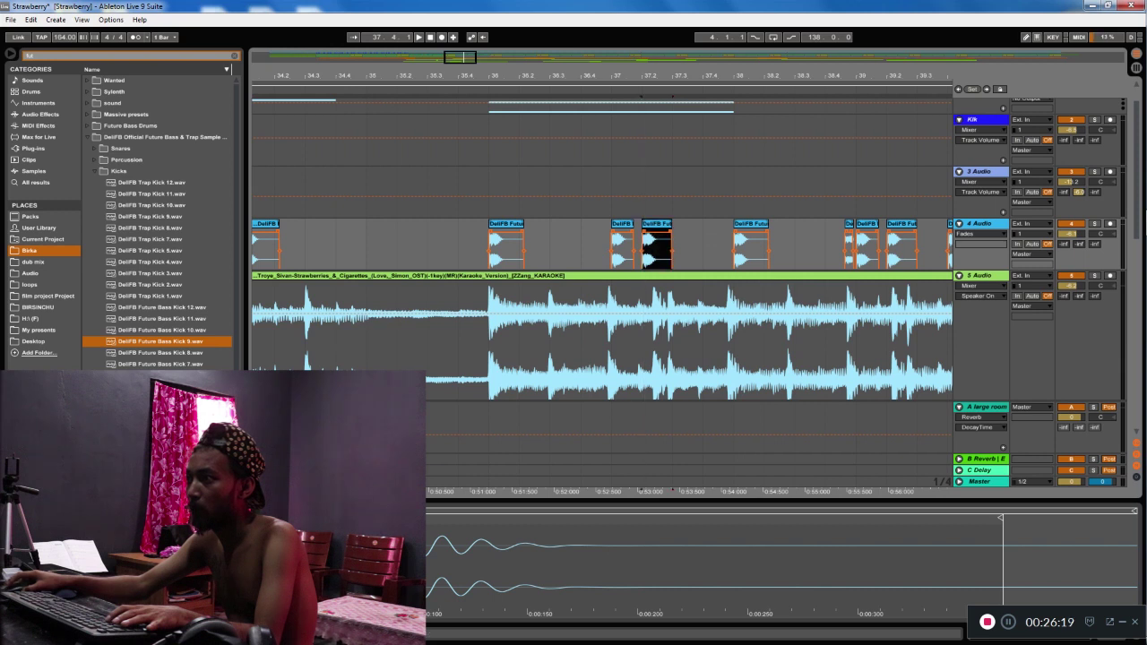
right_click(700, 237)
click(782, 323)
drag(656, 224, 665, 224)
key(Right)
Play from bar 36 to check the shifted kick against the karaoke transients
key(space)
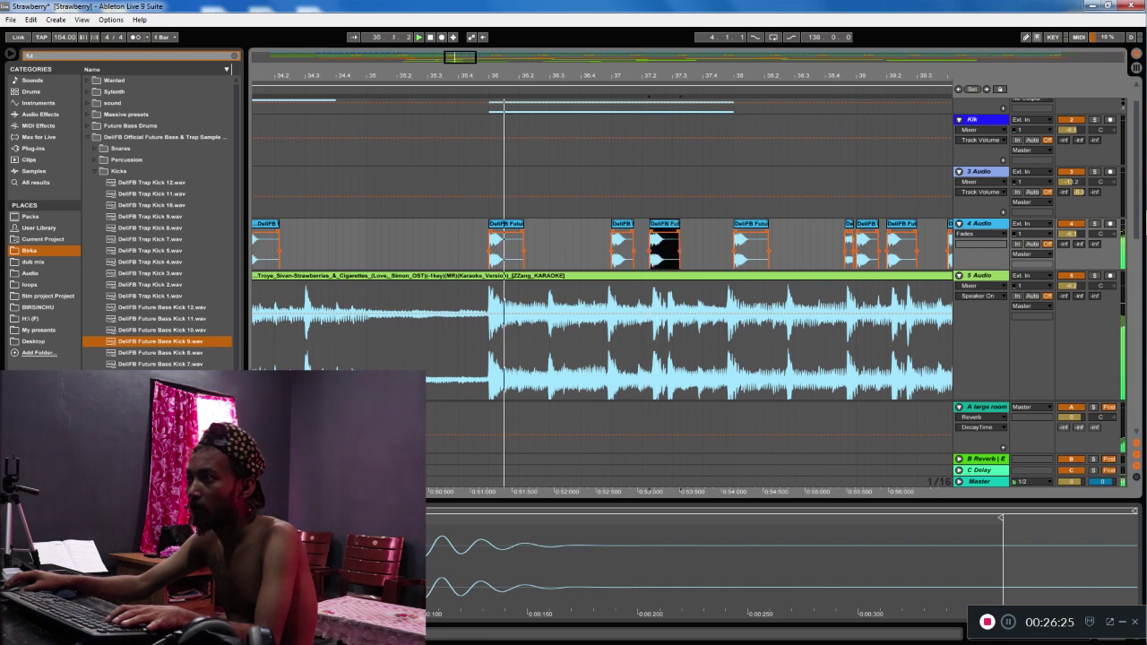
key(plus)
key(plus)
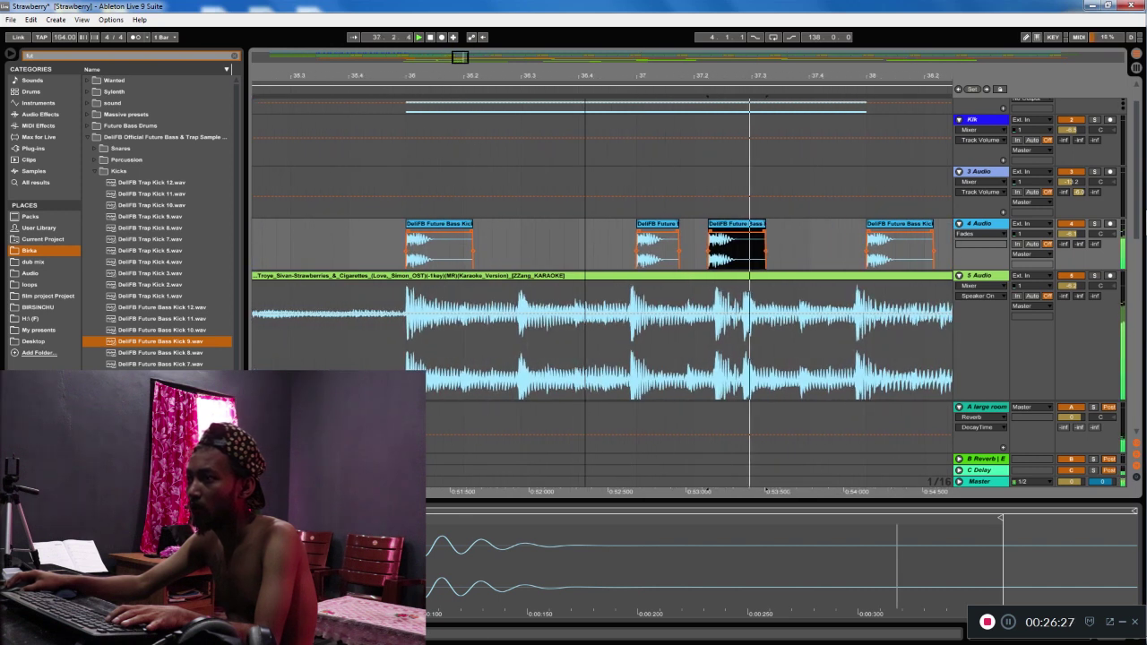
drag(584, 76, 617, 68)
key(space)
Add a warp marker at 9.3 in the karaoke clip, aligning its transient with the beat
drag(459, 76, 459, 131)
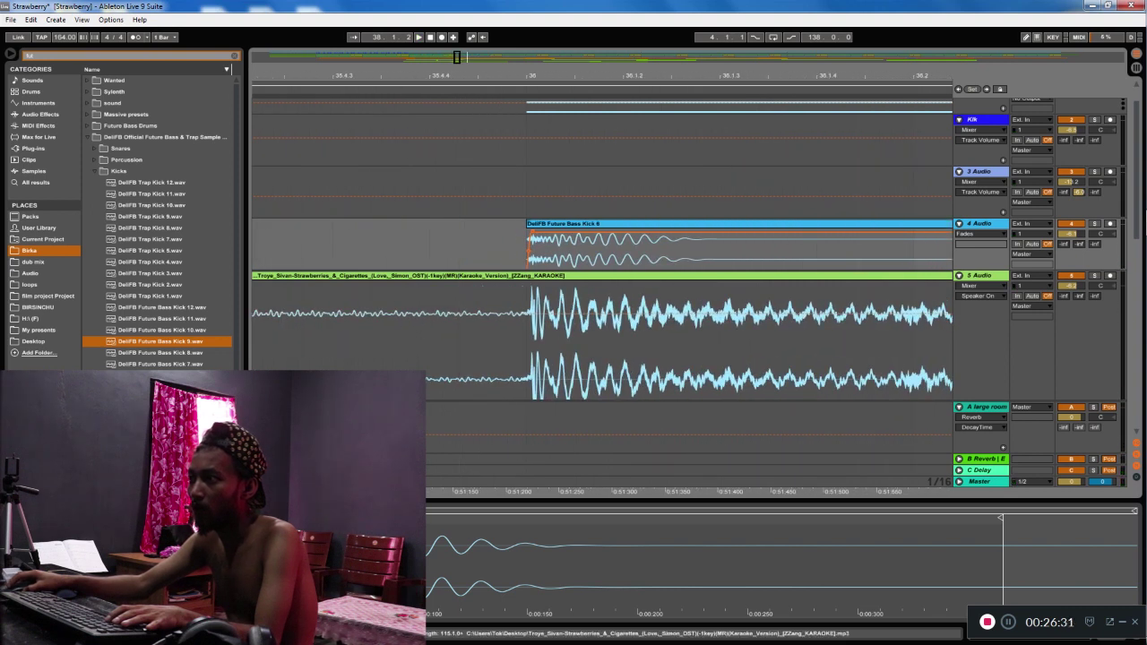
click(475, 276)
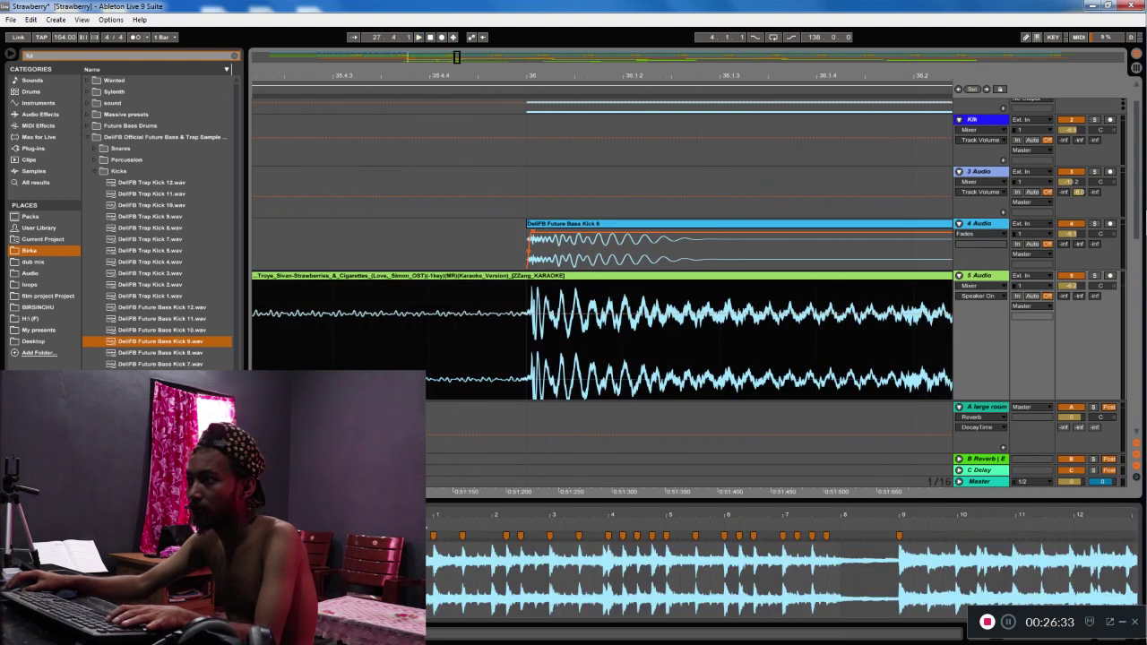
click(526, 339)
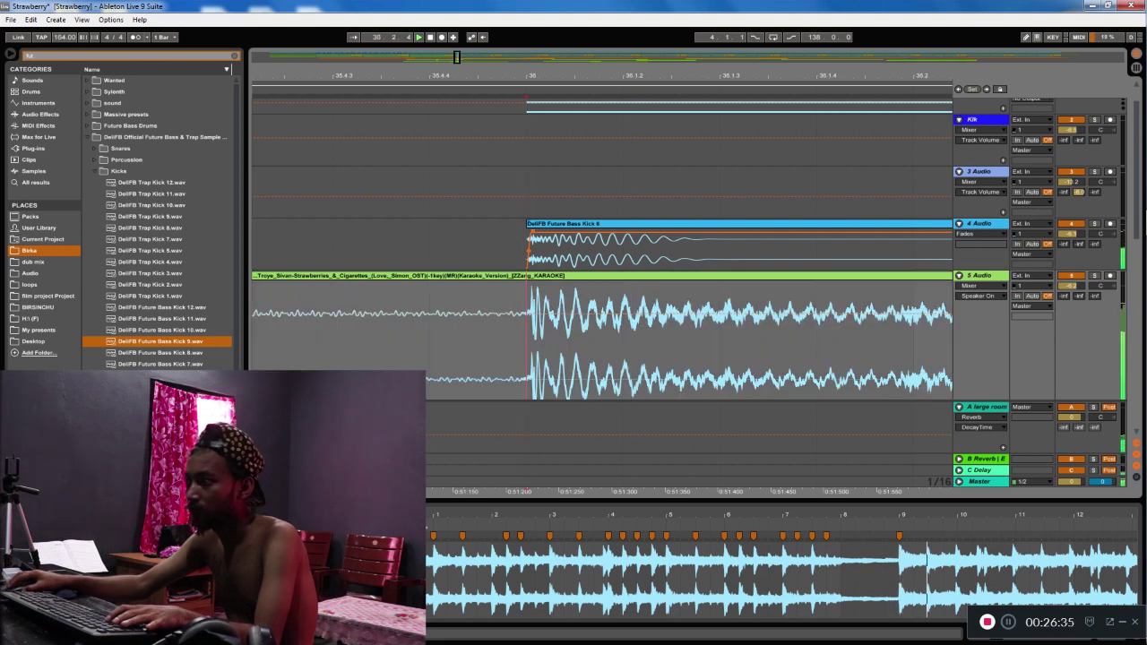
key(space)
drag(912, 516, 590, 609)
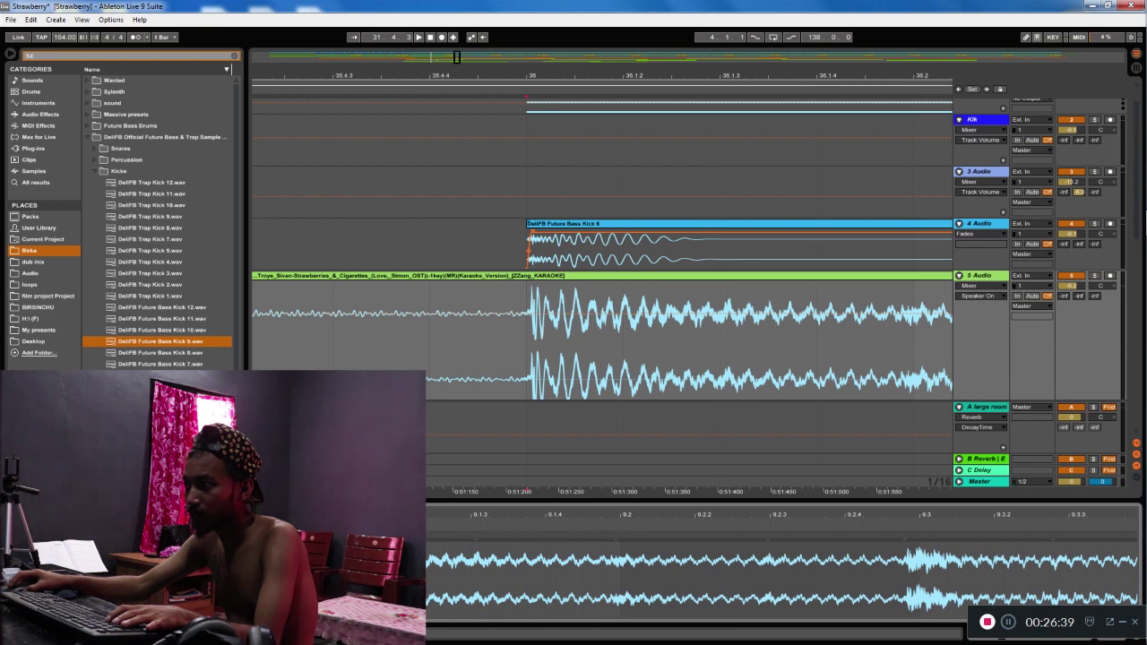
drag(632, 610, 530, 528)
key(space)
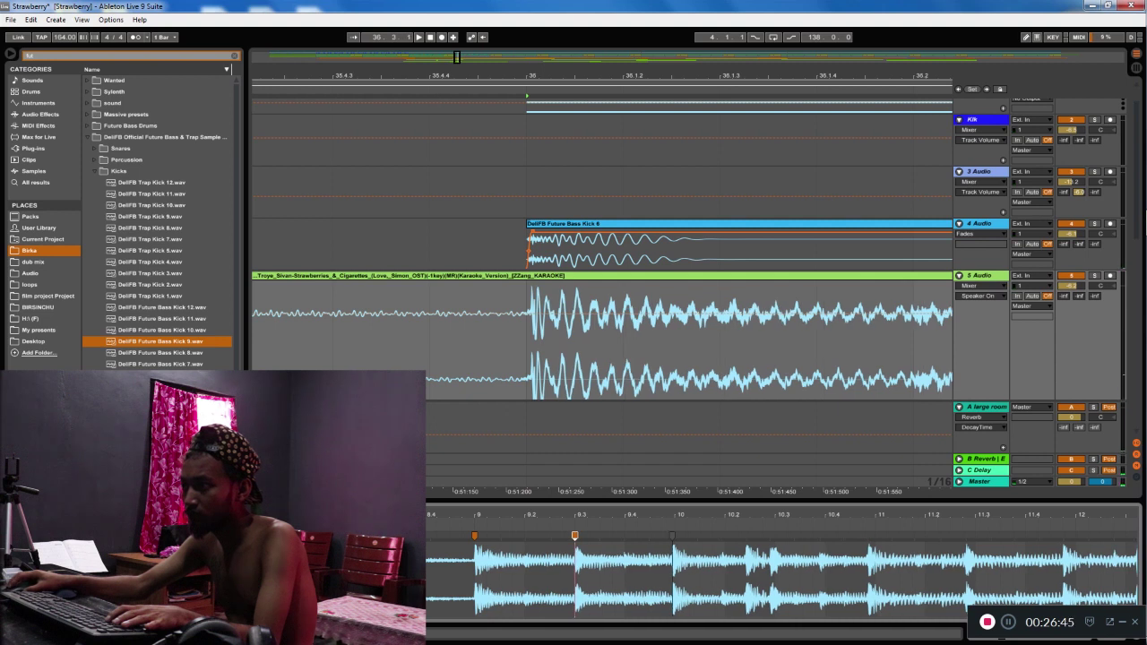
Add warp markers at 10 and 10.3 in the karaoke clip, aligning the transients there with the grid
key(space)
key(Right)
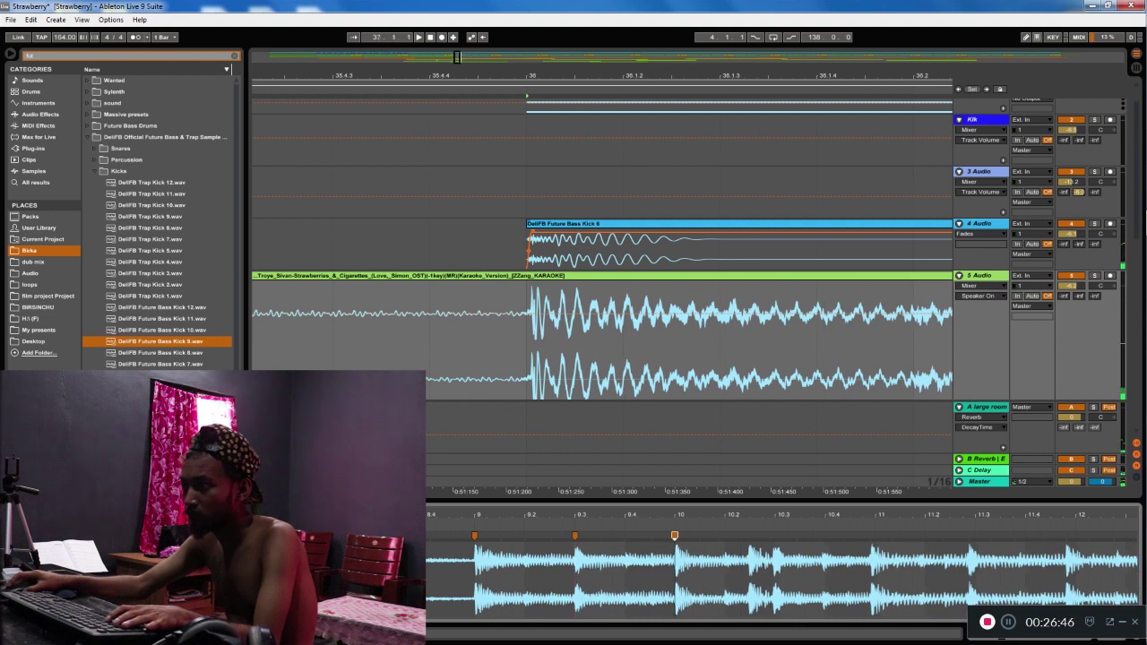
key(space)
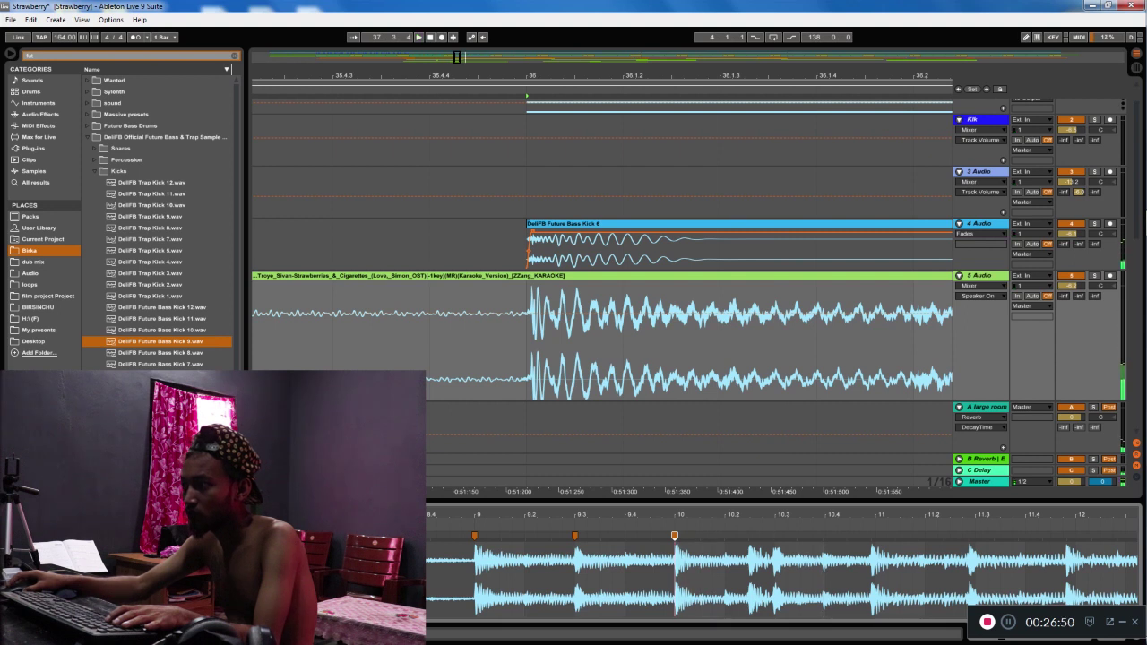
drag(773, 535, 775, 534)
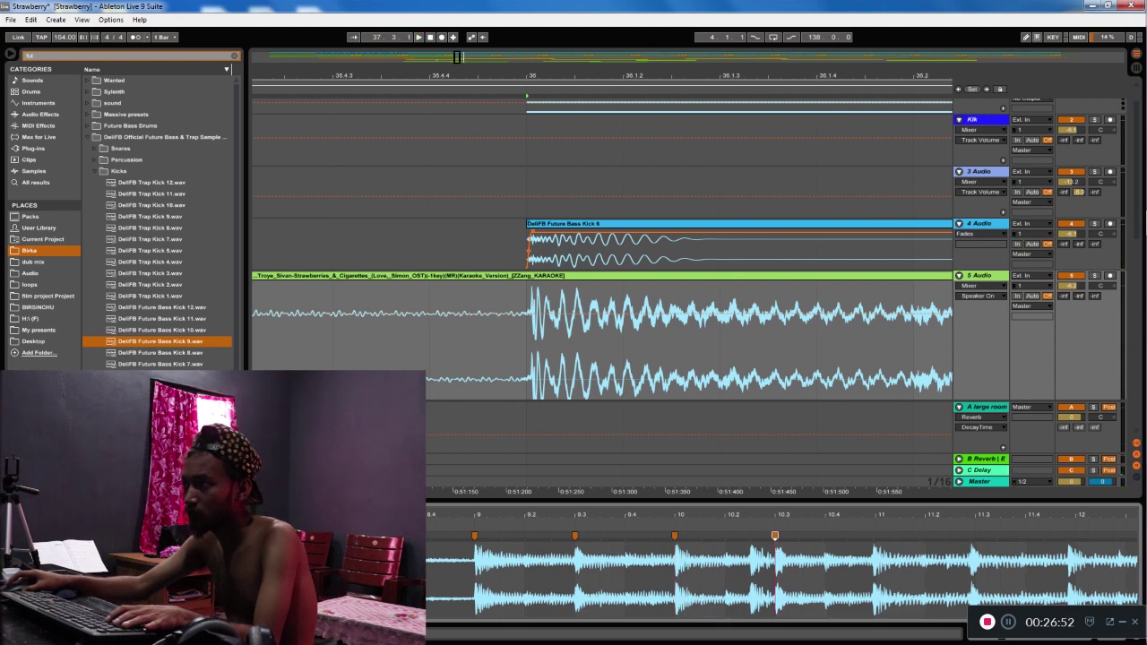
Play the newly warped karaoke section from bar 36 together with the kick pattern
key(space)
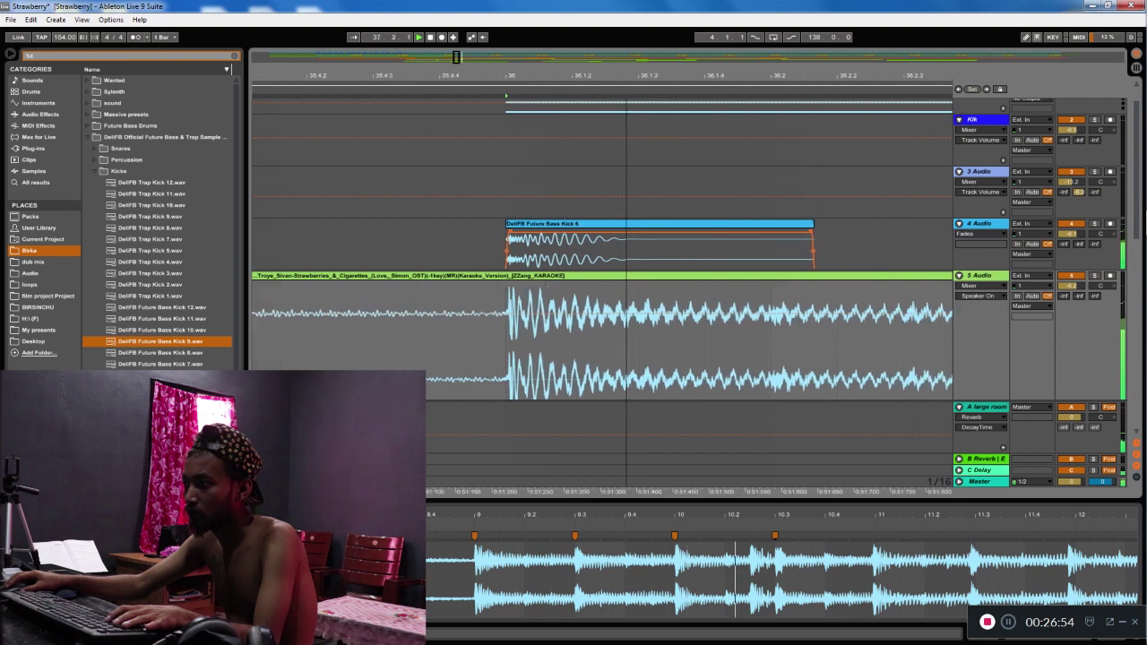
key(minus)
key(minus)
key(minus)
key(minus)
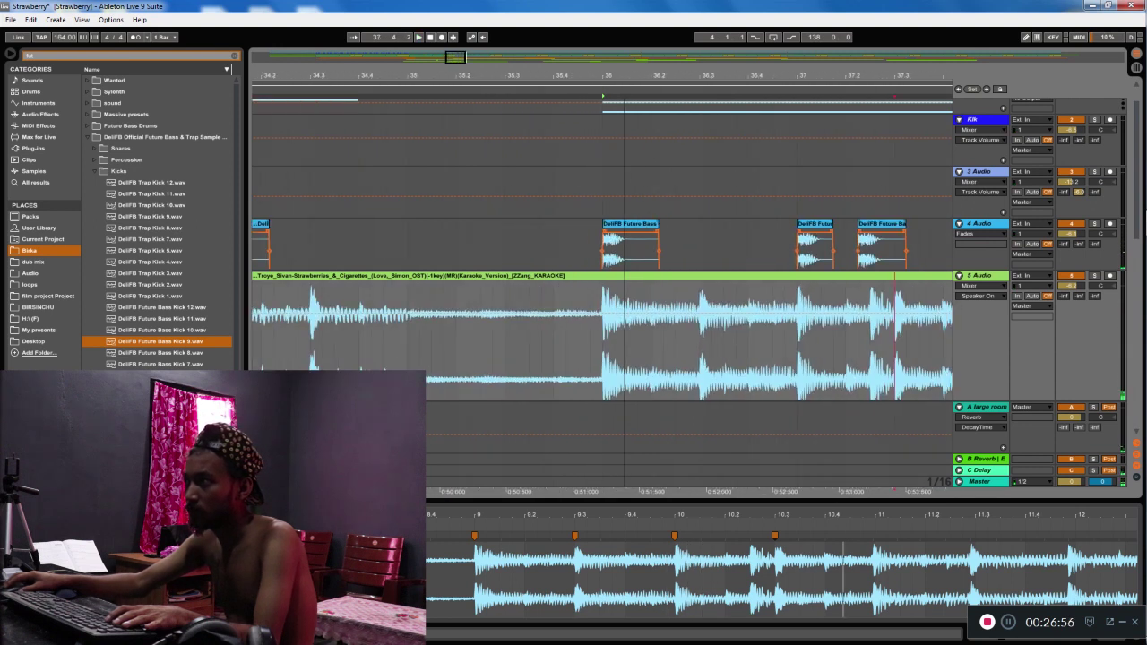
drag(895, 76, 749, 76)
key(space)
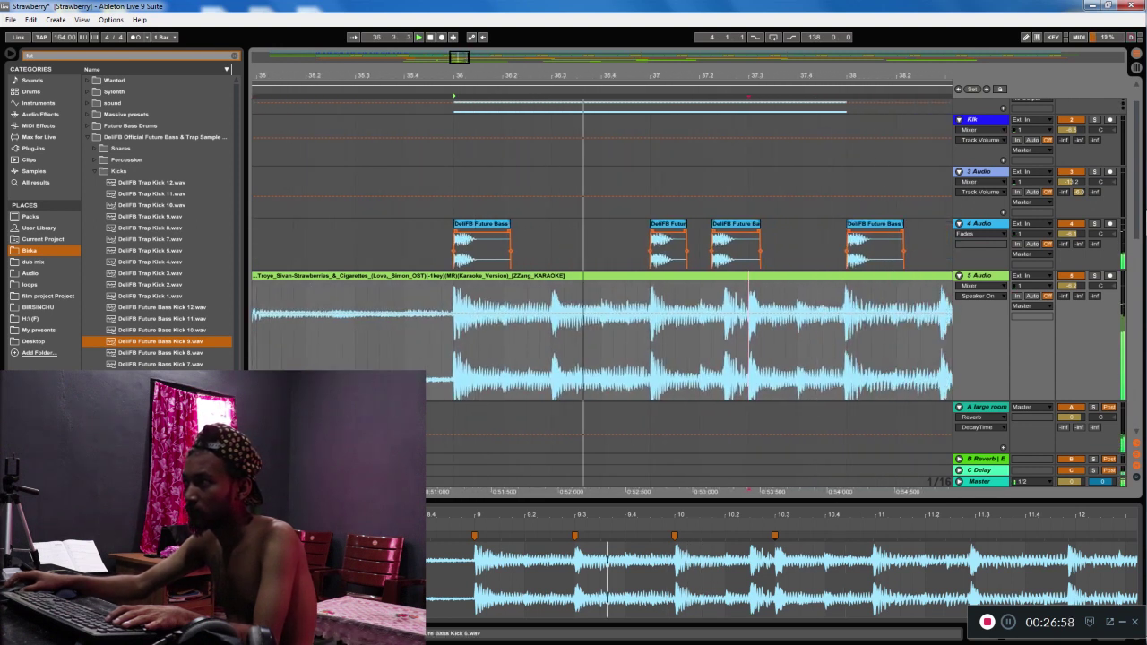
Stop playback and move the kick just after 37.2 another sixteenth later, onto the karaoke transient
key(space)
click(735, 224)
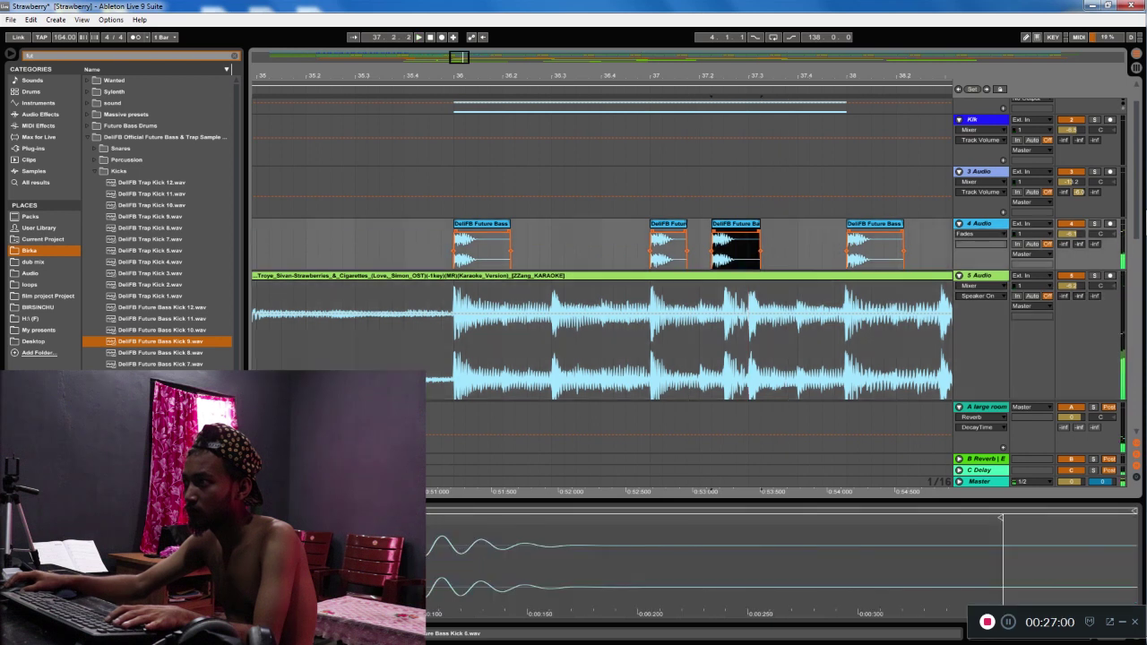
drag(735, 224, 748, 224)
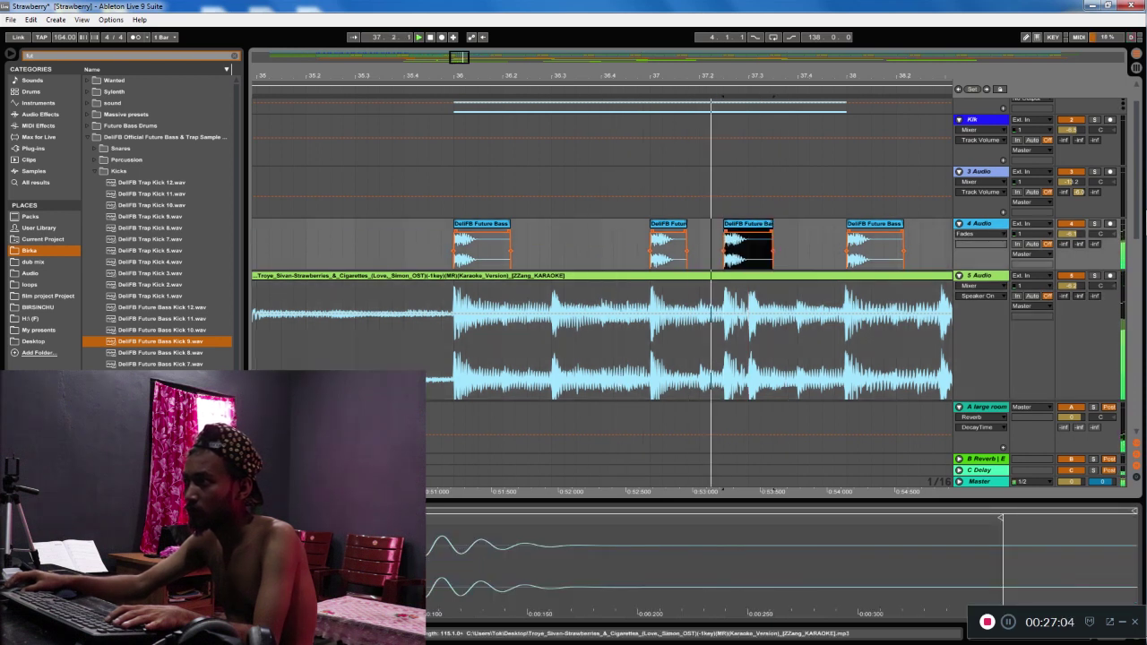
Listen to the repositioned kick against the karaoke track through bar 38
key(space)
key(minus)
key(minus)
key(minus)
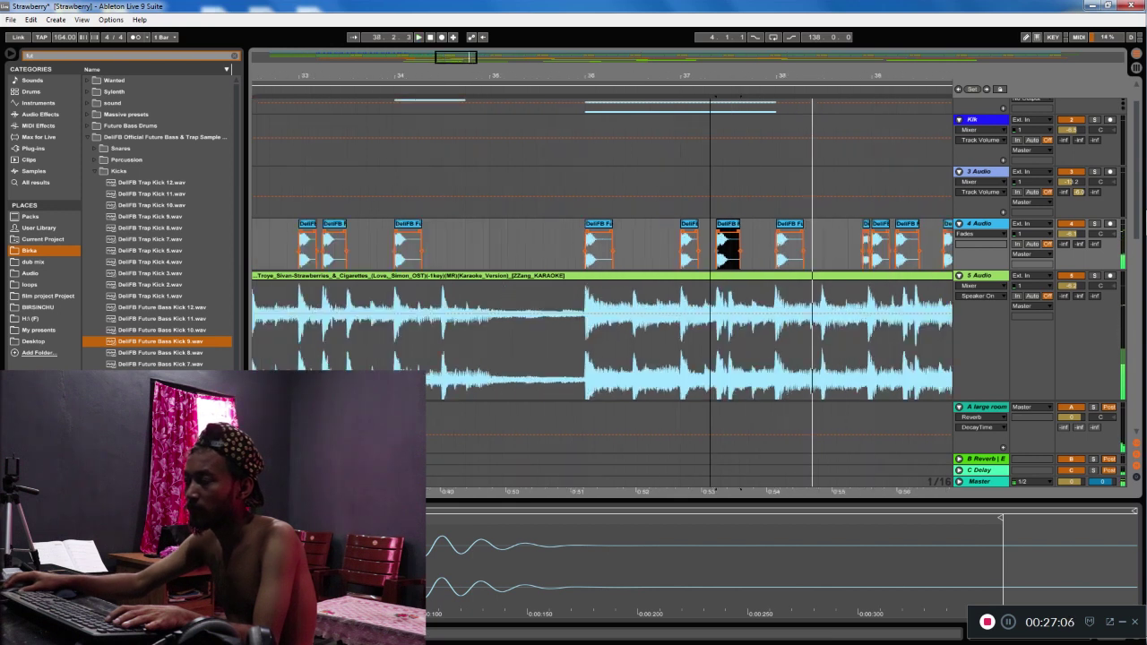
Play the karaoke clip with both kick patterns from its start through bar 38, and replay the part around bar 37
click(698, 276)
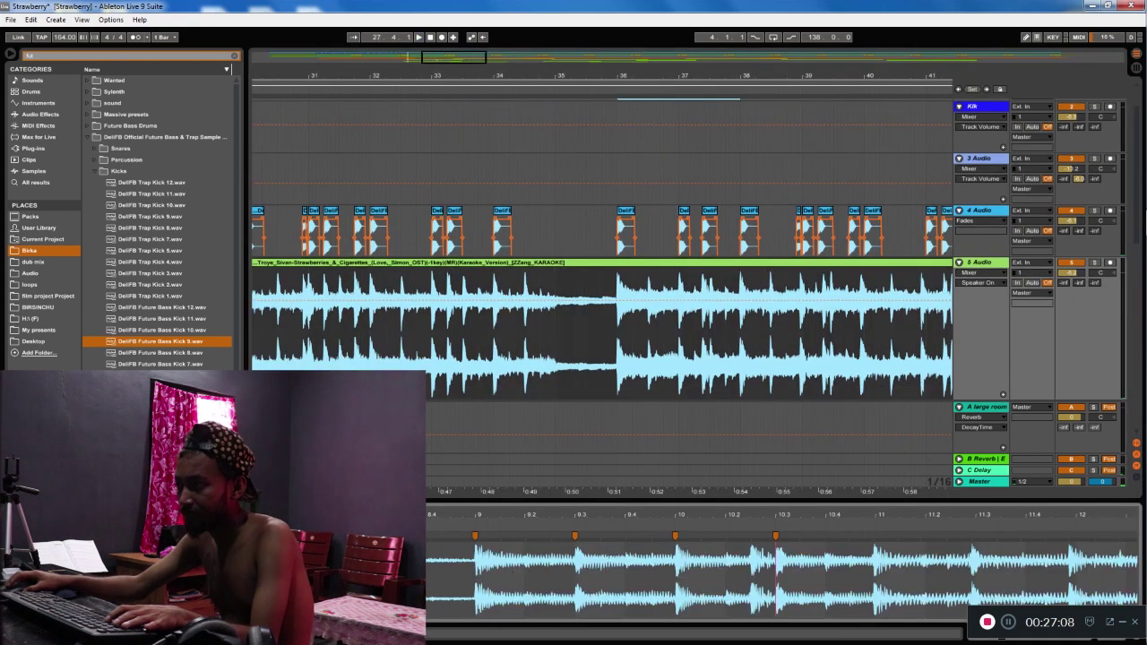
drag(665, 578, 791, 534)
key(minus)
key(minus)
key(minus)
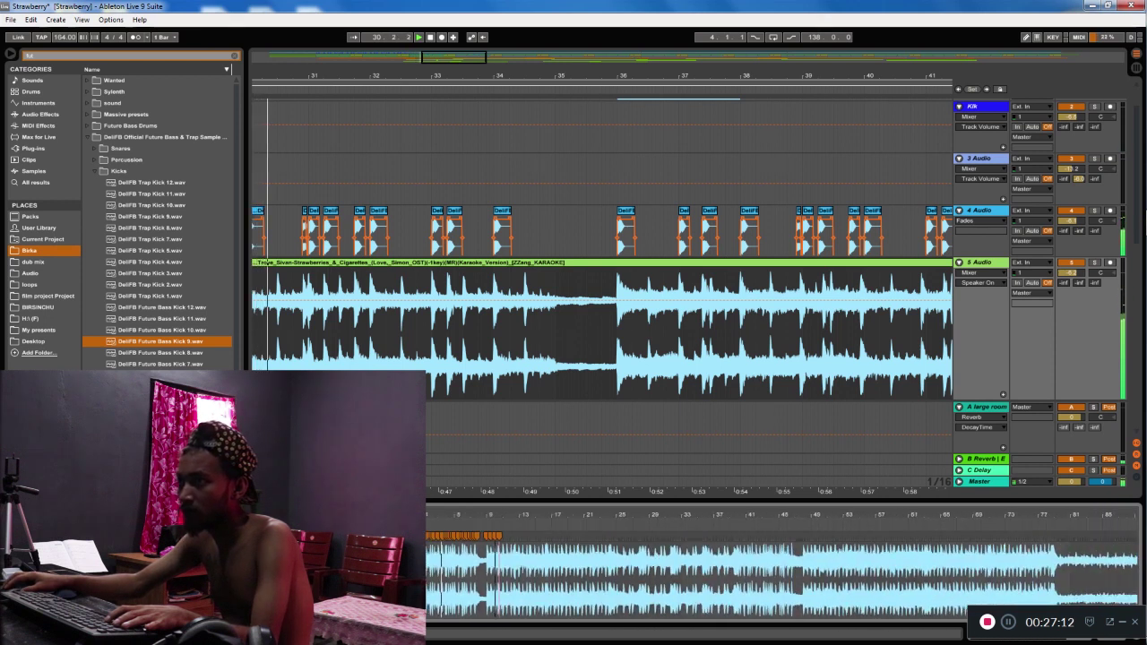
key(minus)
key(minus)
key(minus)
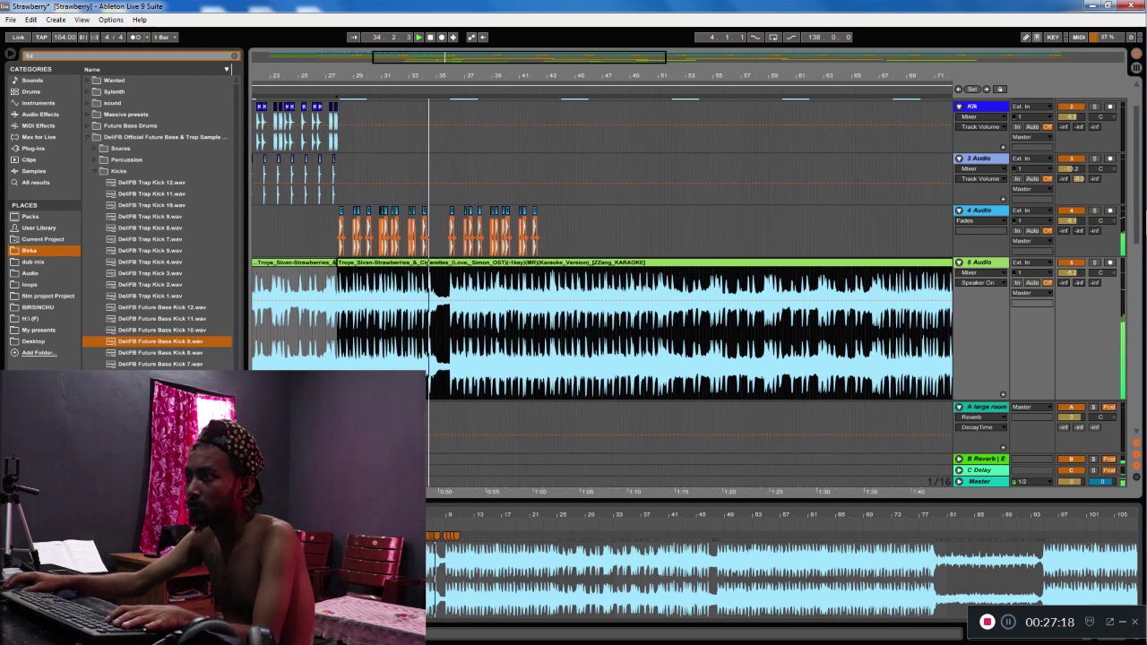
key(plus)
key(plus)
key(plus)
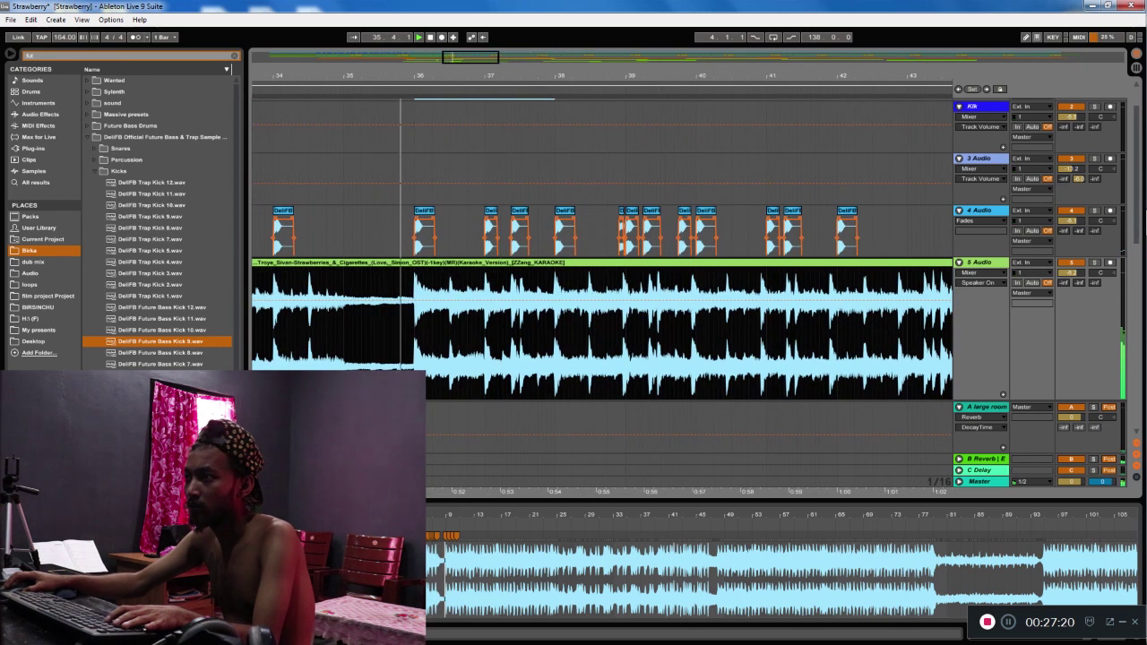
drag(450, 573, 448, 627)
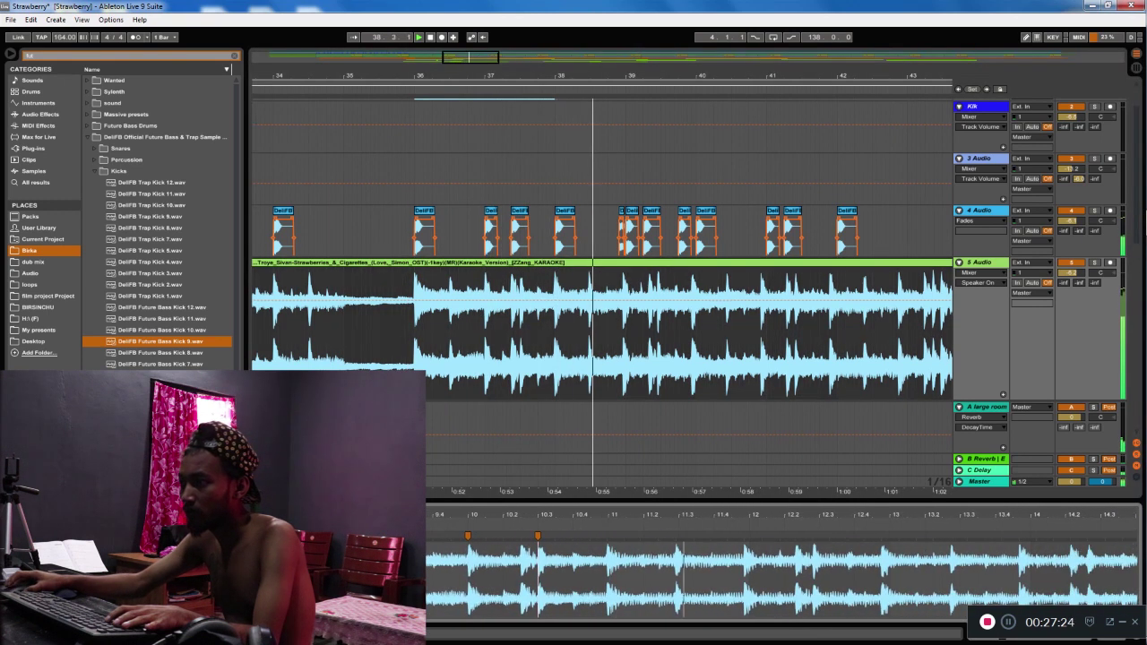
key(space)
key(space)
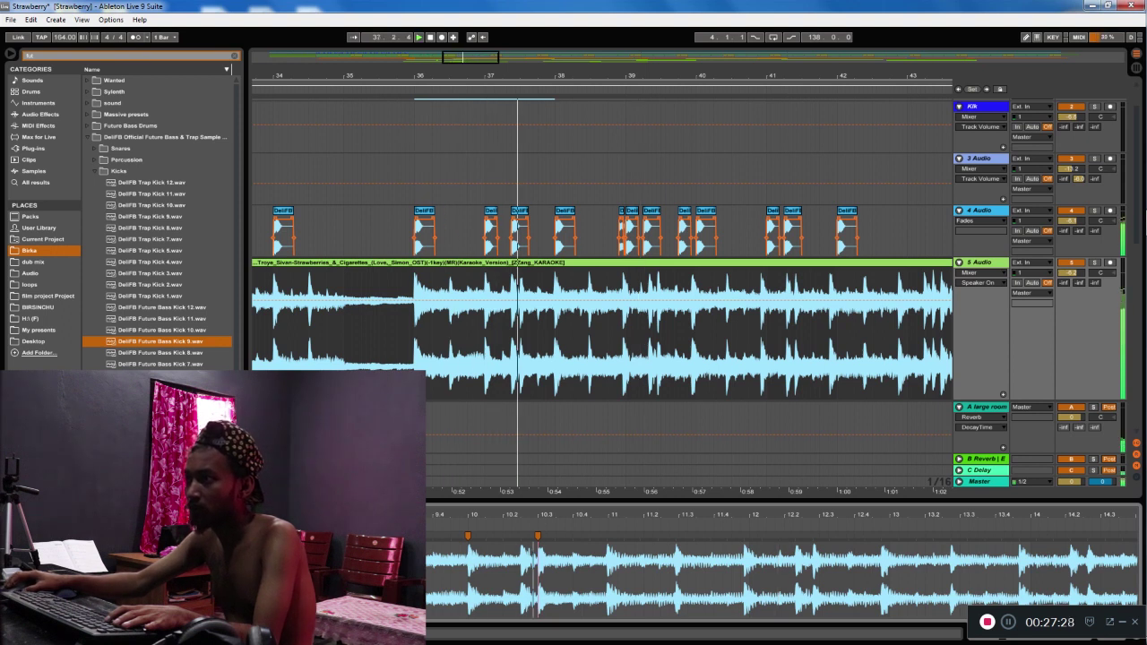
Stop playback and delete all kick clips from bar 38 through bar 42 on the kick track
key(space)
drag(546, 215, 862, 251)
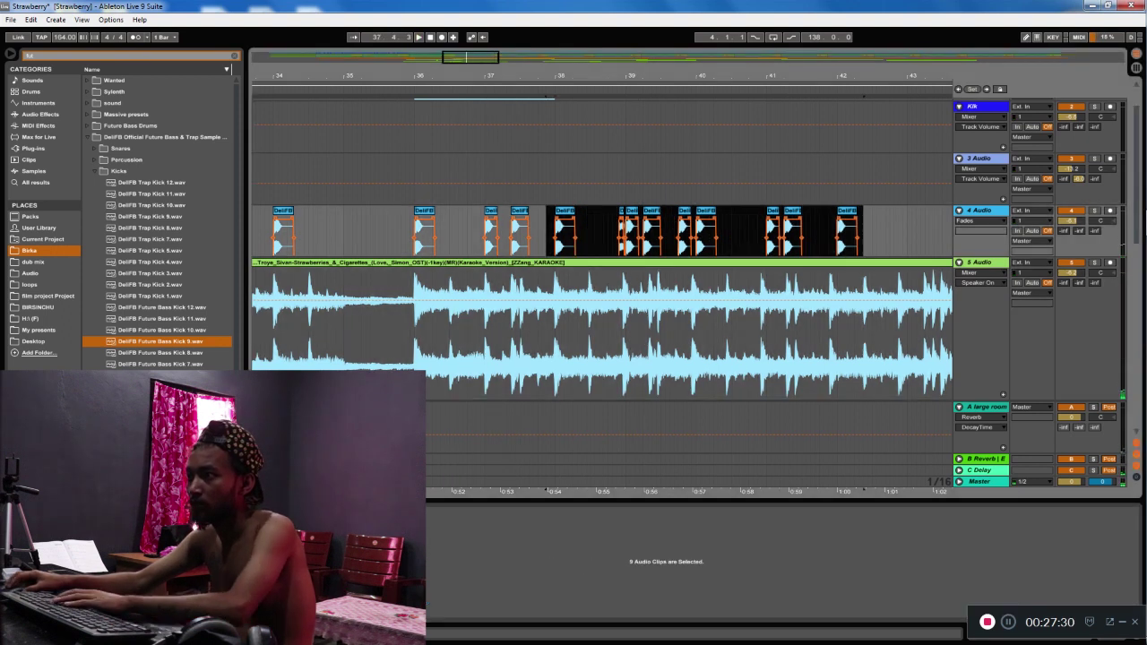
key(Delete)
Listen to the karaoke track from bar 38 and pin its transients to the grid with warp markers at 11 and 11.3
click(551, 323)
key(space)
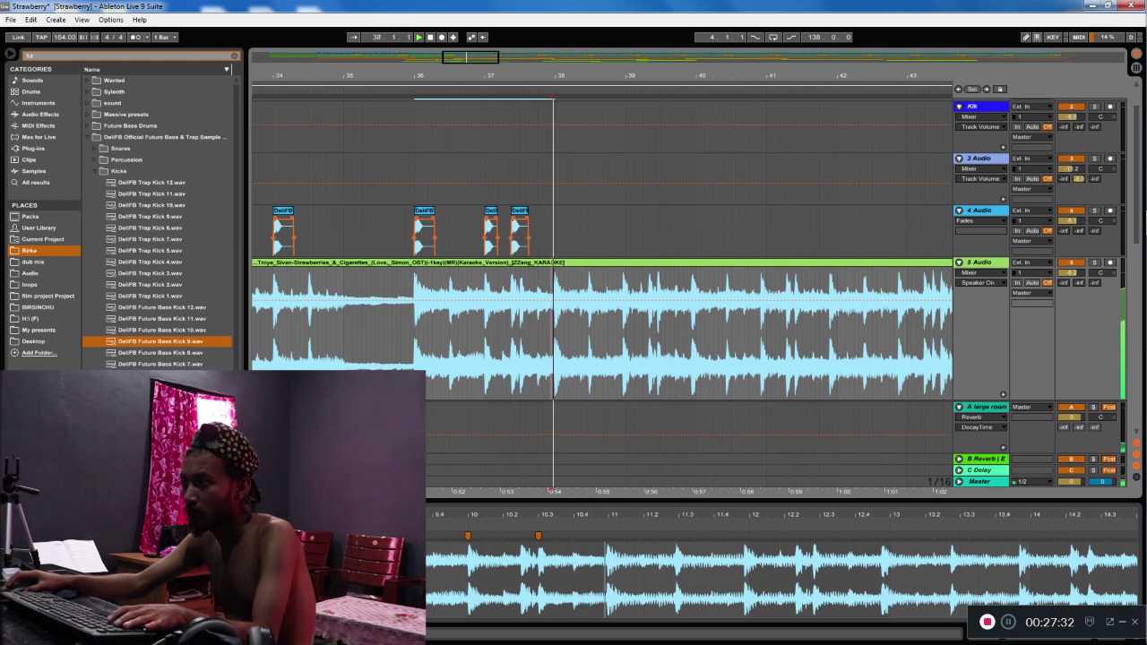
key(space)
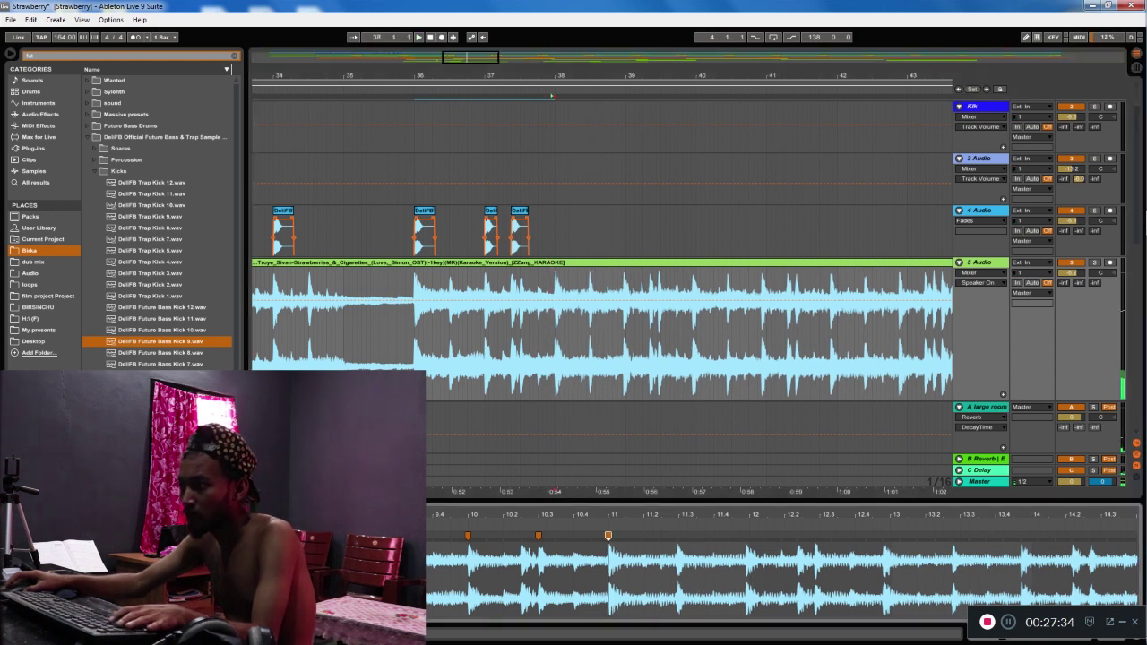
key(space)
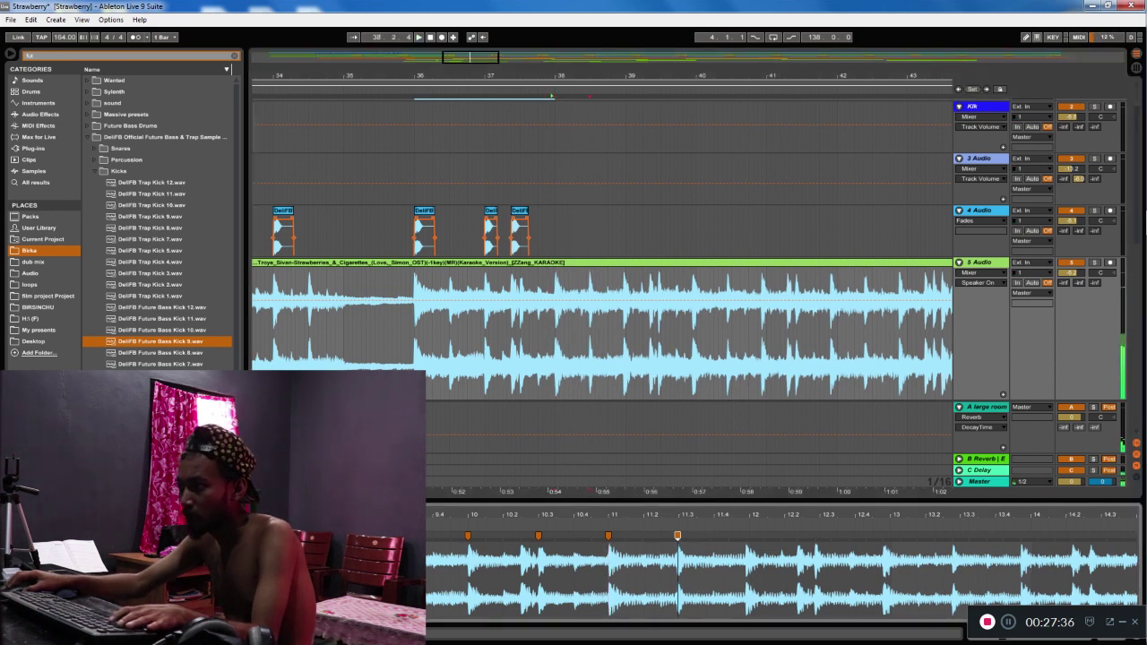
key(space)
drag(712, 574, 711, 616)
key(space)
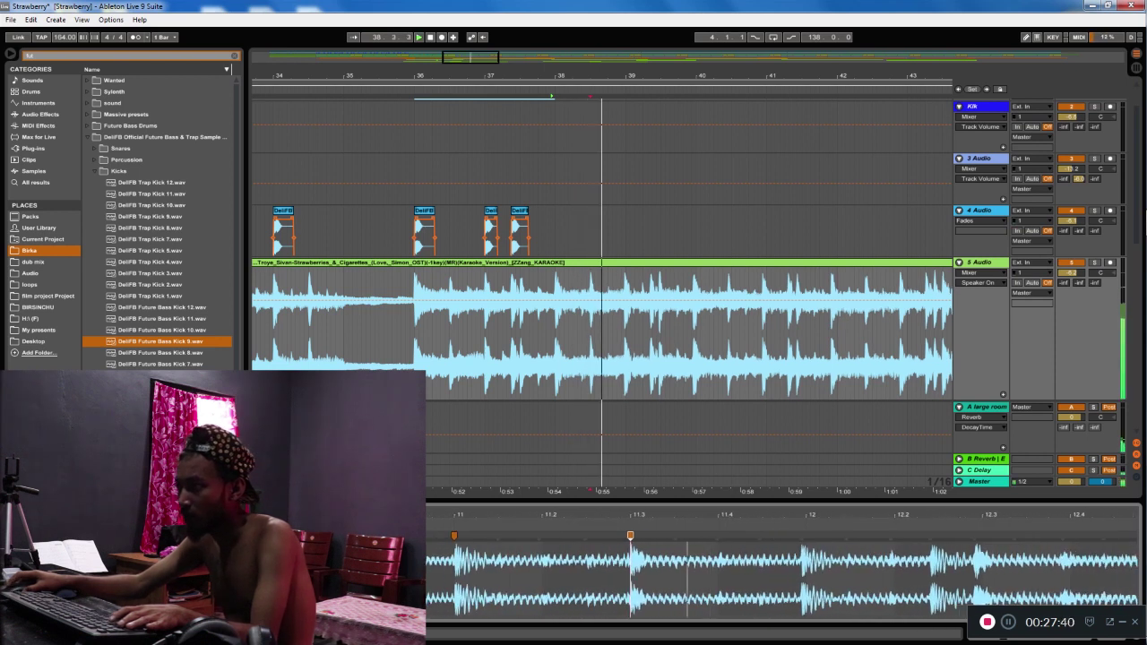
Align the following karaoke transients to the grid with warp markers at 12, 12.3, 13, 13.3 and 14
key(space)
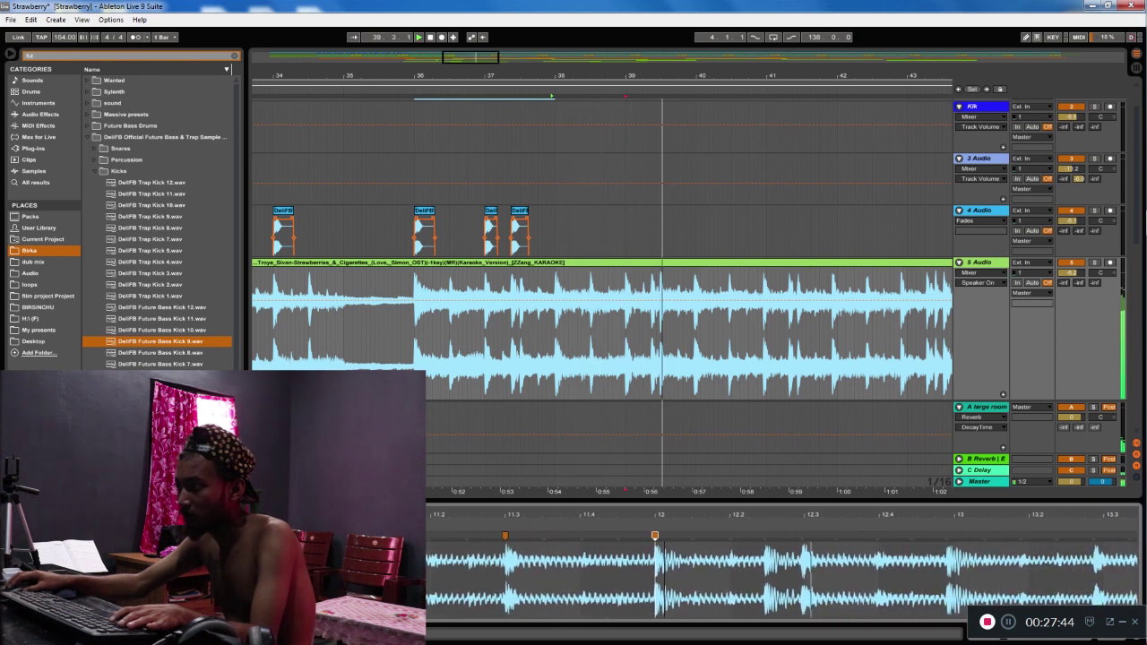
key(space)
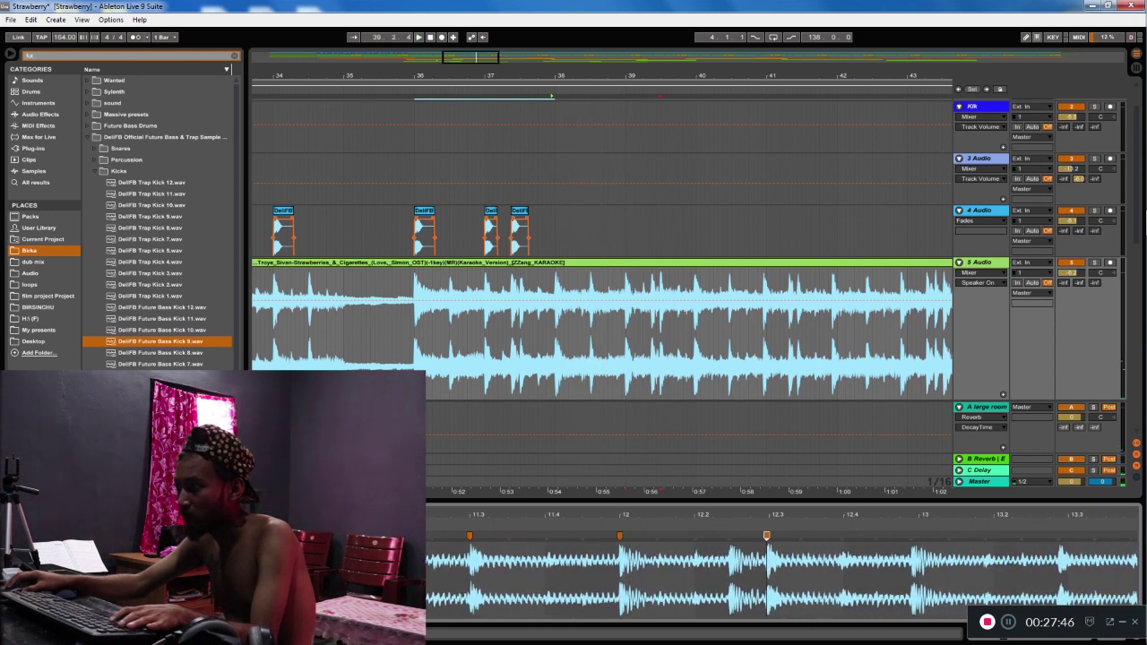
key(space)
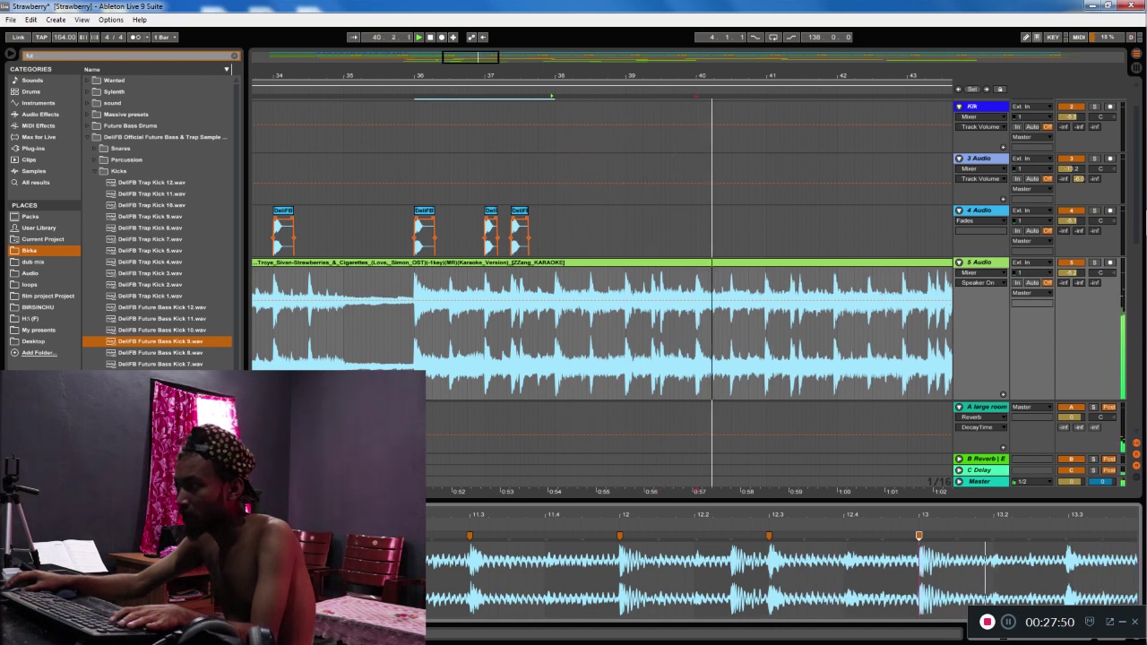
key(space)
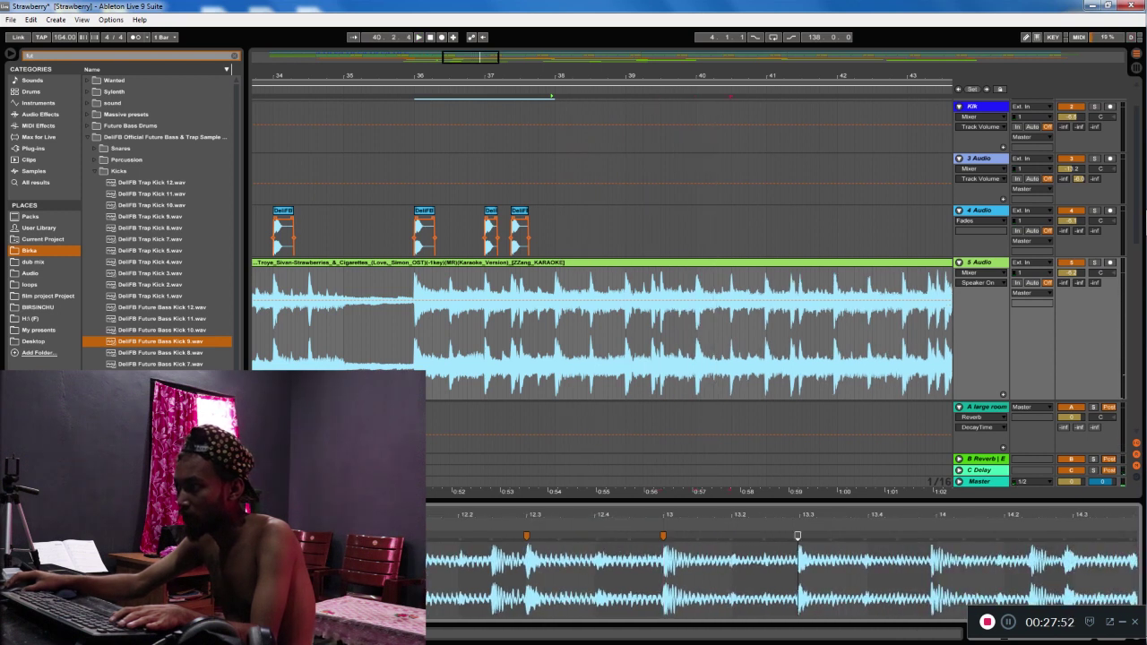
drag(797, 536, 800, 536)
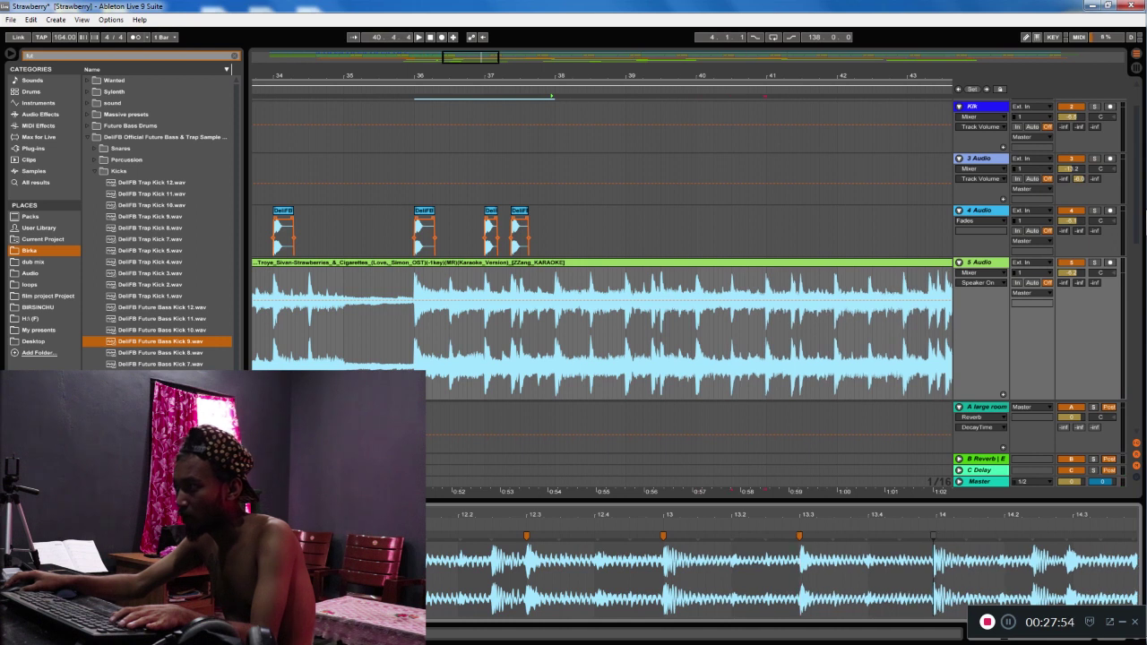
drag(933, 535, 936, 536)
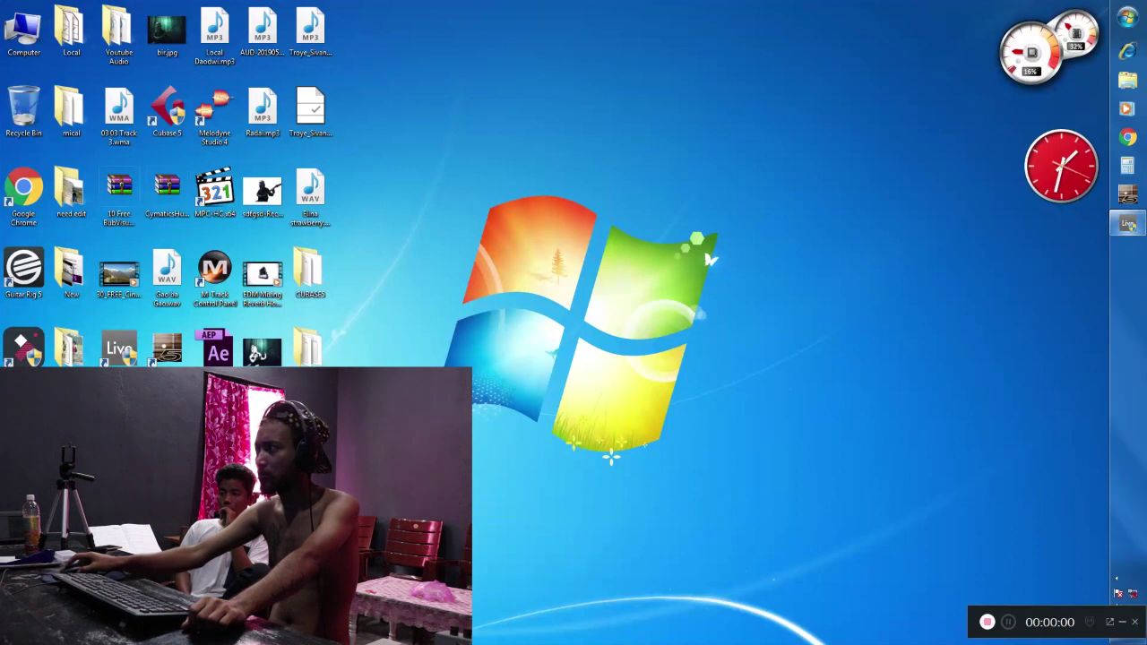
Switch to the Strawberry project in Ableton Live and select the 18 Audio track
click(1126, 224)
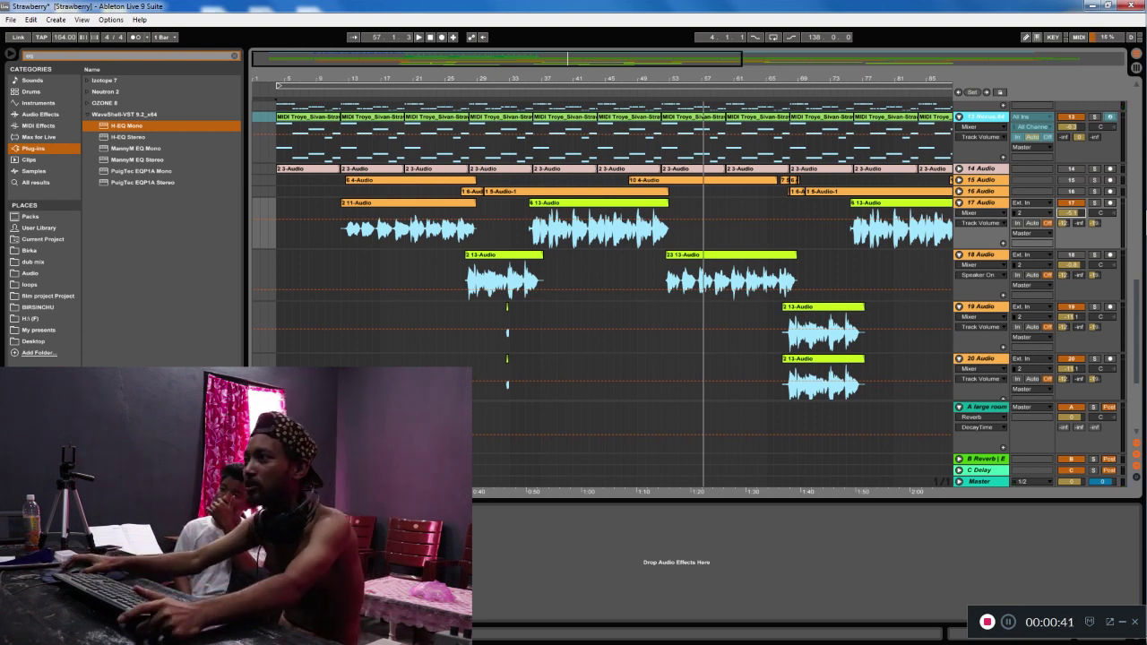
drag(555, 79, 556, 50)
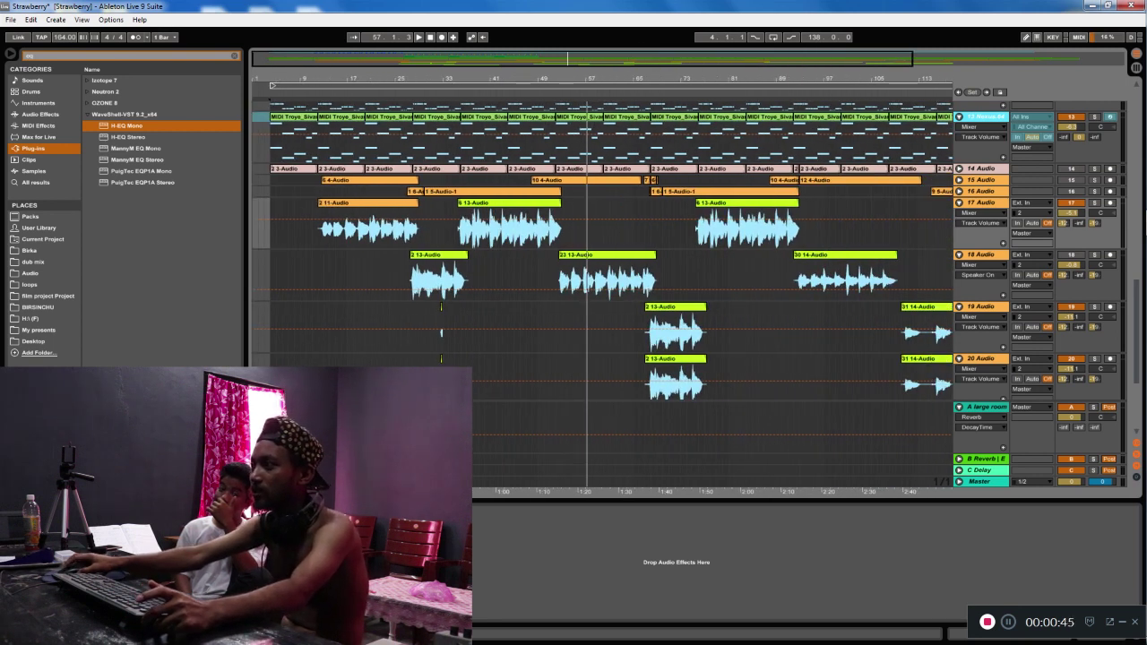
click(981, 254)
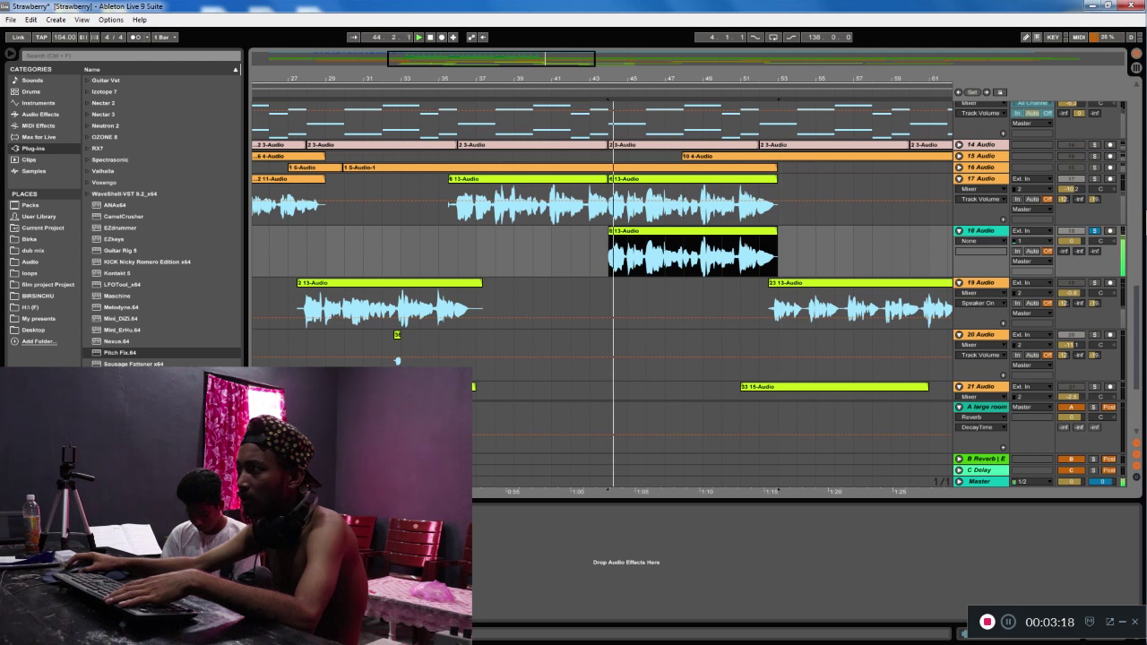
Freeze and flatten the 18 Audio track holding the copied clip from bar 44
right_click(976, 232)
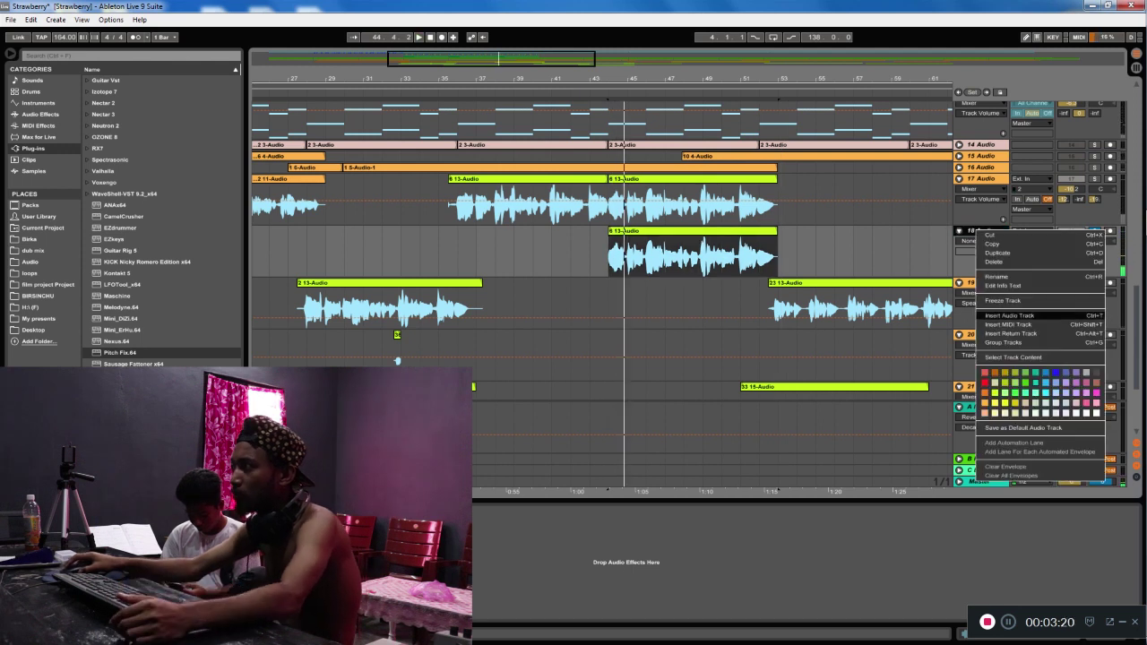
click(1002, 300)
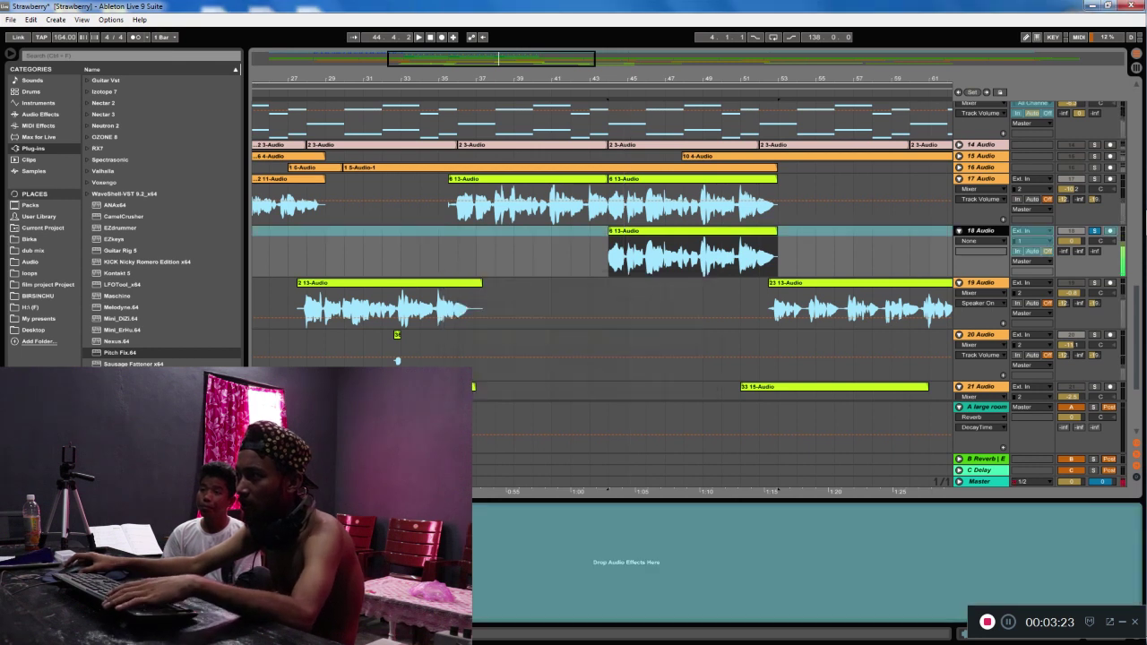
right_click(987, 231)
click(1001, 312)
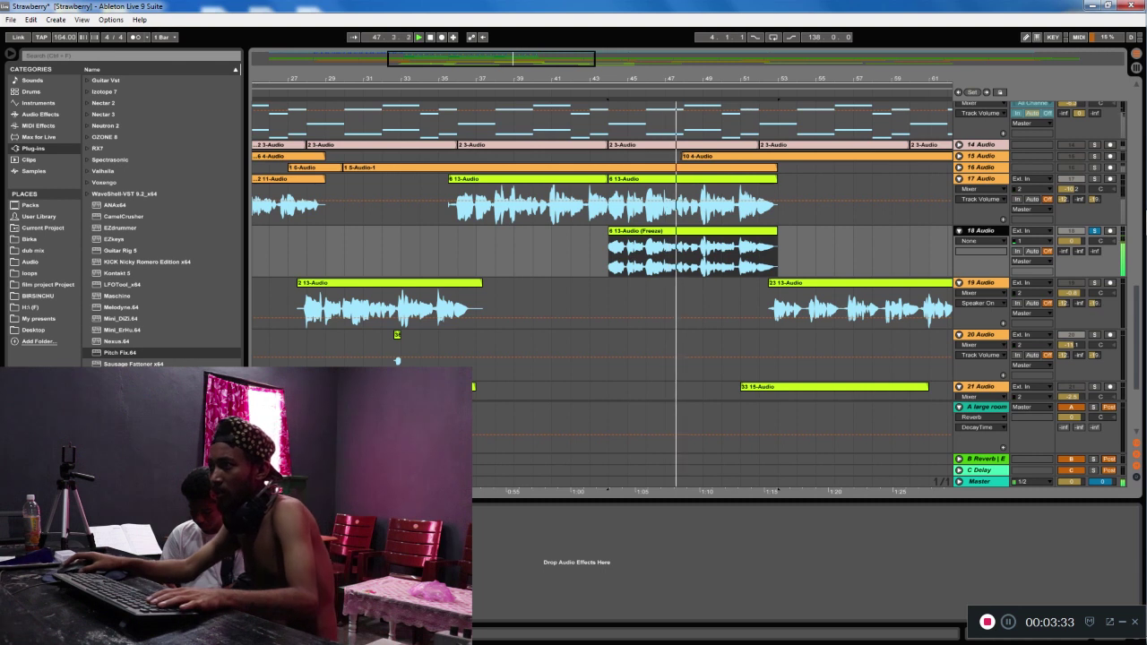
Listen to the flattened clip on 18 Audio from bar 44 to about bar 50, replaying parts of it
key(space)
drag(683, 79, 683, 134)
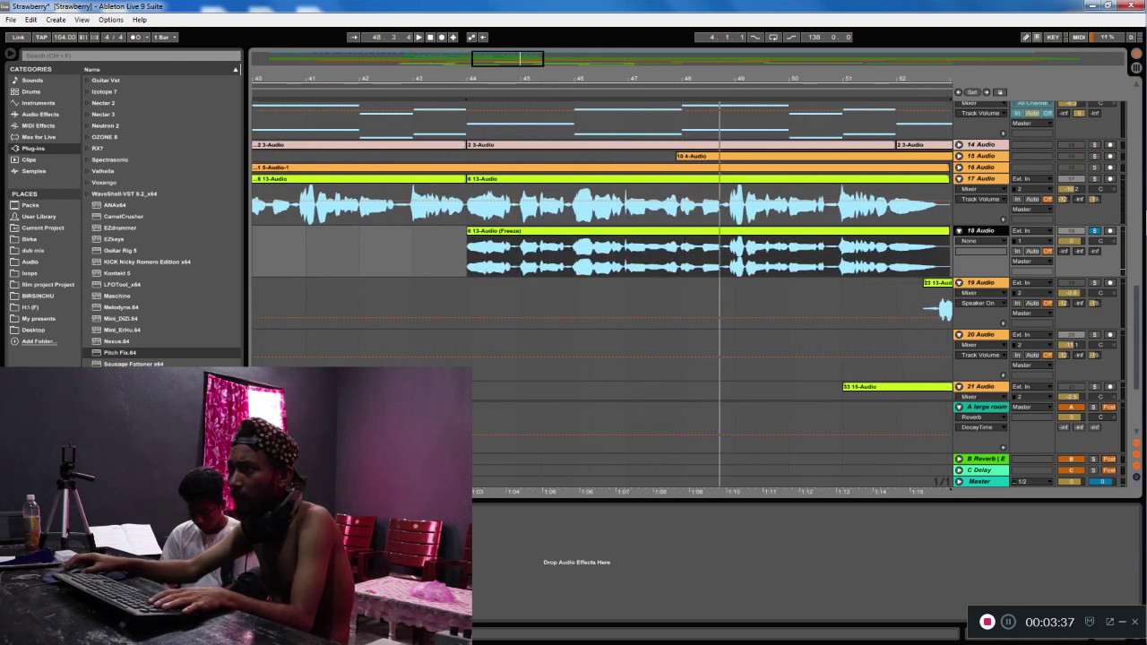
key(space)
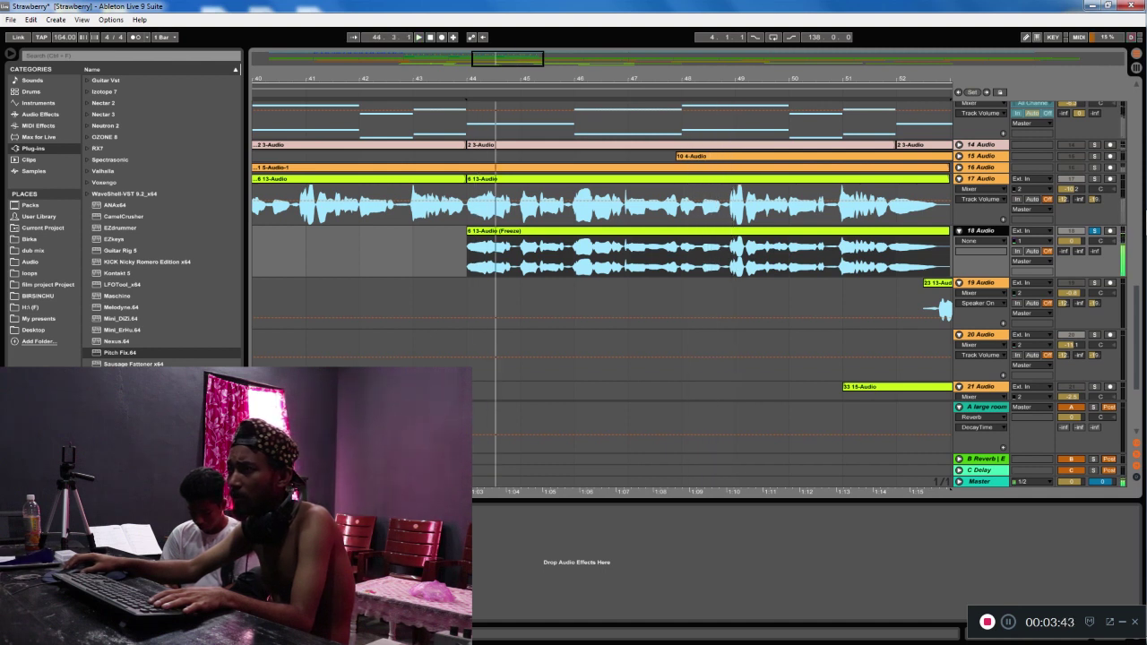
key(space)
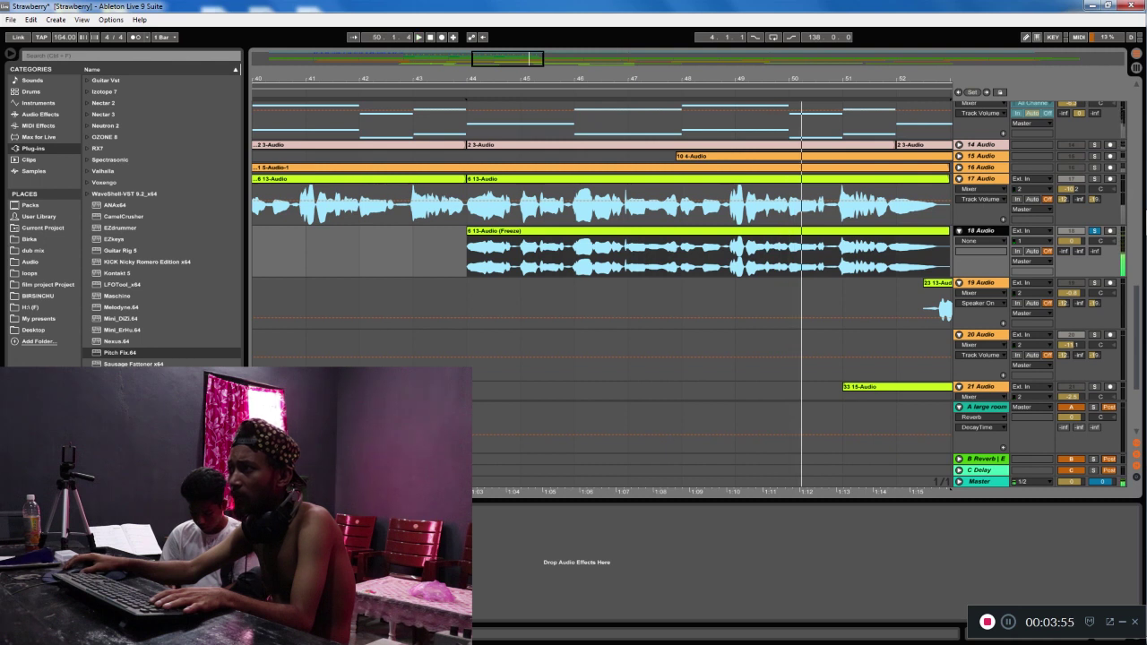
key(space)
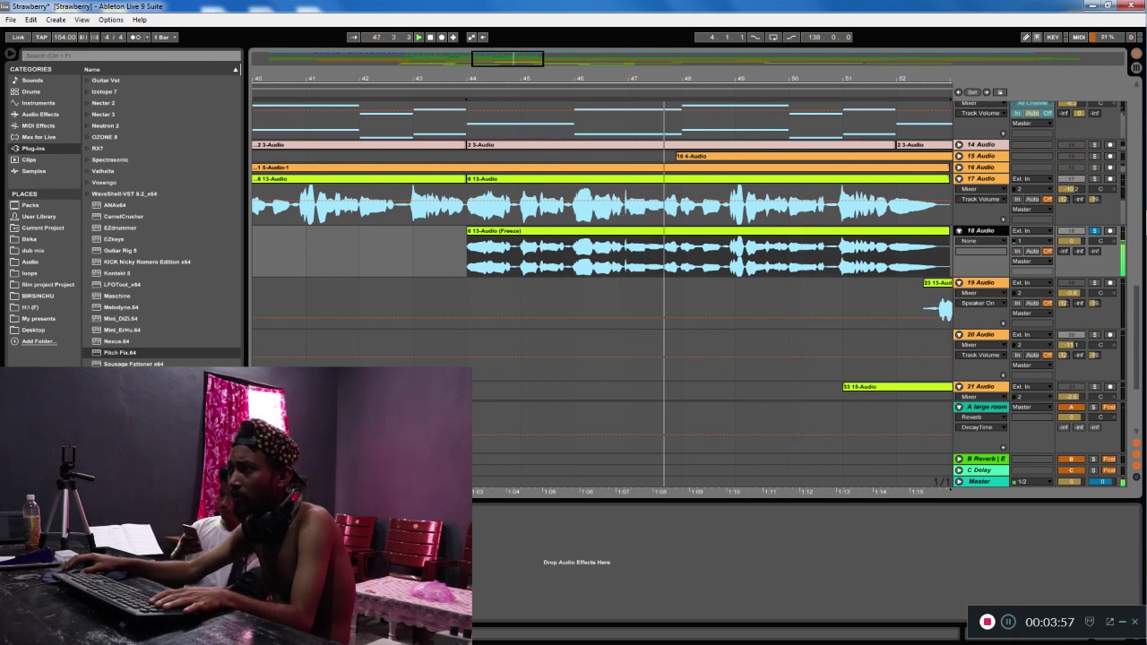
key(space)
key(space)
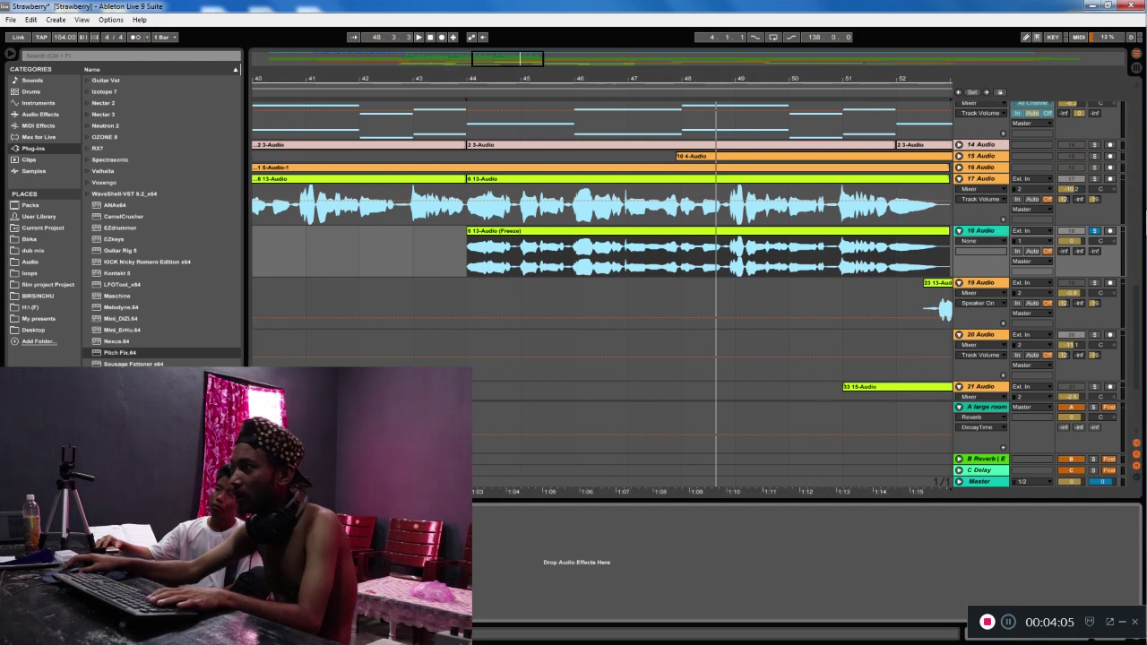
Insert a MIDI track below 18 Audio and load the Sampler instrument onto it
right_click(995, 231)
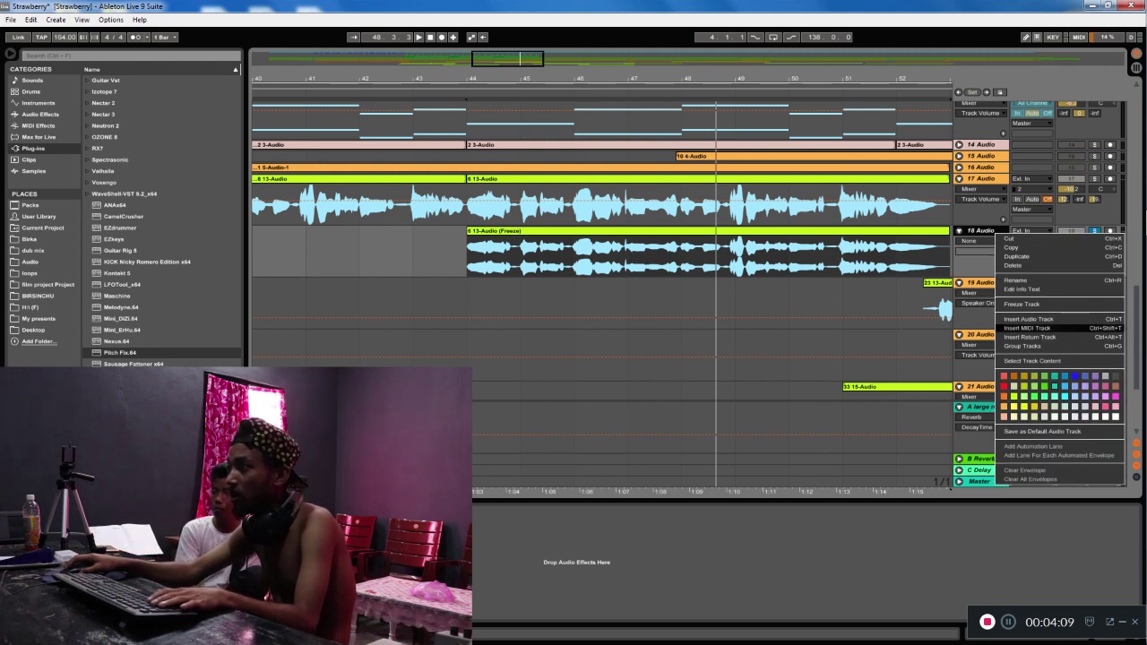
click(1027, 328)
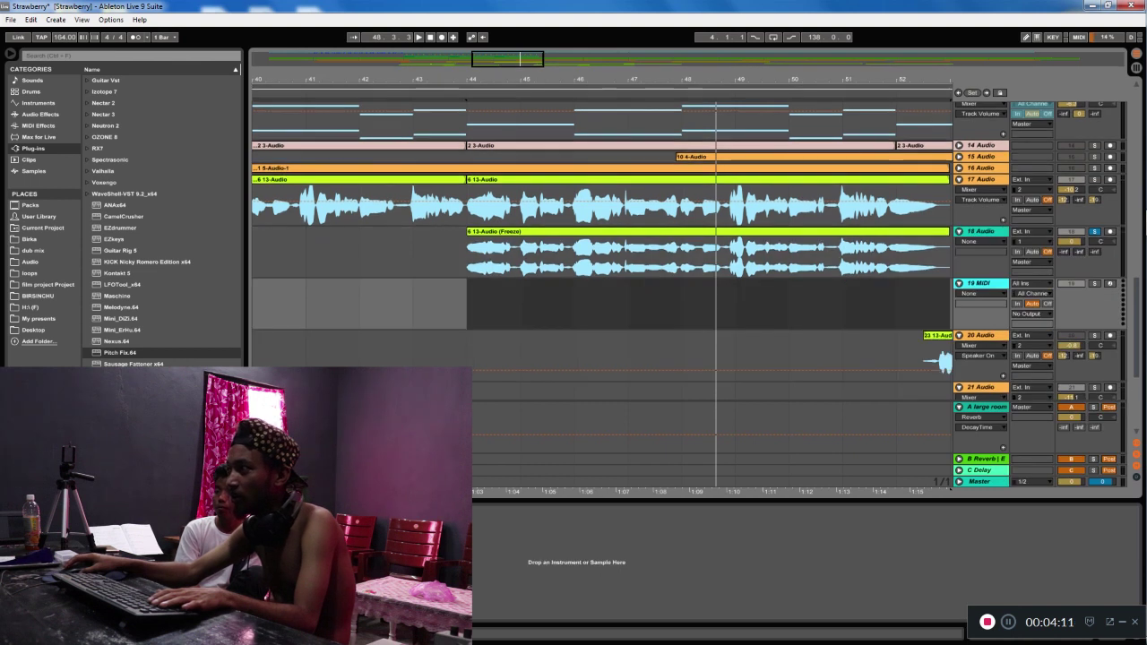
click(38, 125)
click(40, 115)
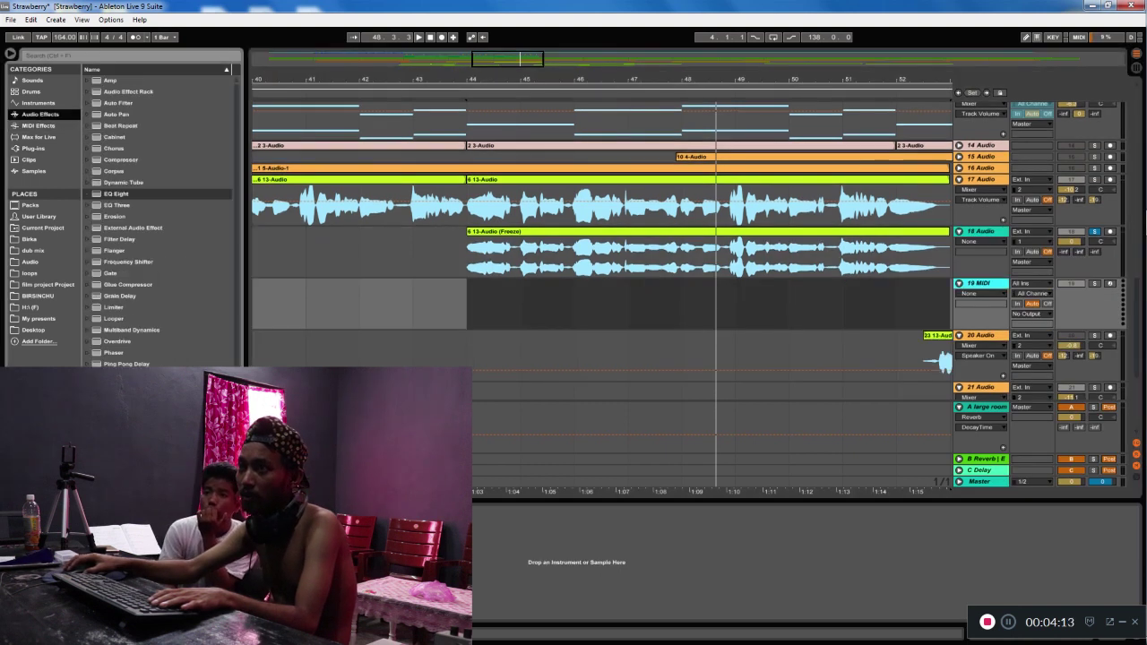
click(38, 103)
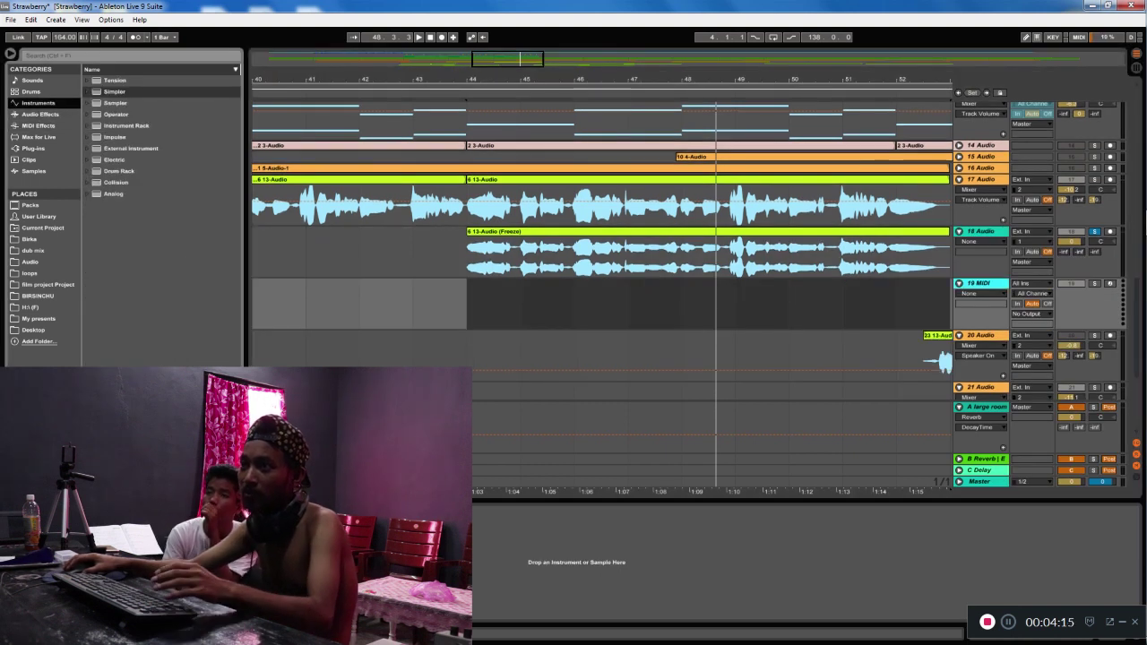
click(116, 103)
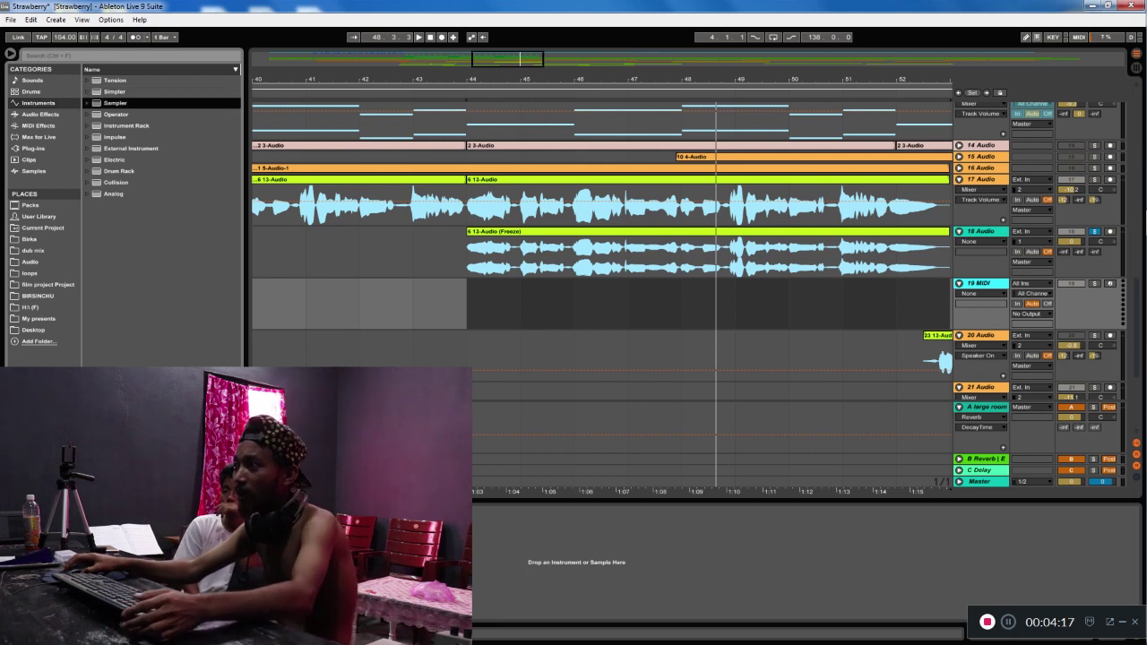
key(Return)
click(628, 231)
click(628, 258)
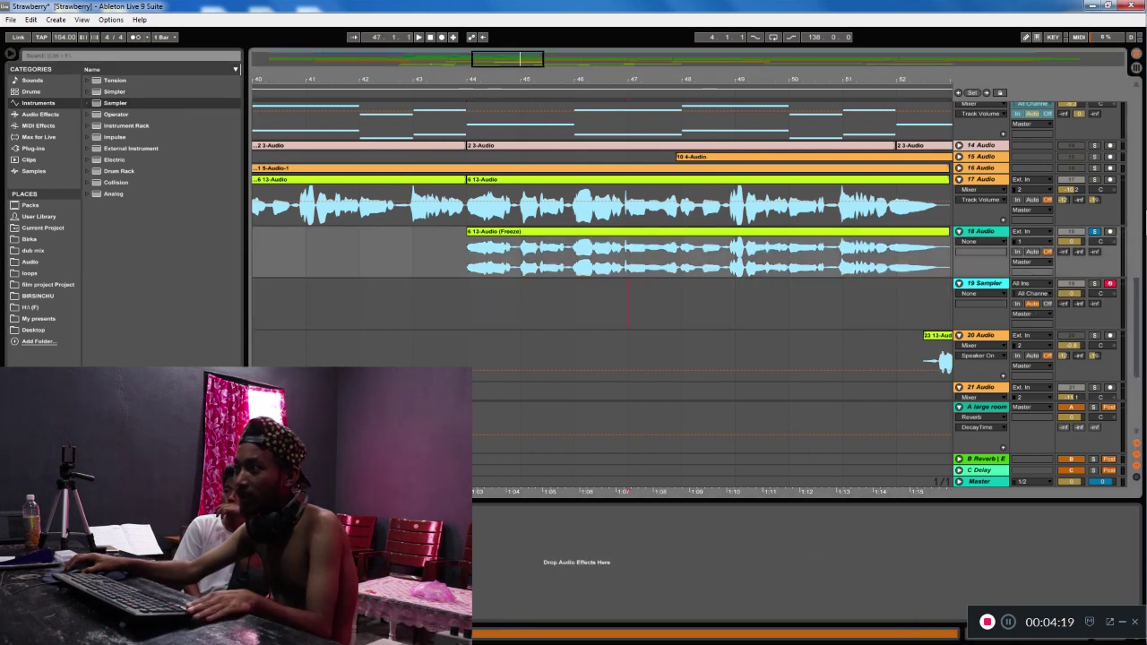
click(628, 304)
click(981, 231)
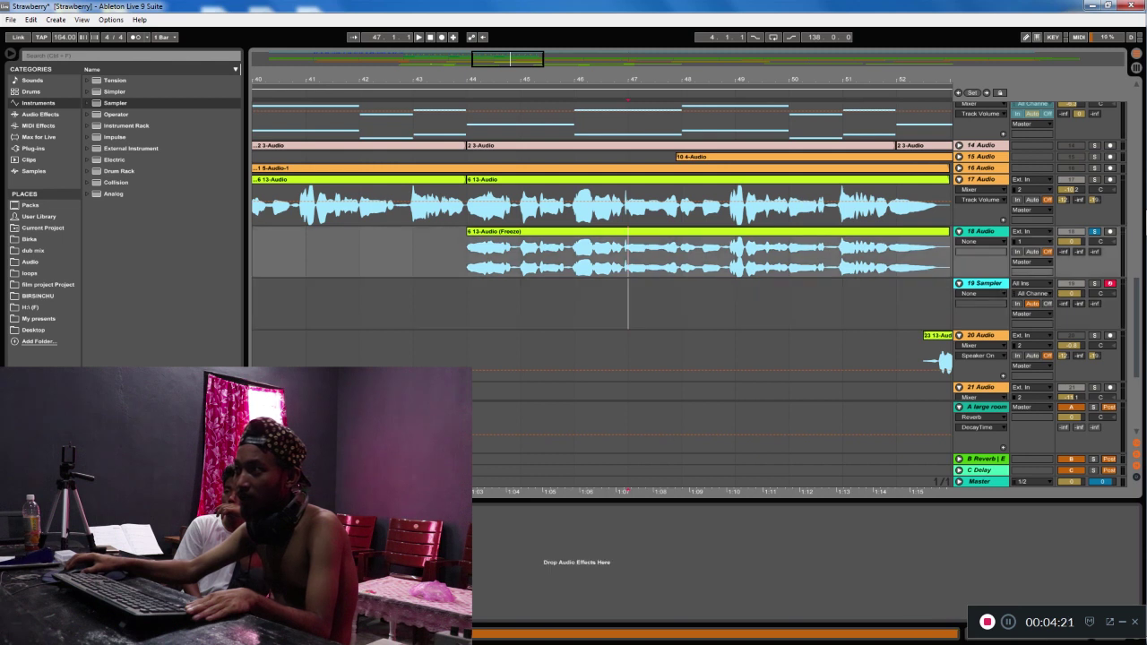
click(682, 306)
click(678, 231)
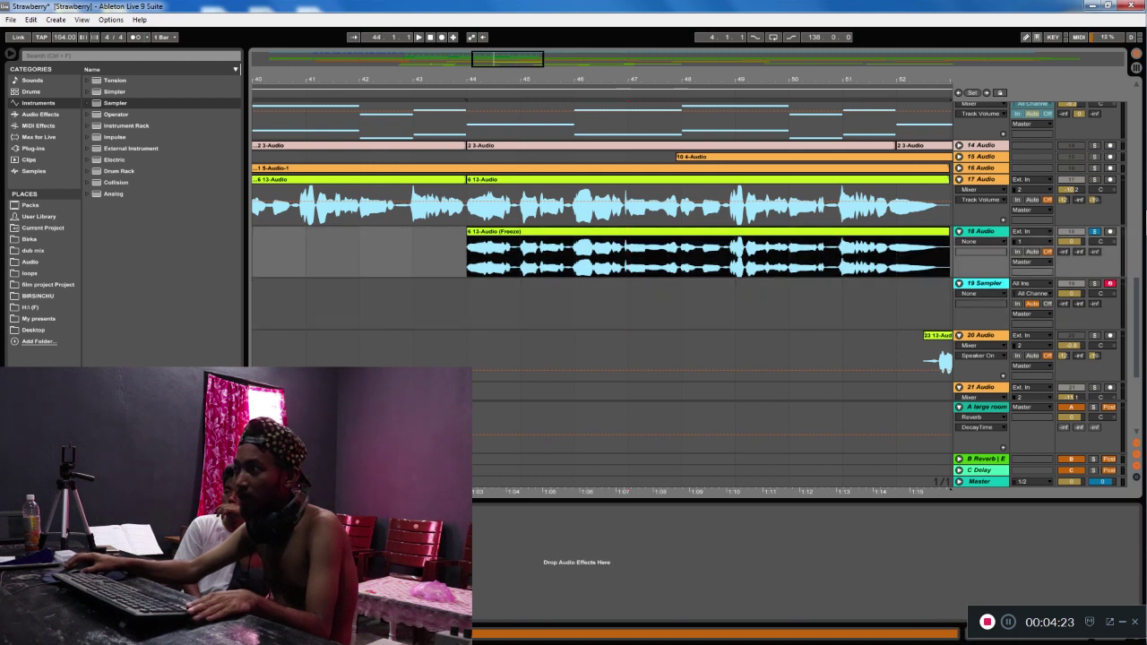
click(682, 307)
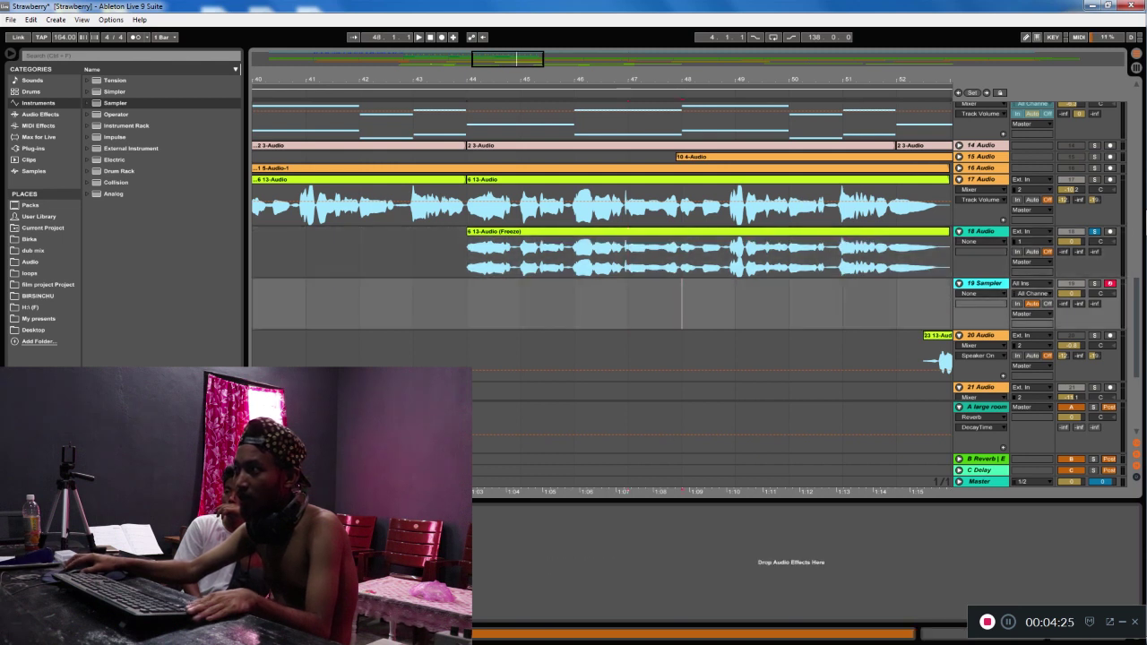
click(981, 231)
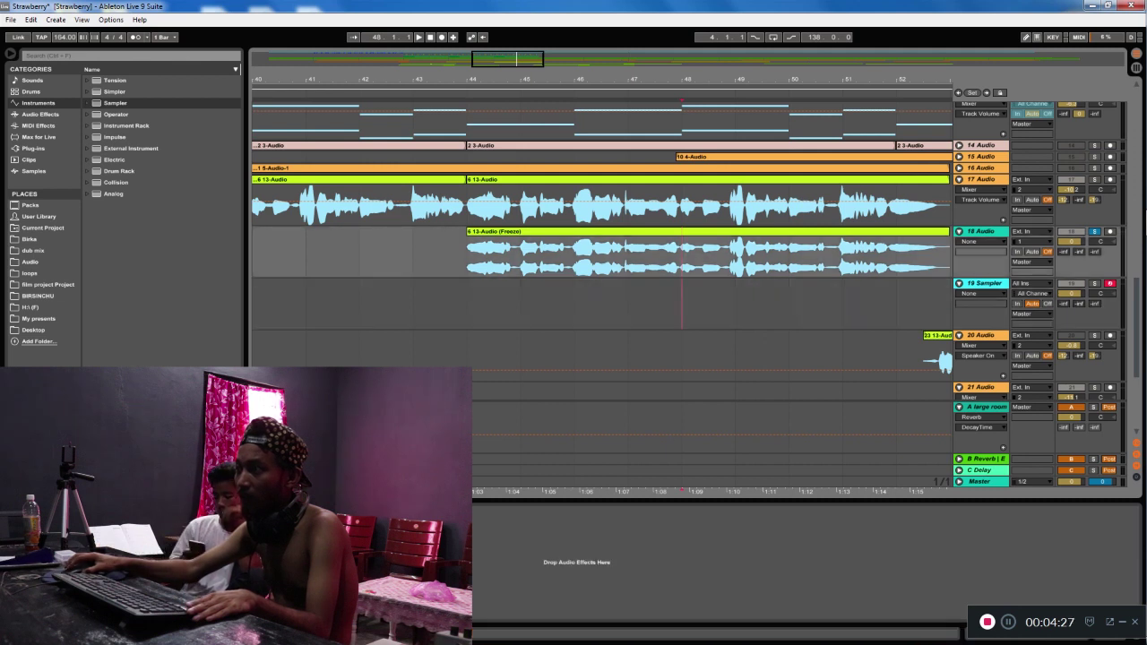
Load the flattened clip from 18 Audio into the Sampler on track 19 and play from bar 44
click(981, 284)
click(717, 232)
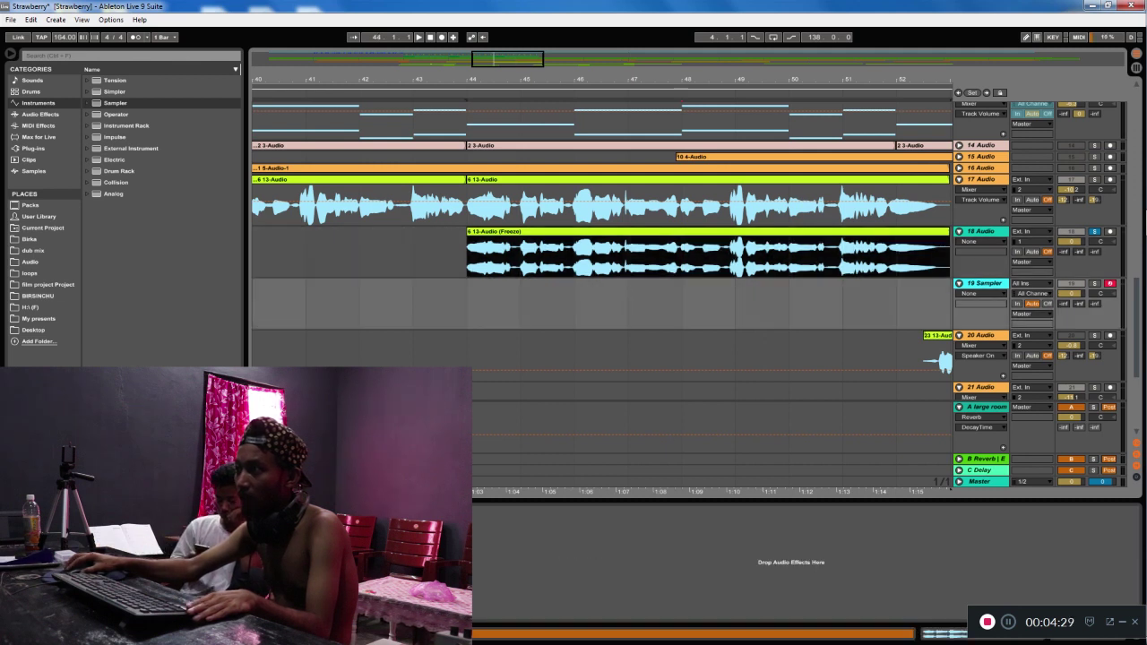
drag(717, 231, 708, 296)
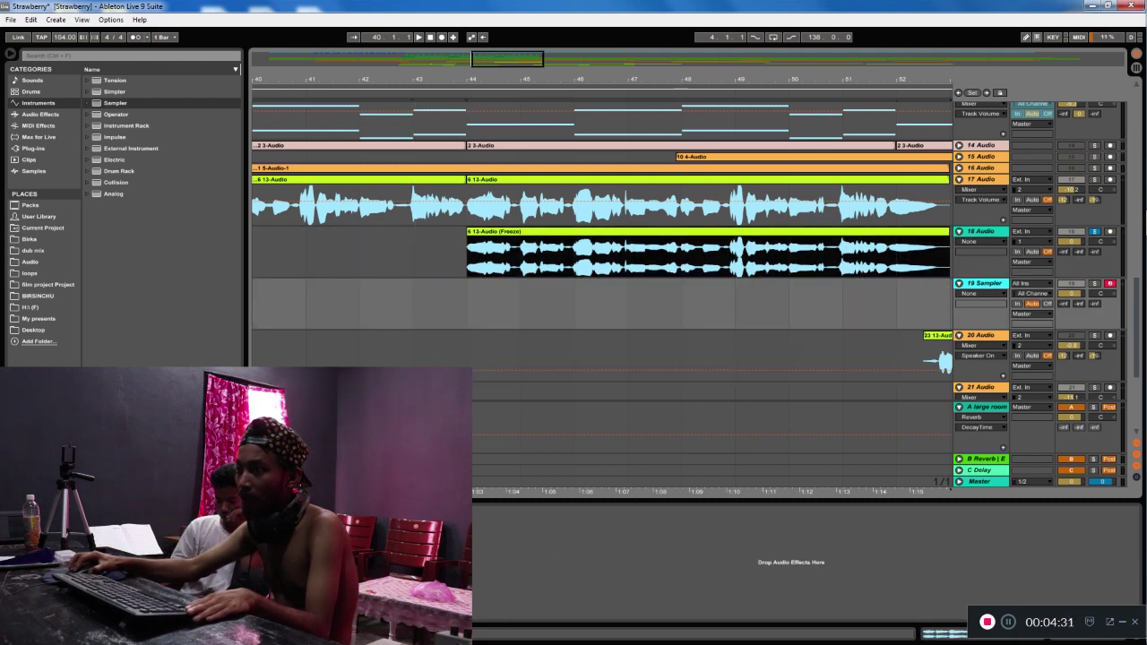
key(space)
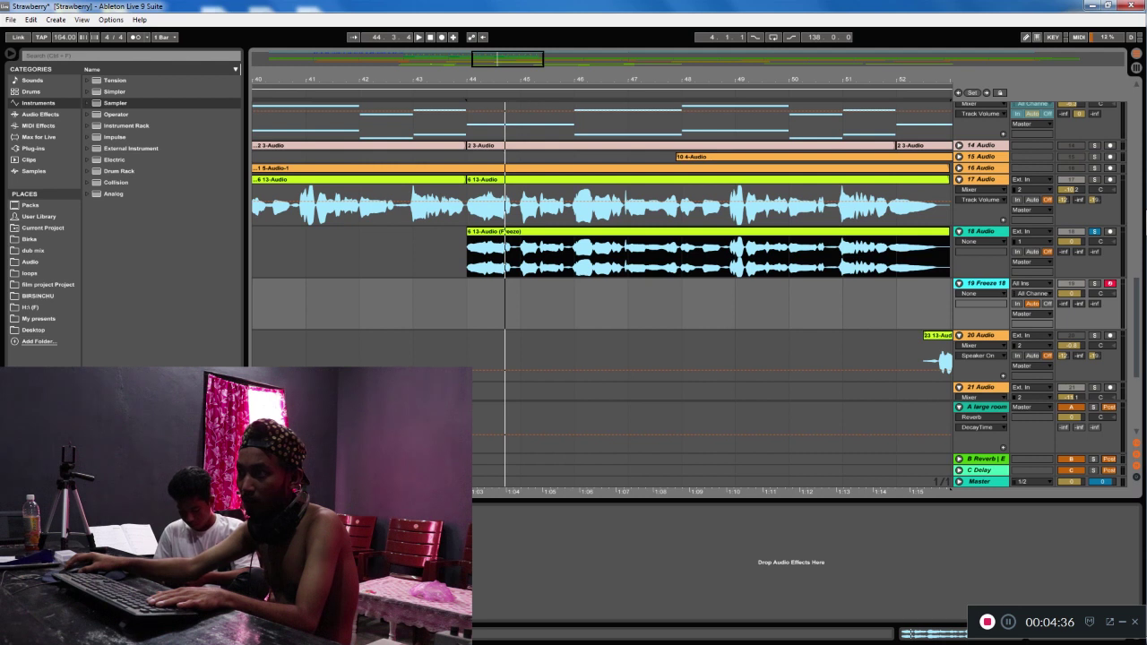
Solo track 19 and insert an empty MIDI clip on it from bar 44 to bar 49
key(space)
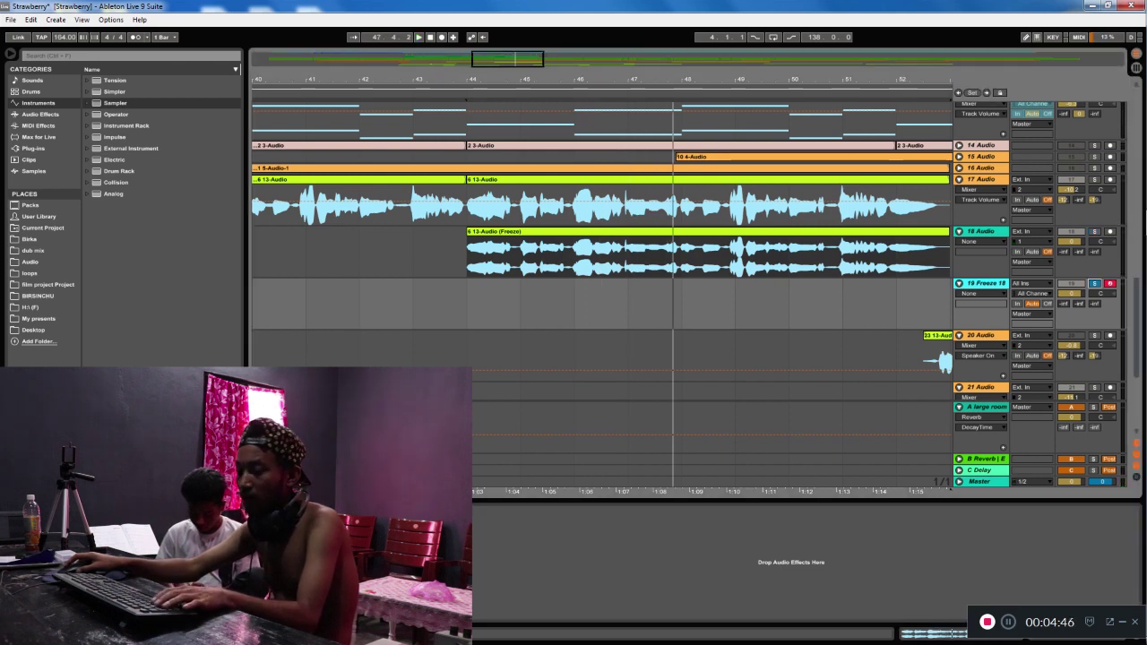
key(q)
key(q)
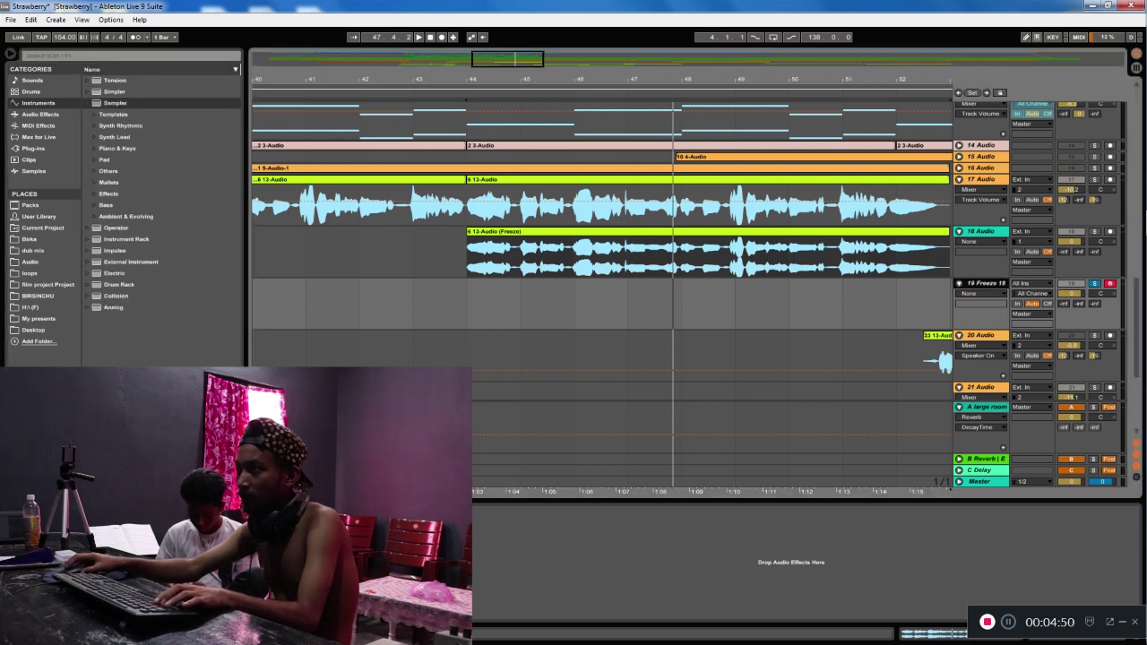
key(Down)
key(shift+Right)
key(shift+Right)
key(shift+Right)
key(shift+Right)
key(shift+Right)
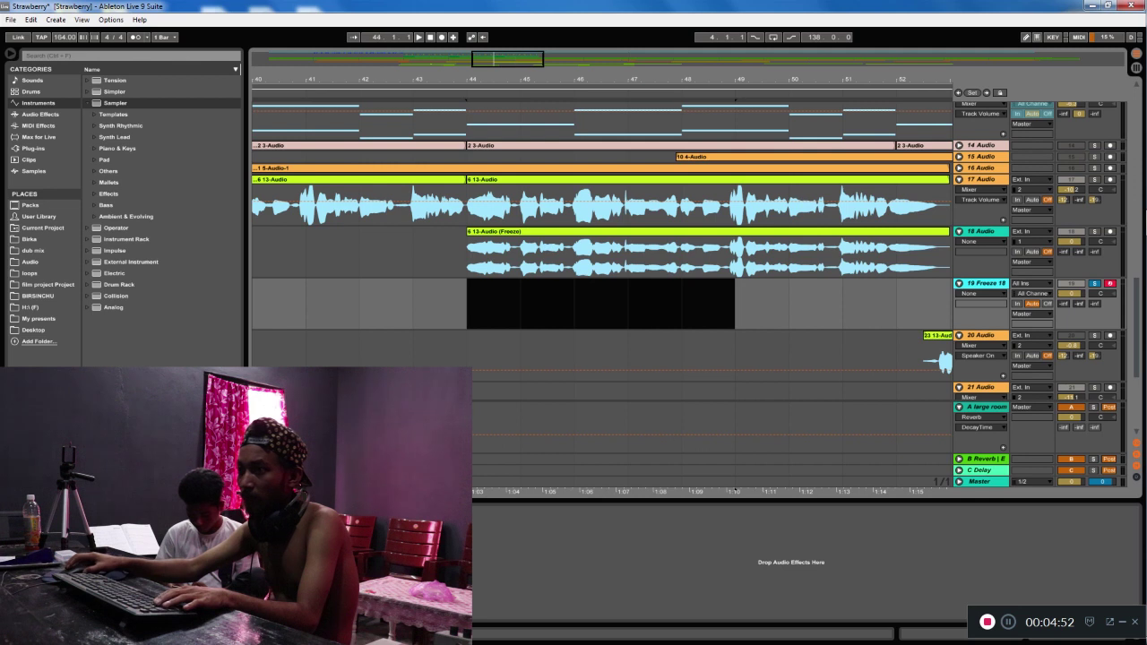
key(ctrl+shift+m)
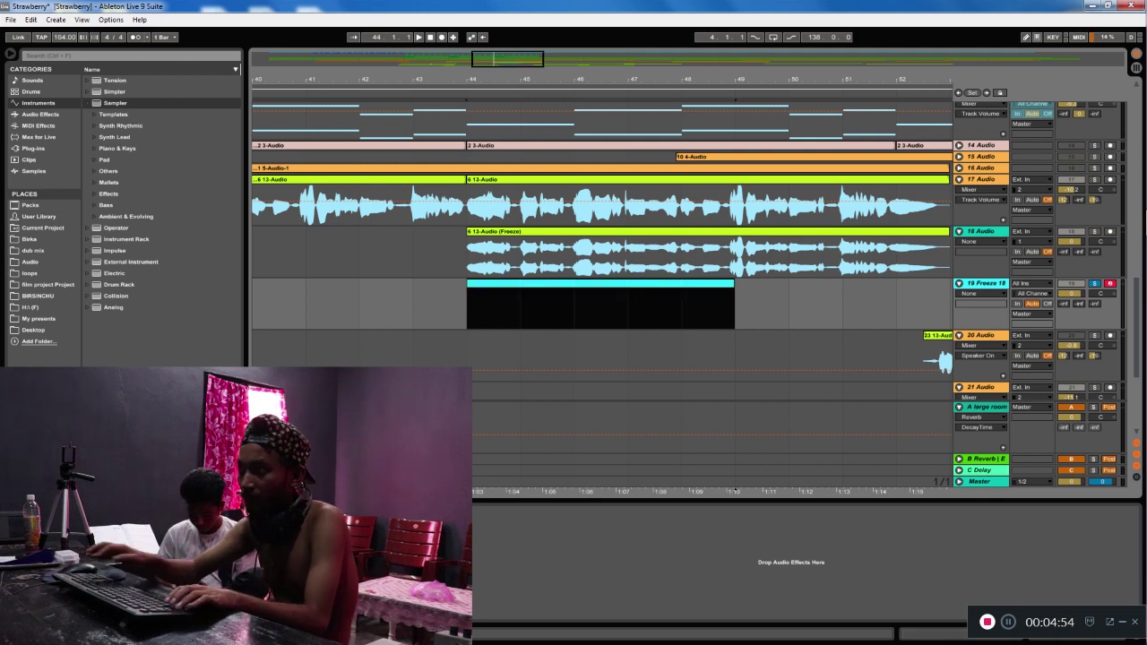
Open the new MIDI clip on track 19 and add a note from its start to about 46.4, then play it
key(Right)
key(Right)
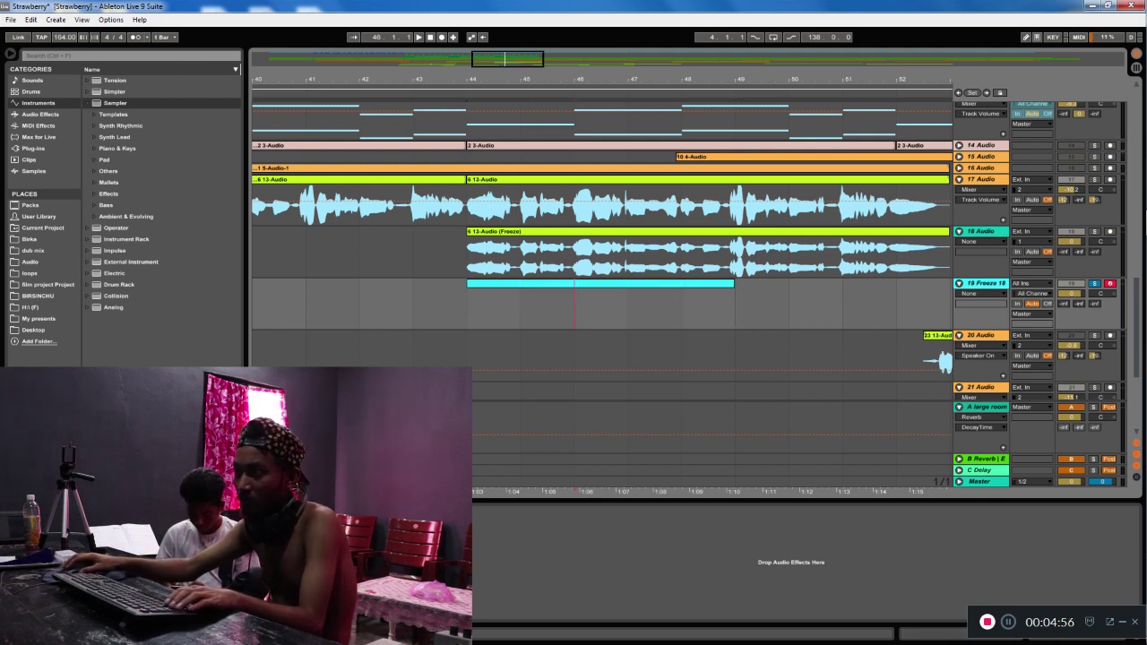
double_click(575, 284)
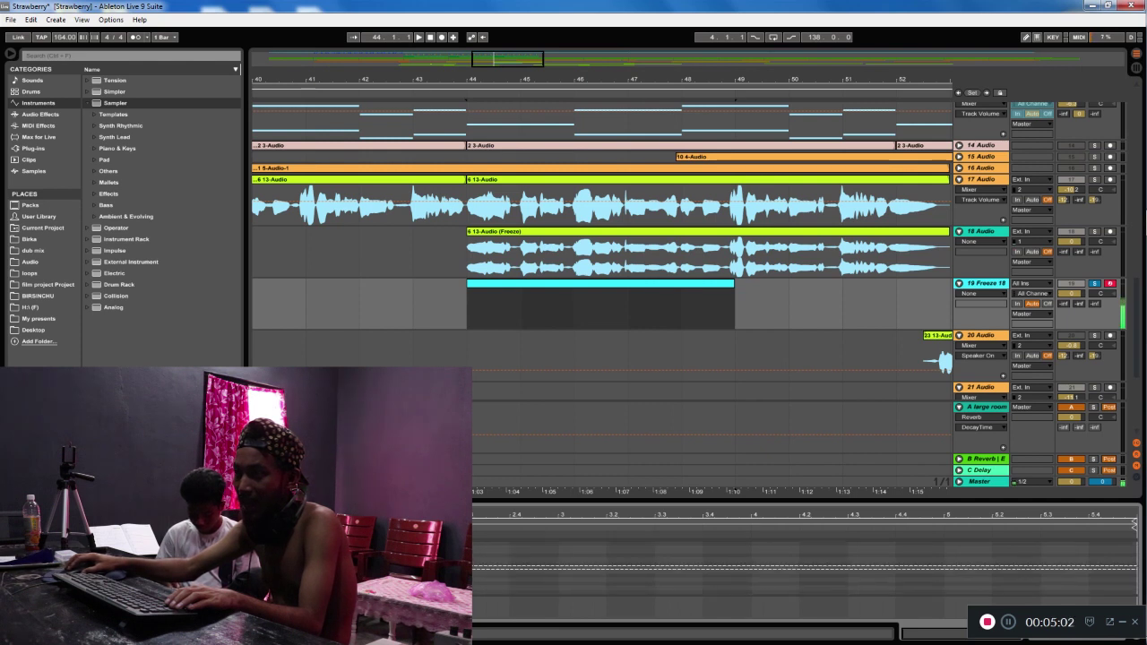
key(Right)
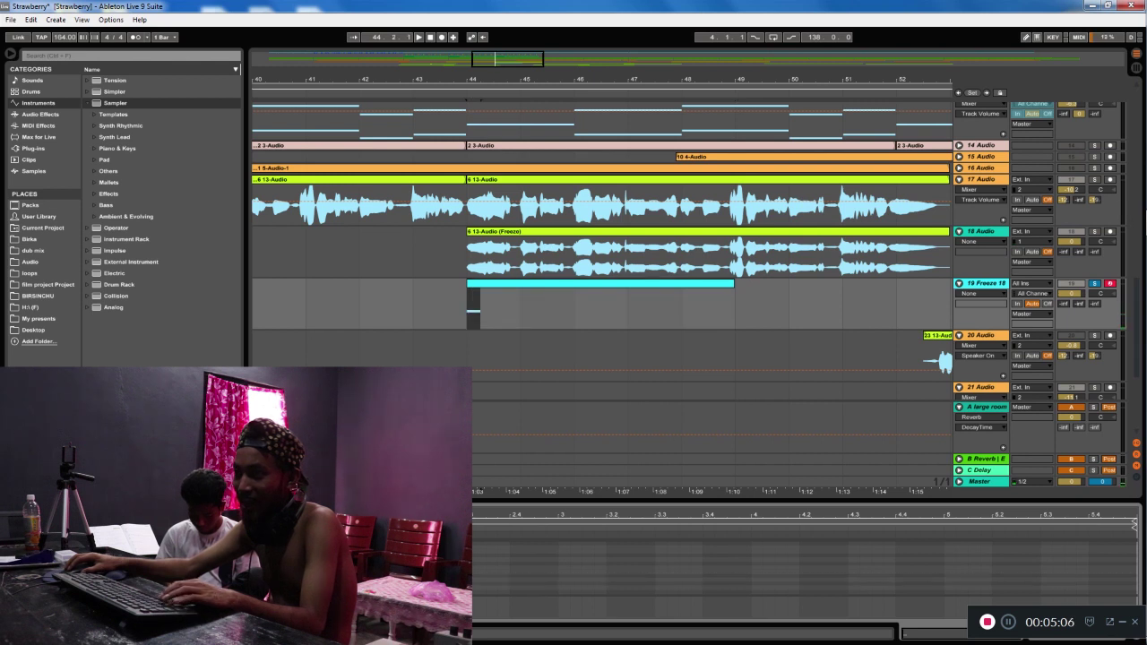
drag(524, 309, 613, 310)
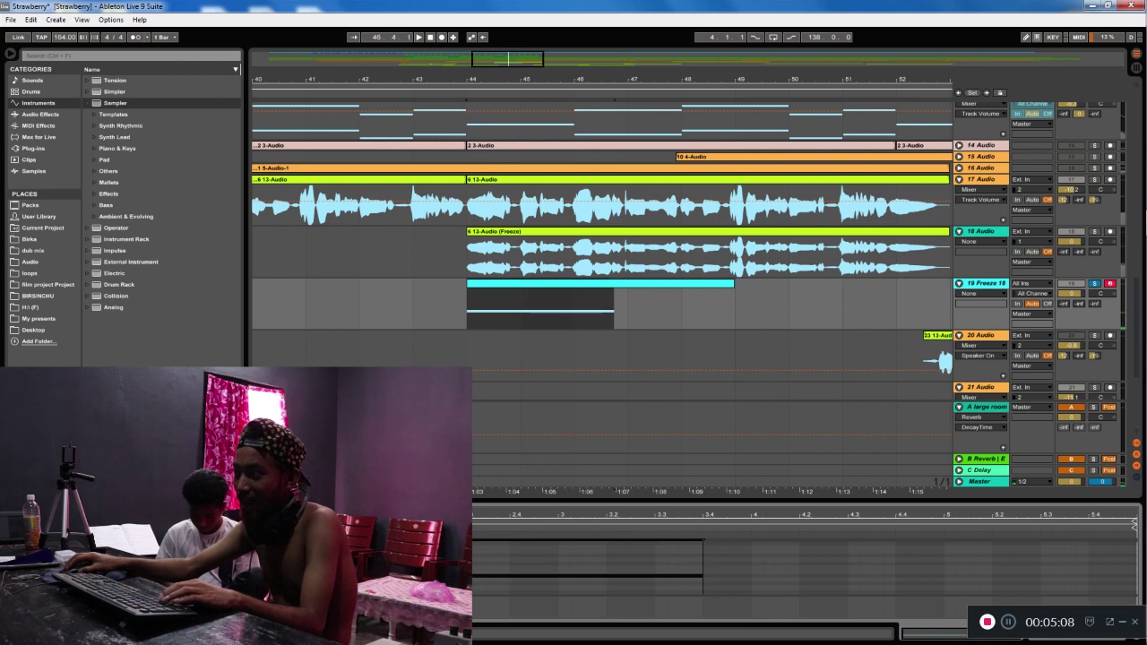
key(space)
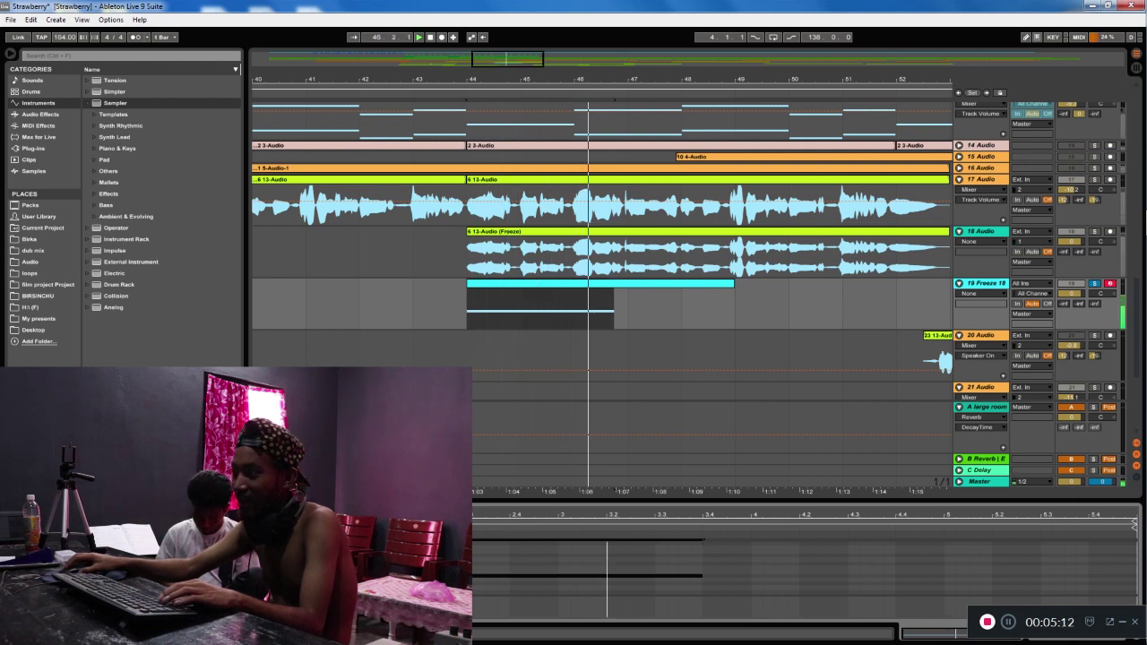
Lengthen the note to bar 48 and on to the clip's end at bar 49, checking it by playback
key(shift+Right)
key(shift+Right)
drag(665, 309, 681, 309)
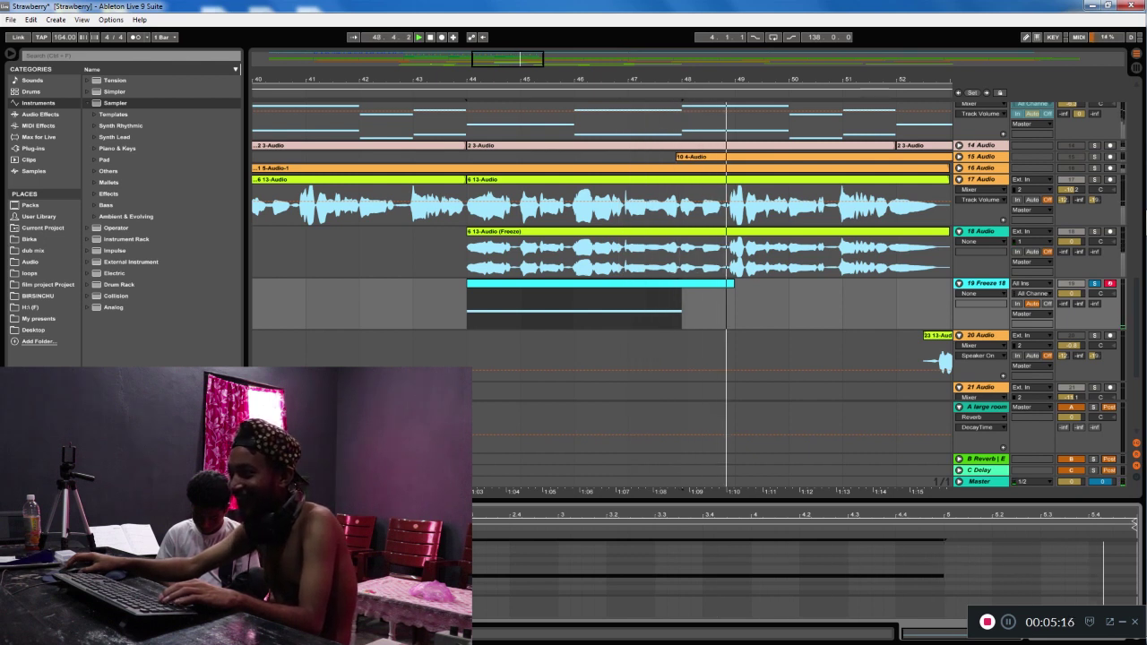
key(space)
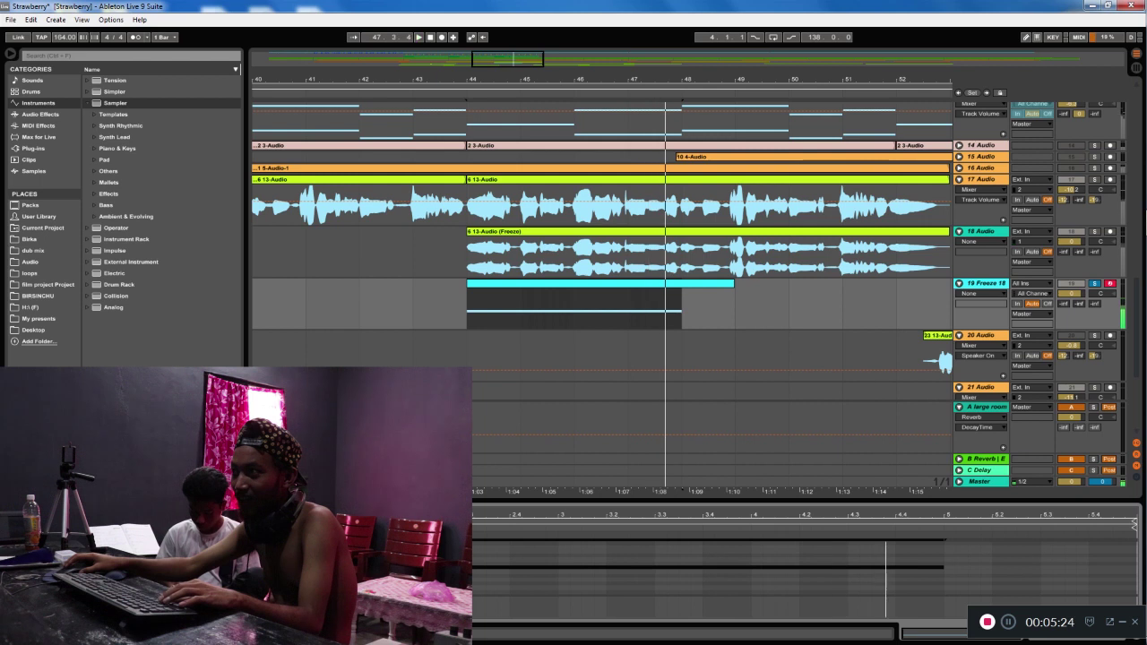
key(shift+Tab)
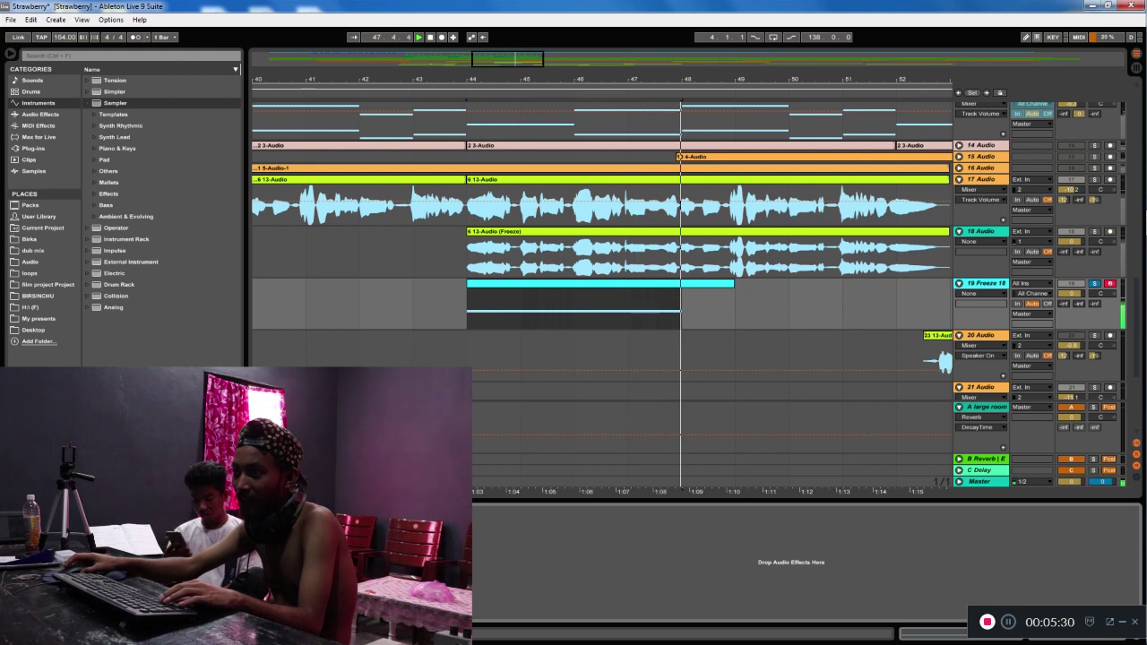
key(shift+Tab)
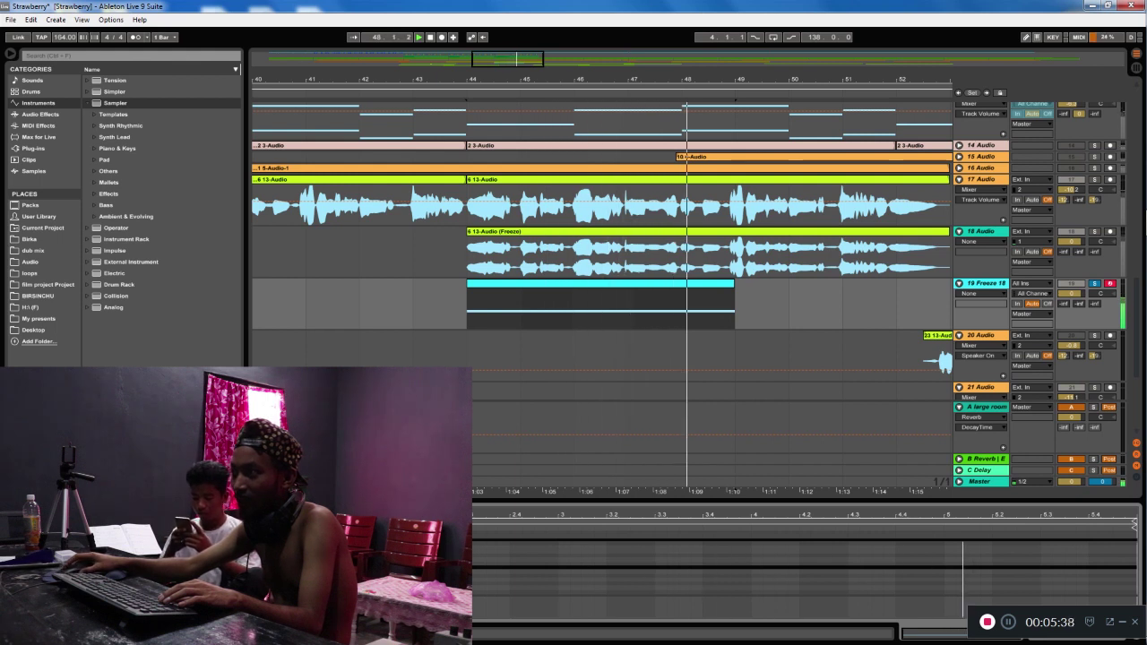
Replay the sampled vocal on track 19 repeatedly from bar 44 to judge how it starts and sustains
key(space)
key(Tab)
key(Tab)
key(space)
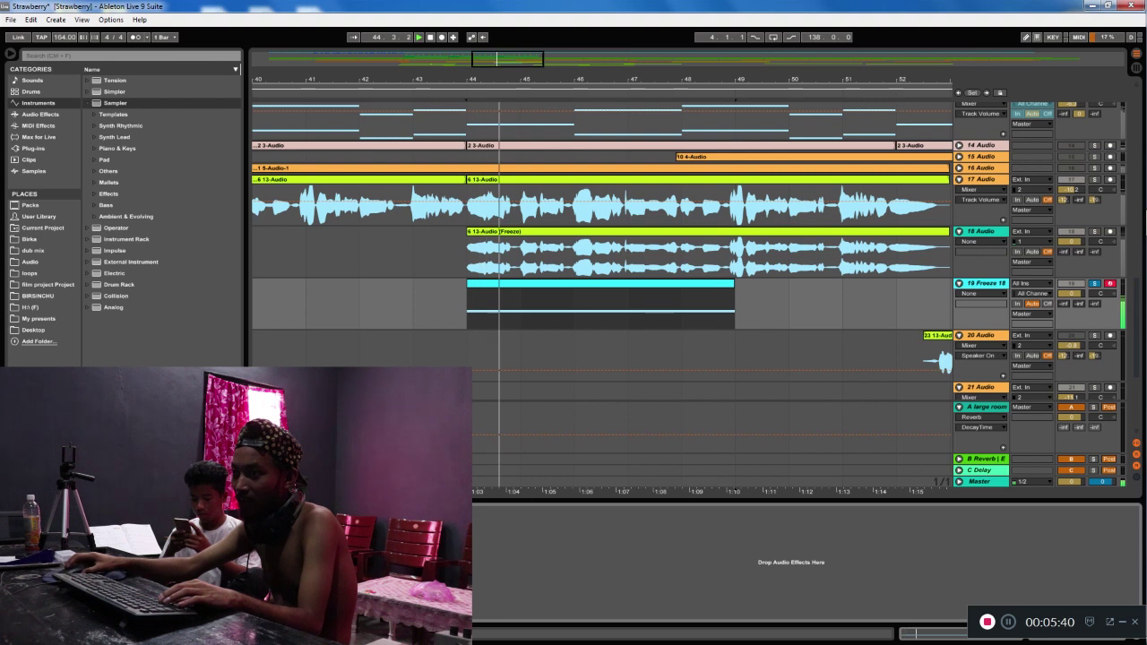
key(space)
key(space)
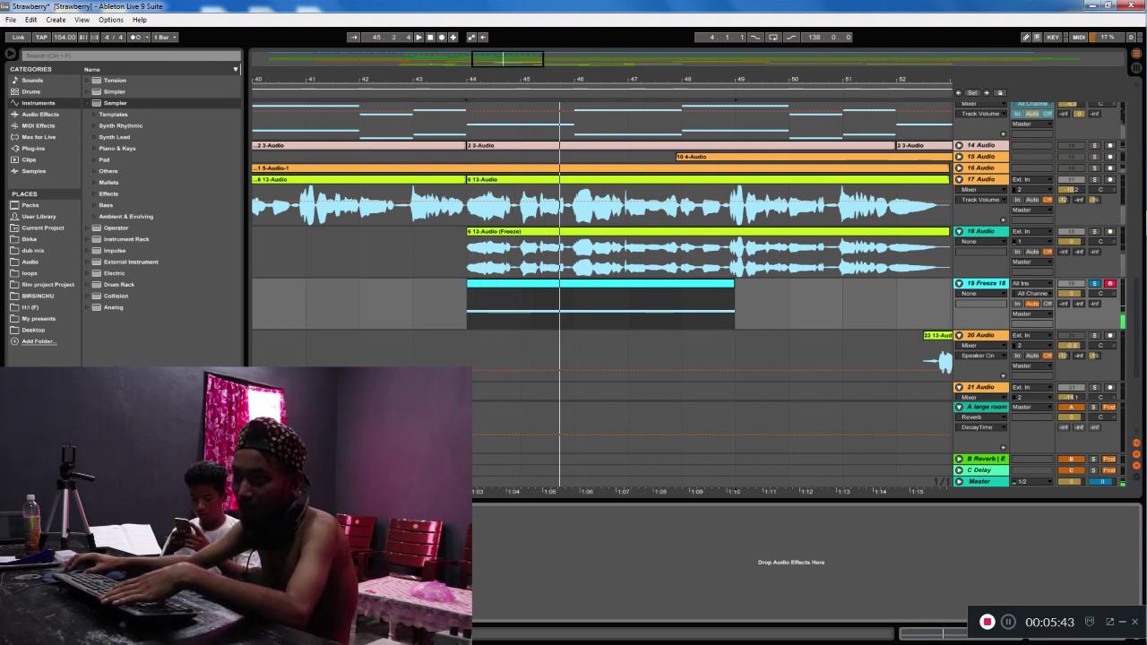
key(space)
key(space)
key(space)
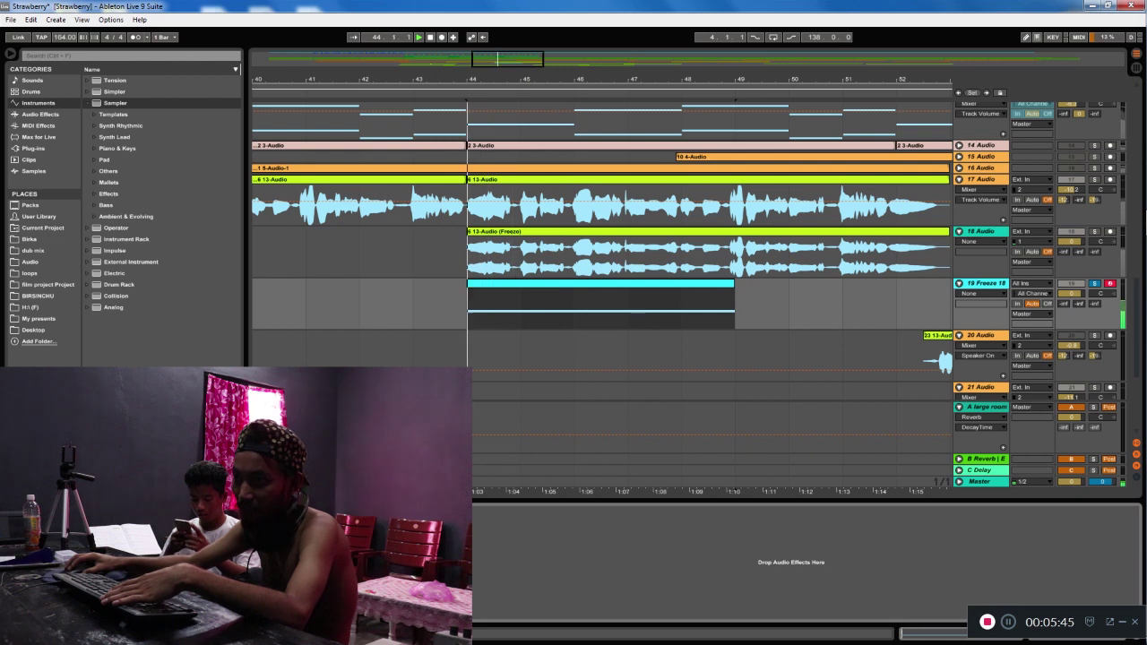
key(space)
key(space)
key(space)
key(space)
key(space)
key(space)
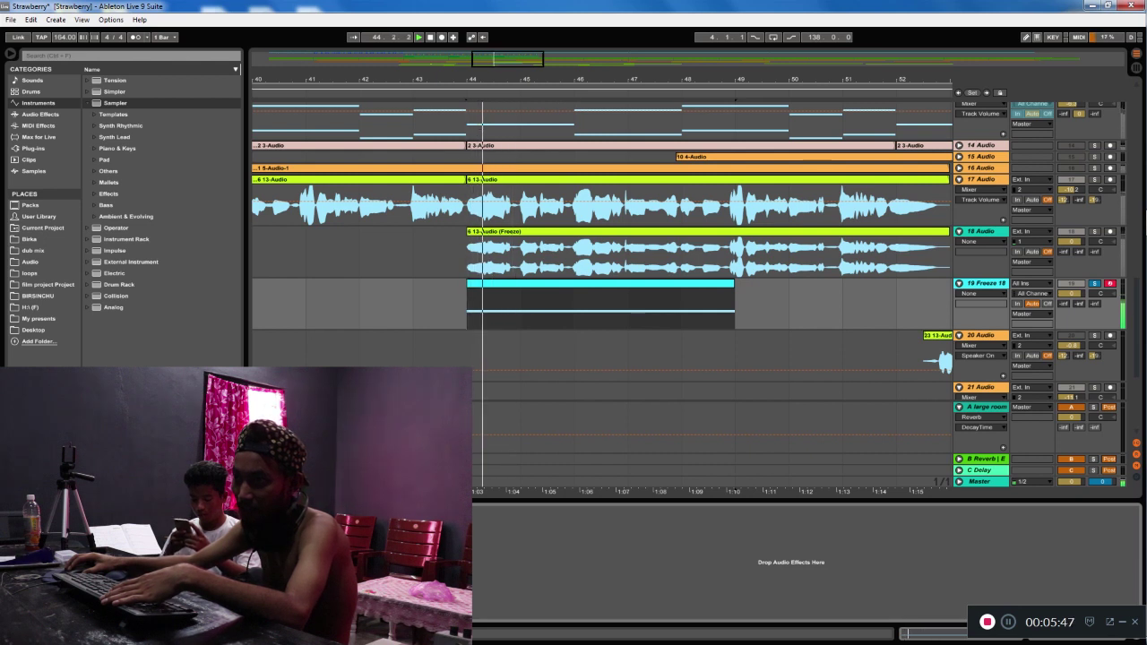
key(space)
key(space)
key(space)
key(space)
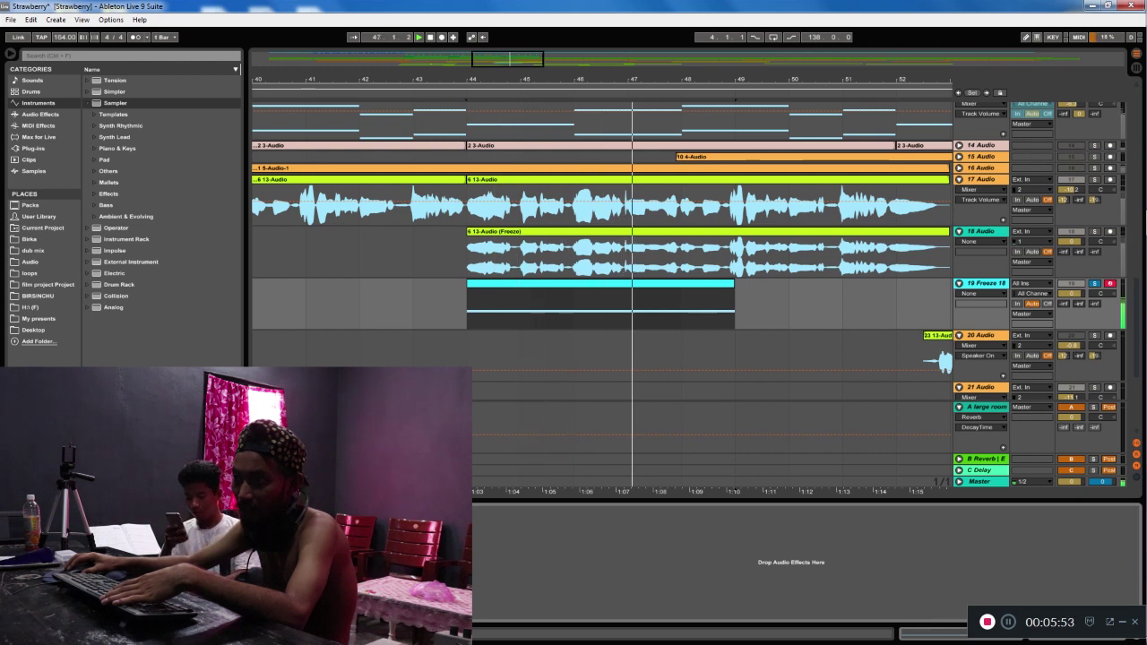
key(space)
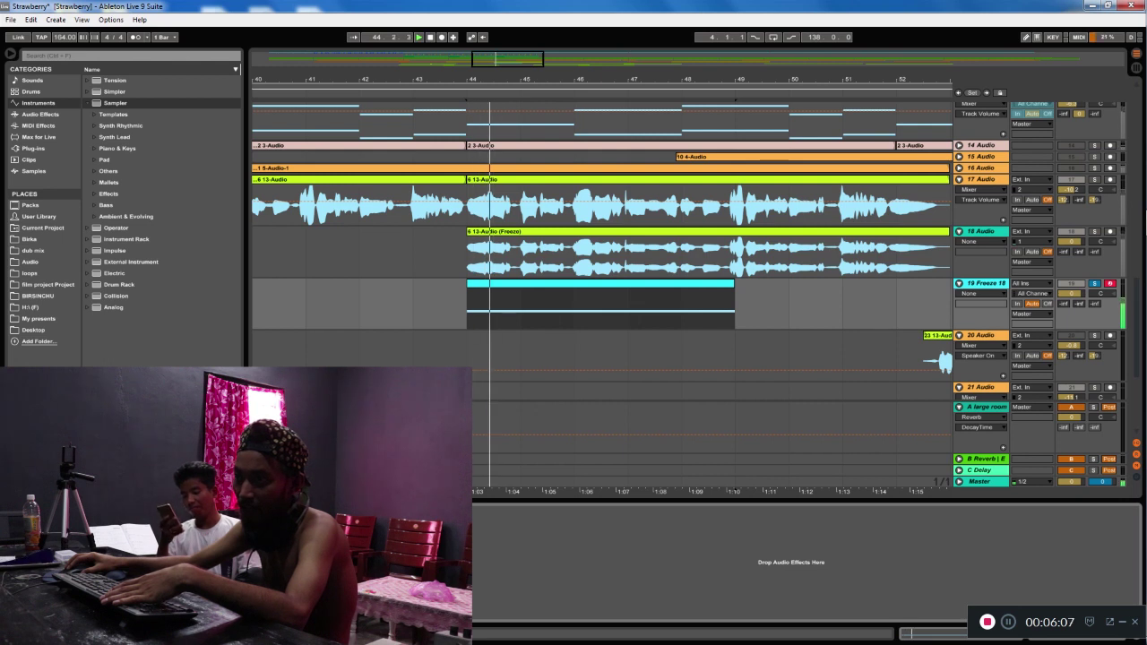
key(space)
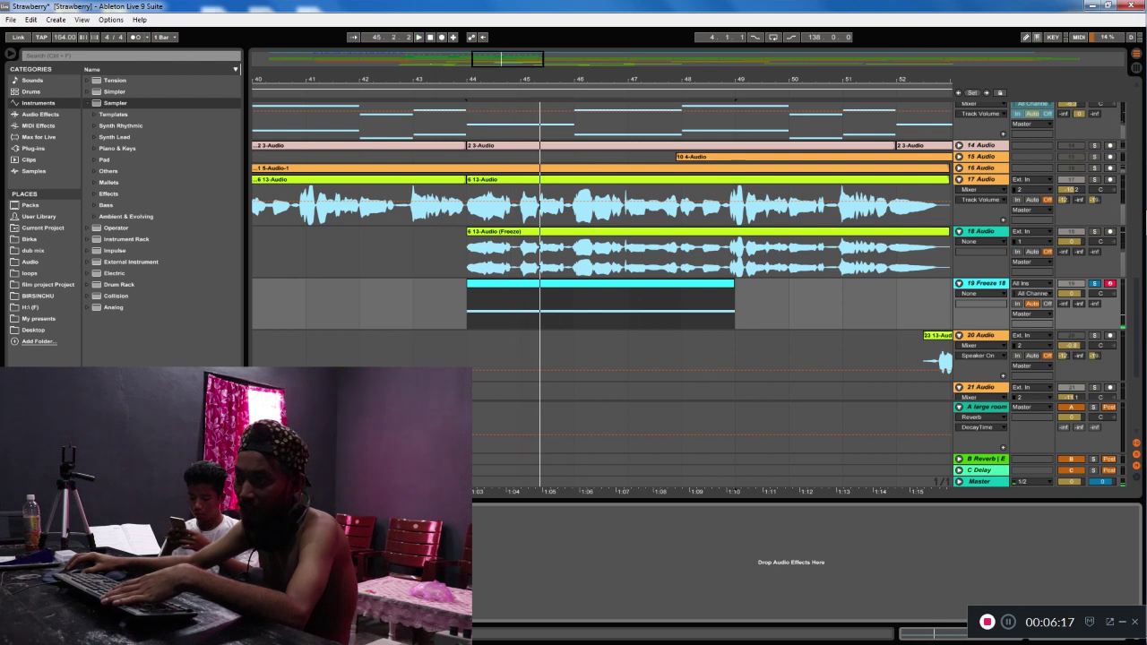
key(space)
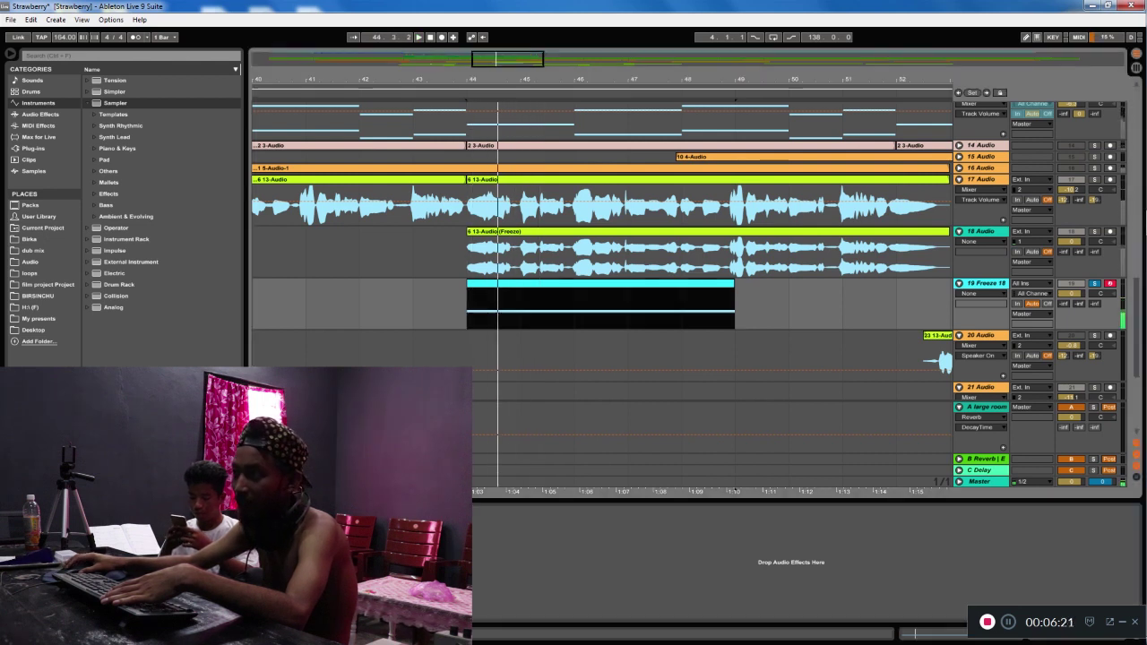
Move the MIDI clip on track 19 to bar 28 and shorten its note to half a bar
key(shift+Tab)
key(space)
key(space)
key(space)
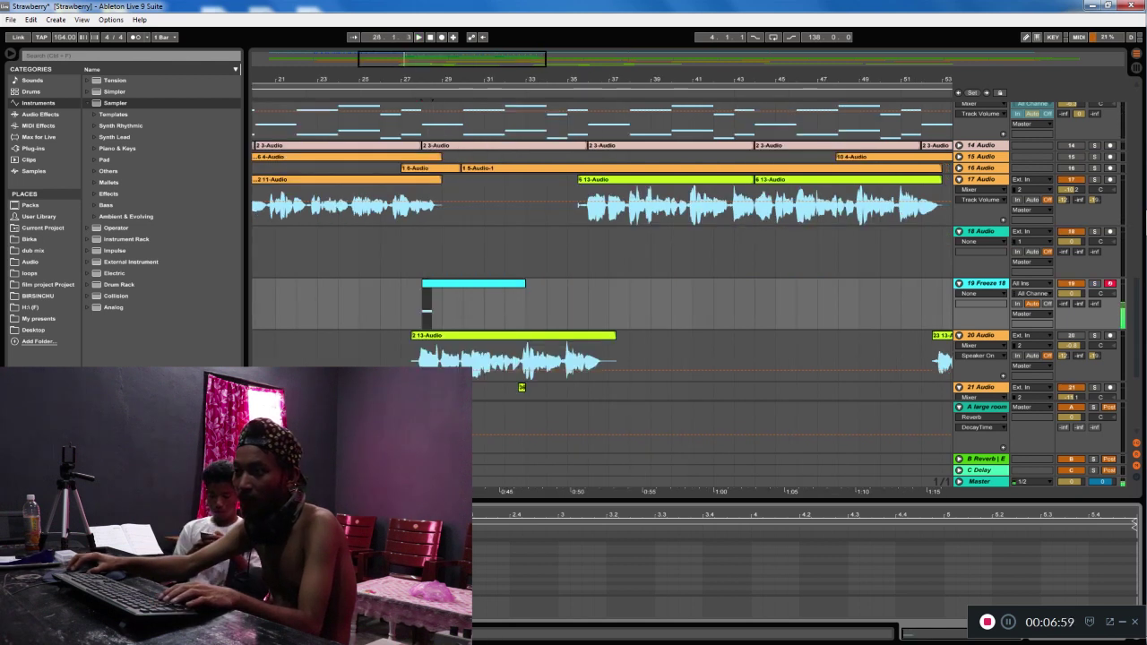
Play the short note from bar 28 with the other tracks, then solo track 19 and replay it
key(space)
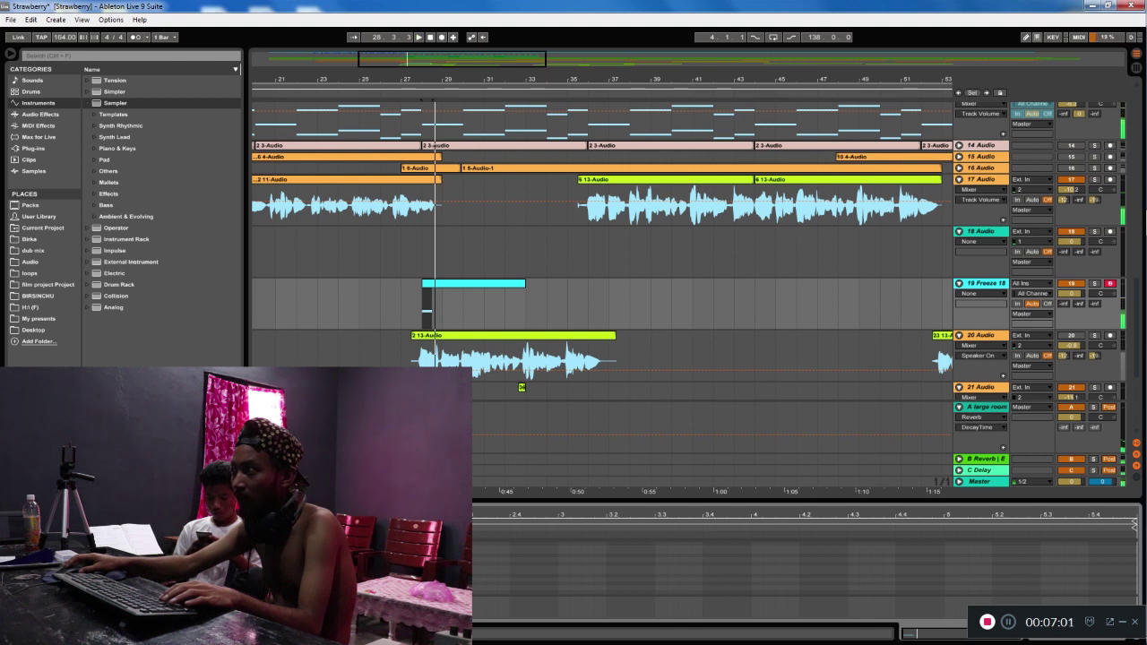
key(space)
click(1094, 283)
key(space)
key(space)
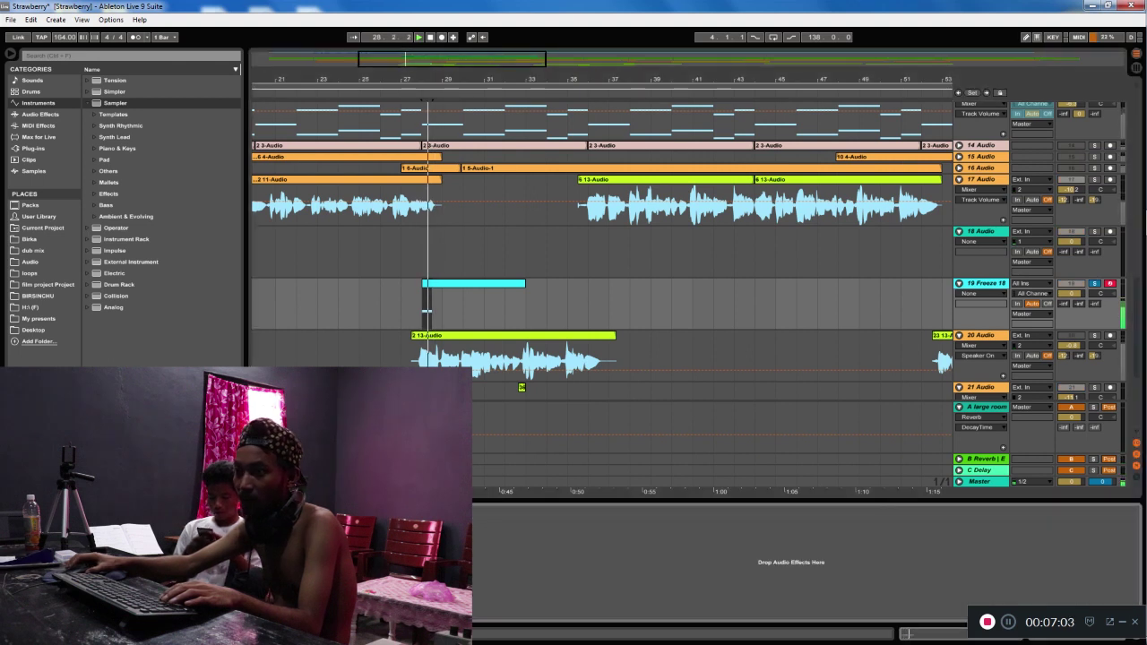
key(space)
key(space)
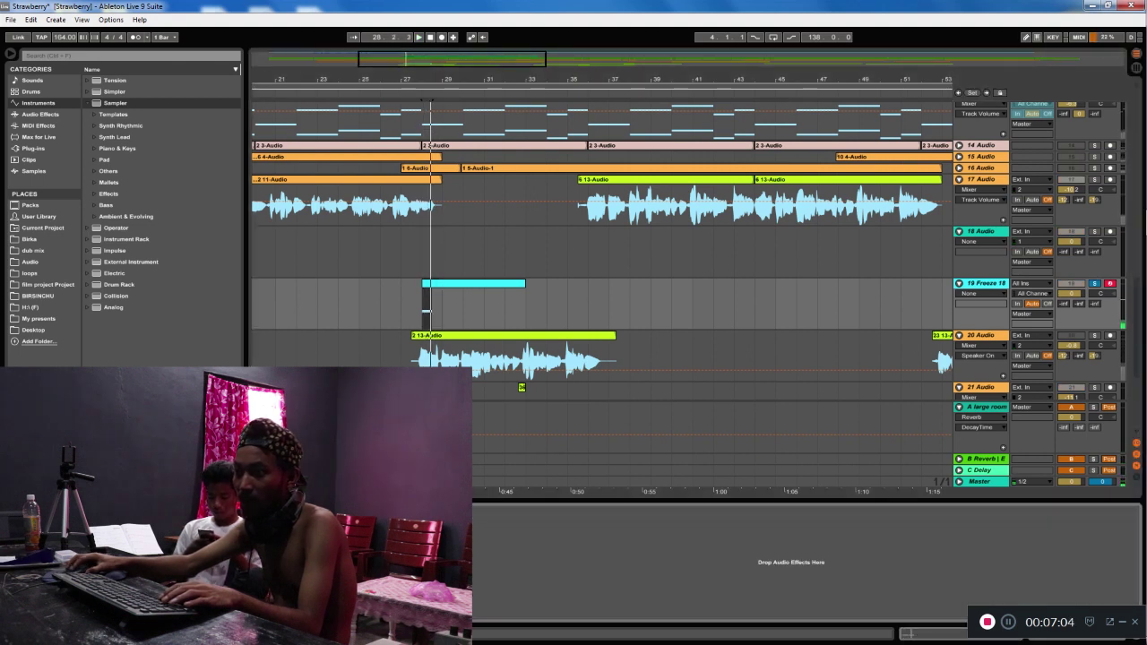
key(space)
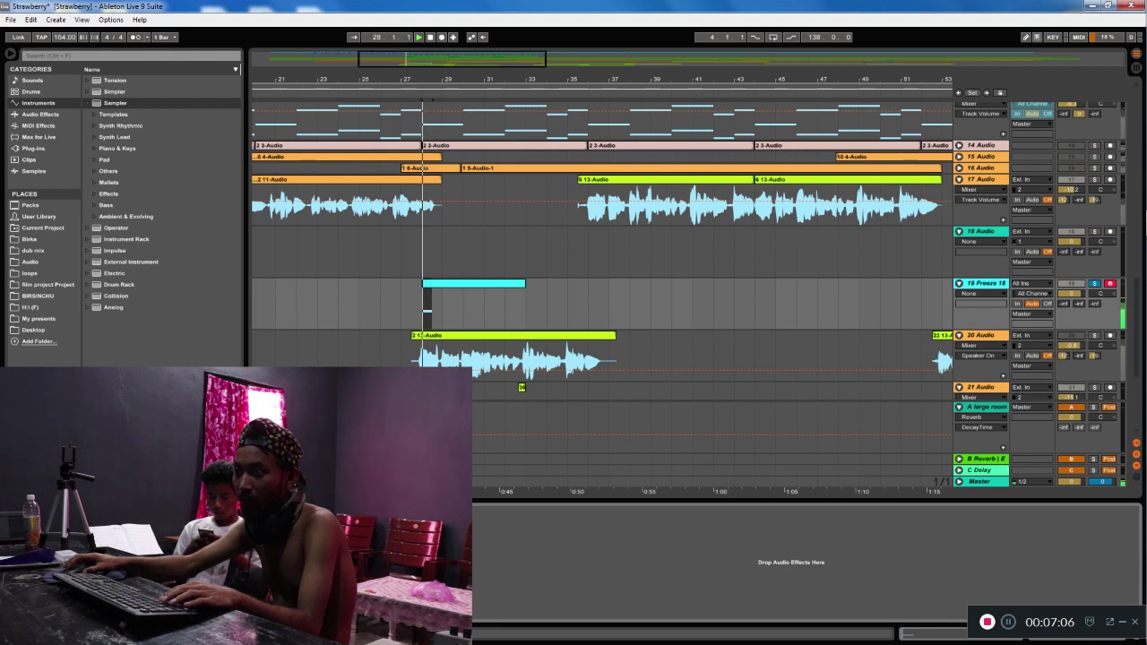
Add a second half-bar note, F#3, just after 1.3.2 in the clip on track 19 and play both notes
click(426, 312)
key(space)
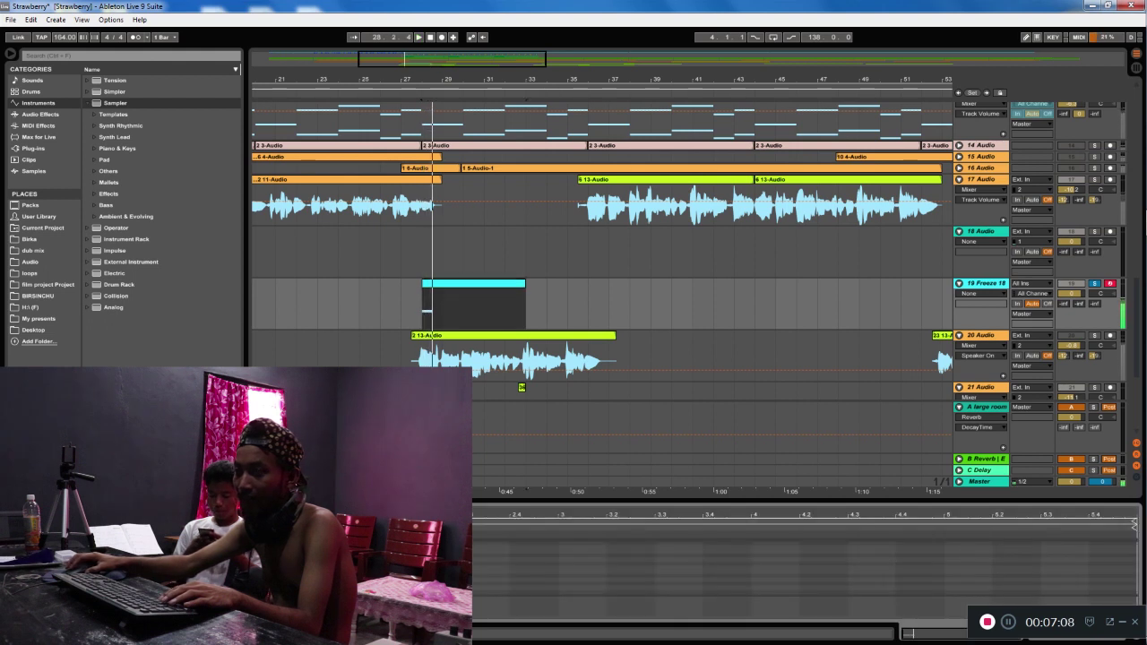
key(space)
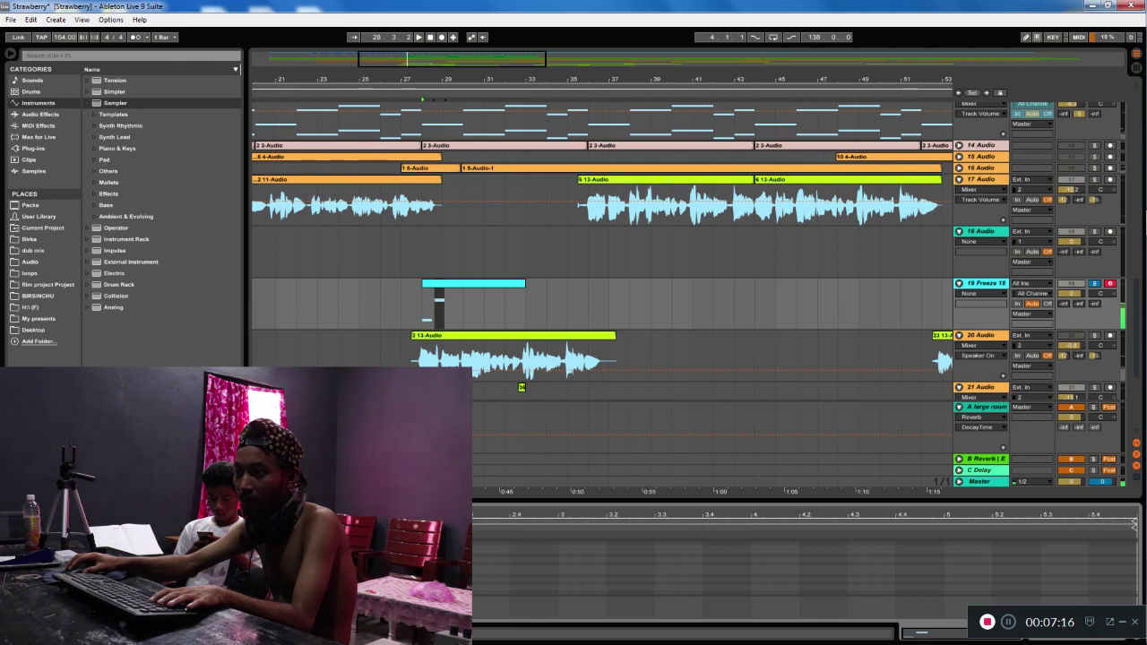
key(space)
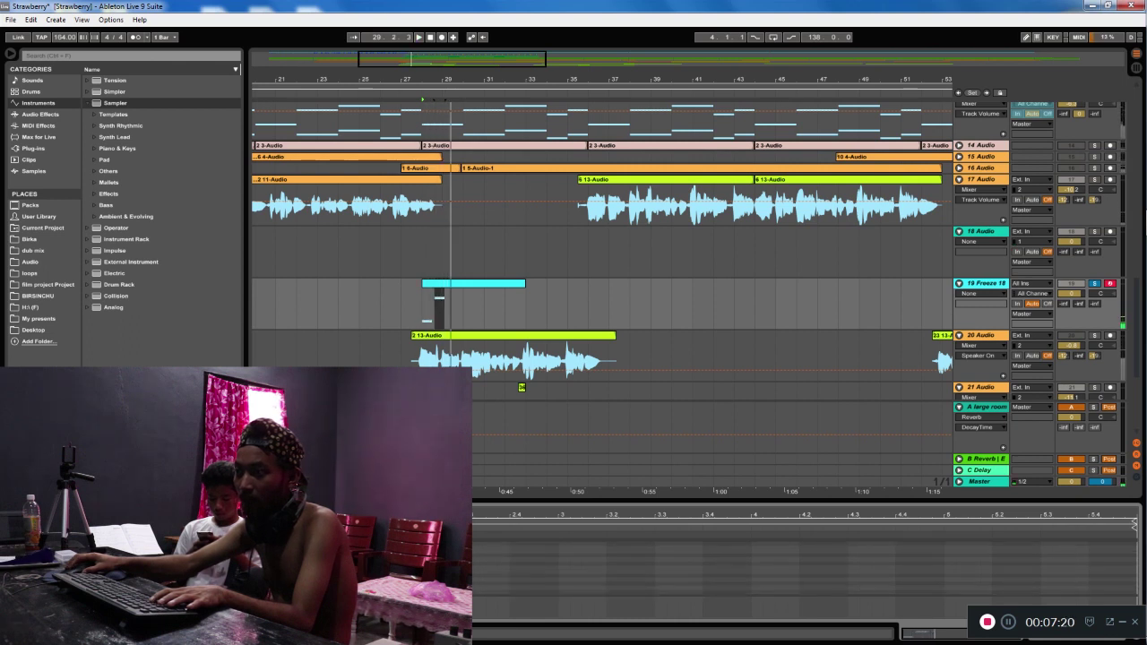
Enlarge the MIDI note editor and shorten the B2 note to one beat, from 1.1.1 to 1.2.1
drag(394, 500, 394, 155)
drag(151, 340, 205, 326)
click(219, 520)
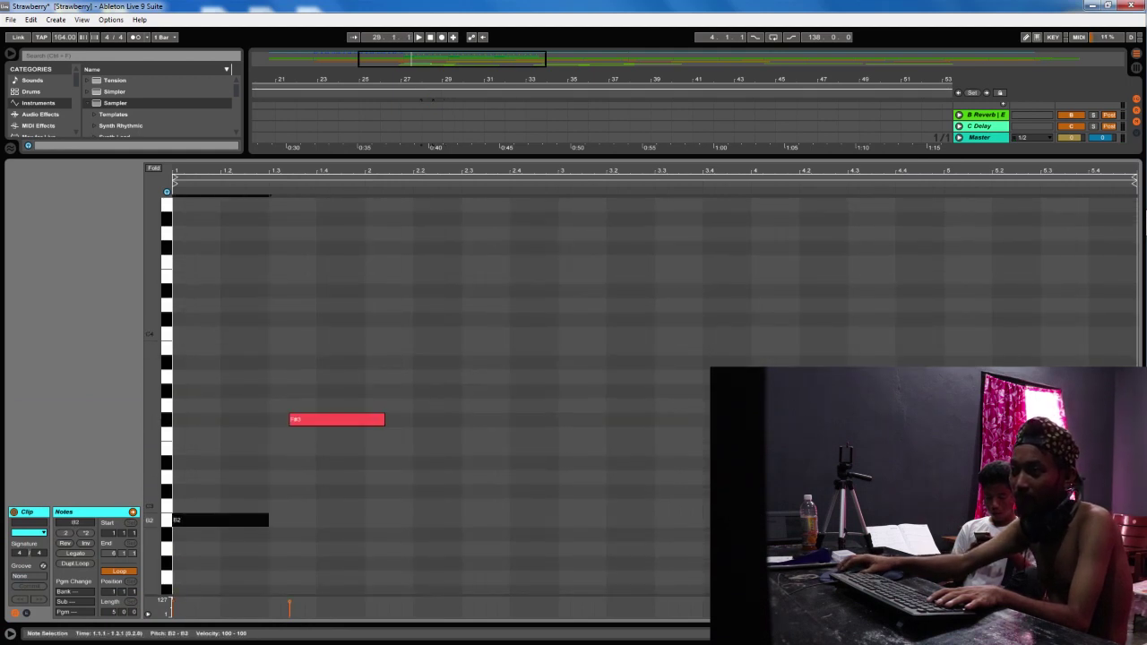
click(337, 419)
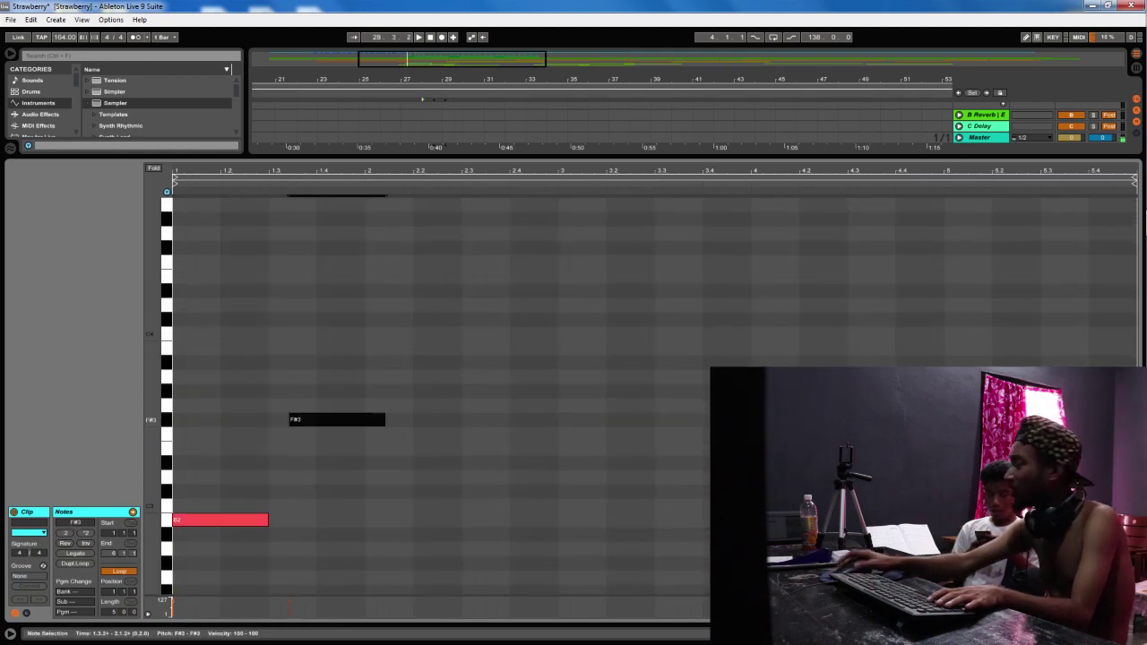
click(219, 520)
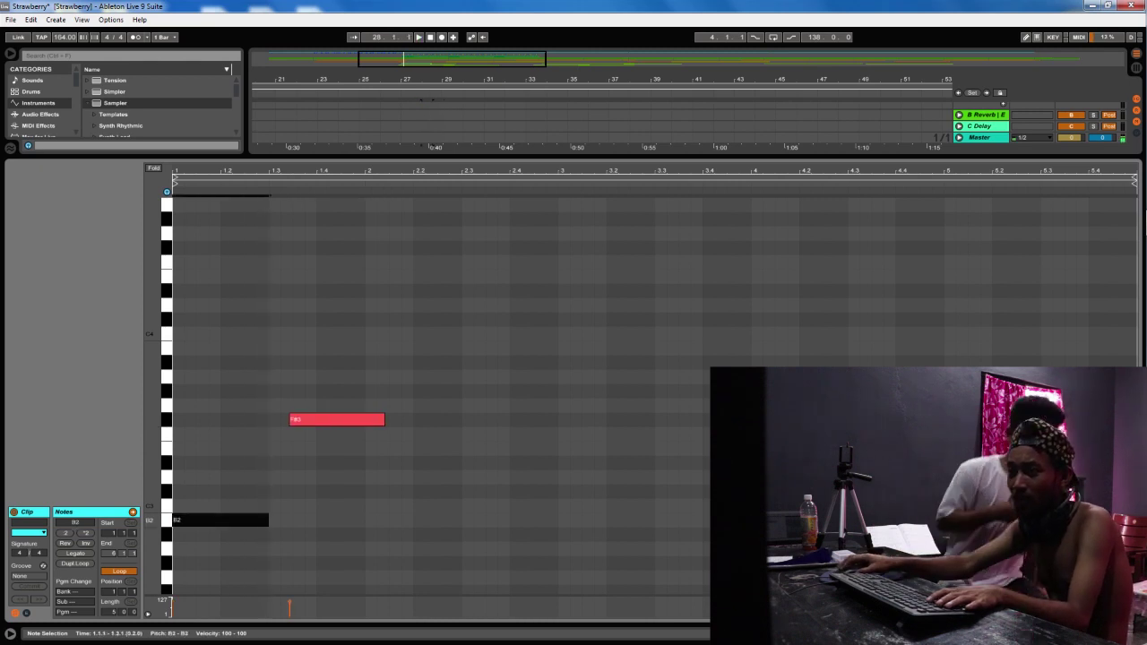
key(shift+Left)
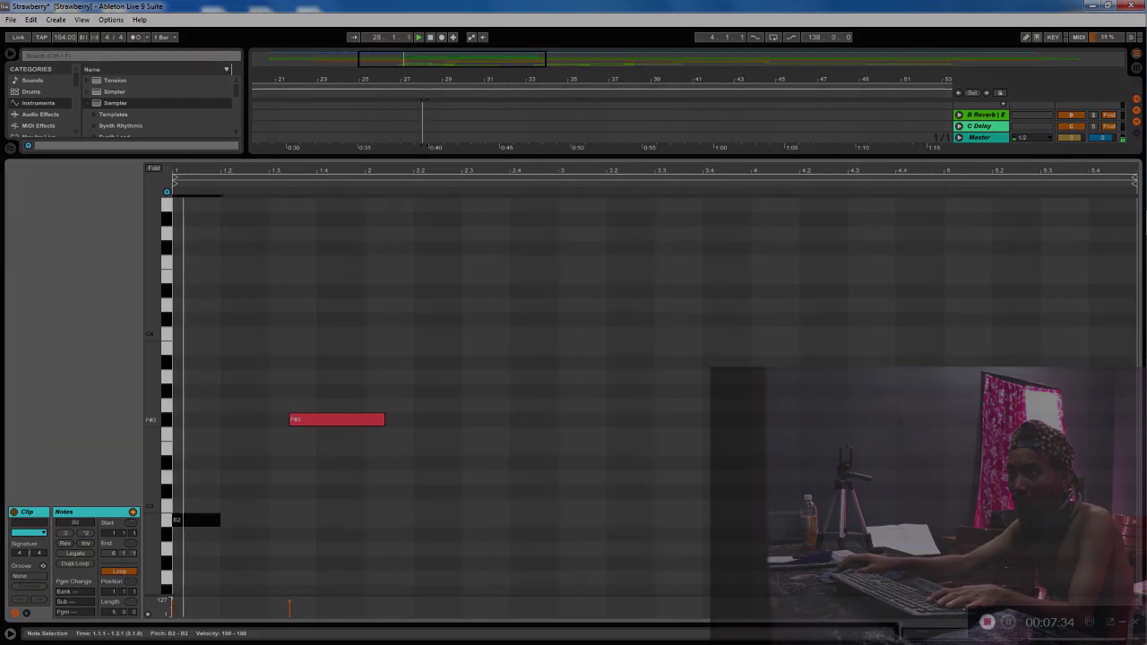